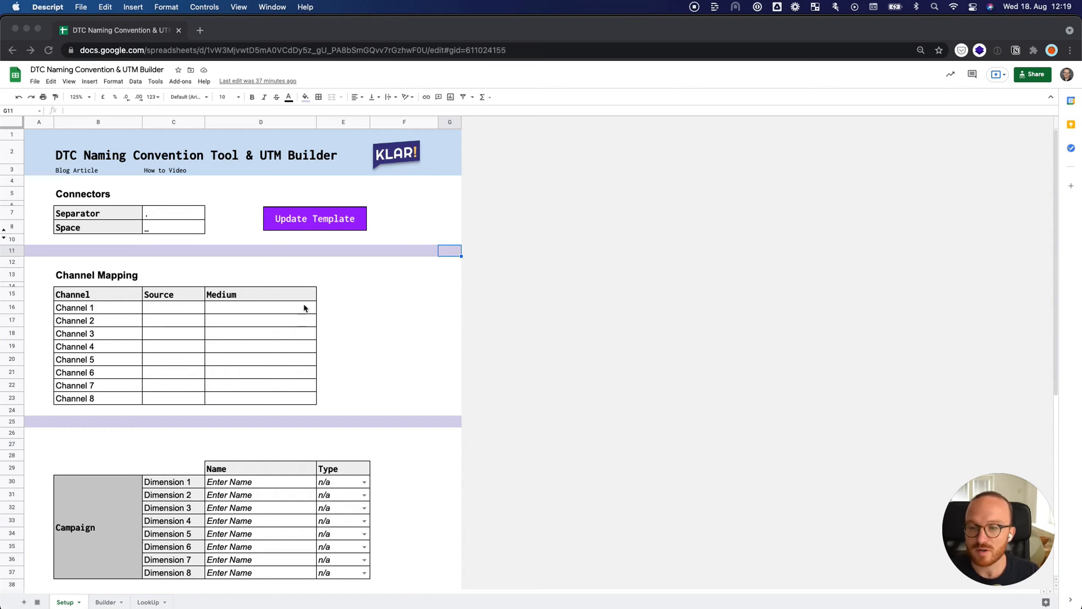
Switch to the UTM List workbook in Excel and examine the Campaign, Adset/Term and Ad/Content groups and the Campaign columns.
{"action": "key", "text": "ctrl+Up"}
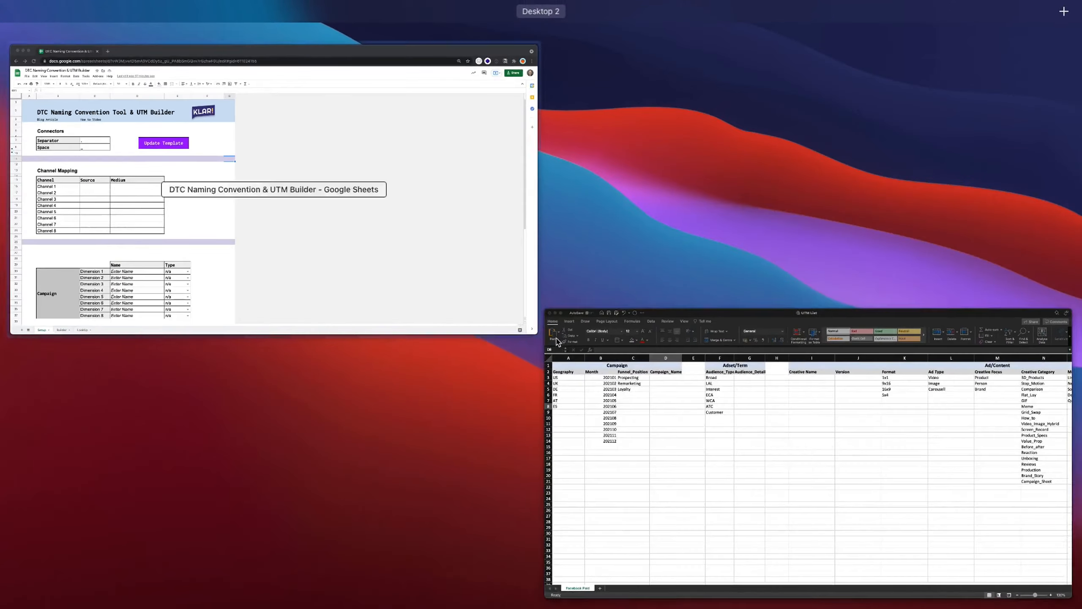
{"action": "left_click", "coordinate": [647, 375]}
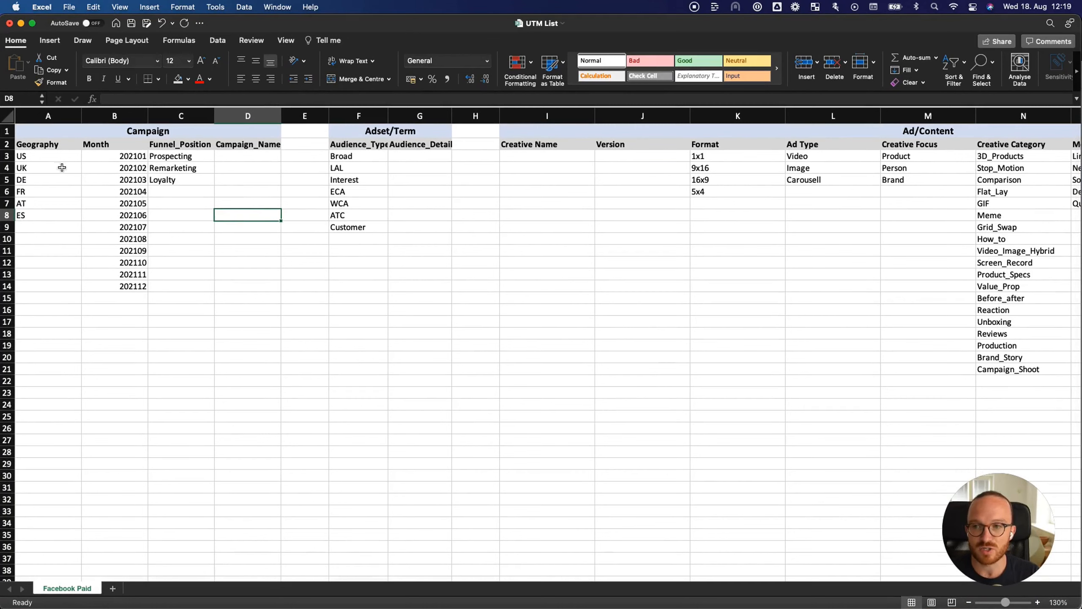
{"action": "left_click", "coordinate": [137, 132]}
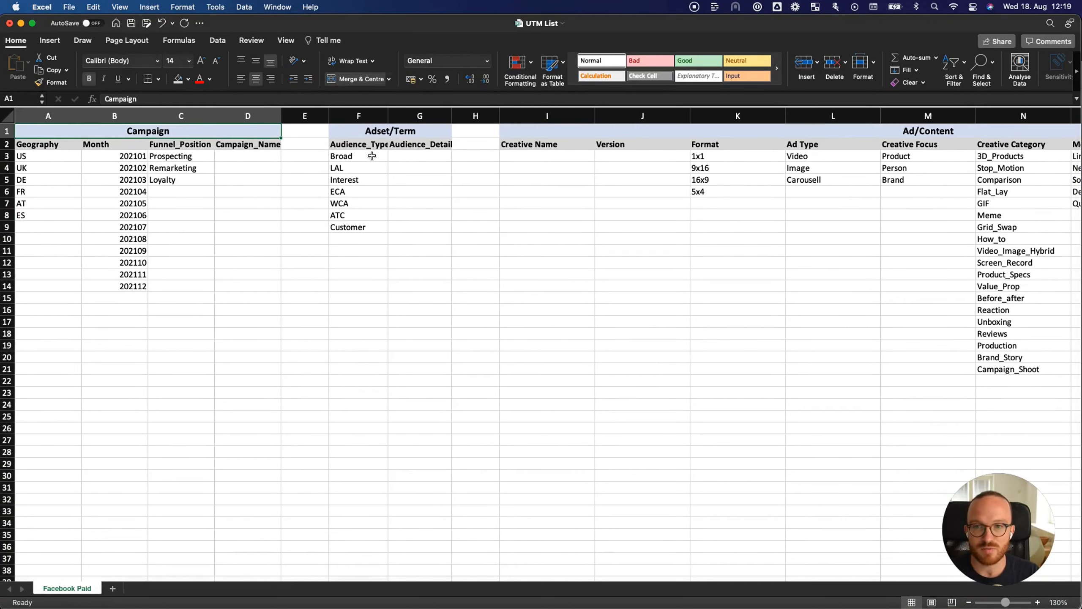
{"action": "left_click", "coordinate": [370, 135]}
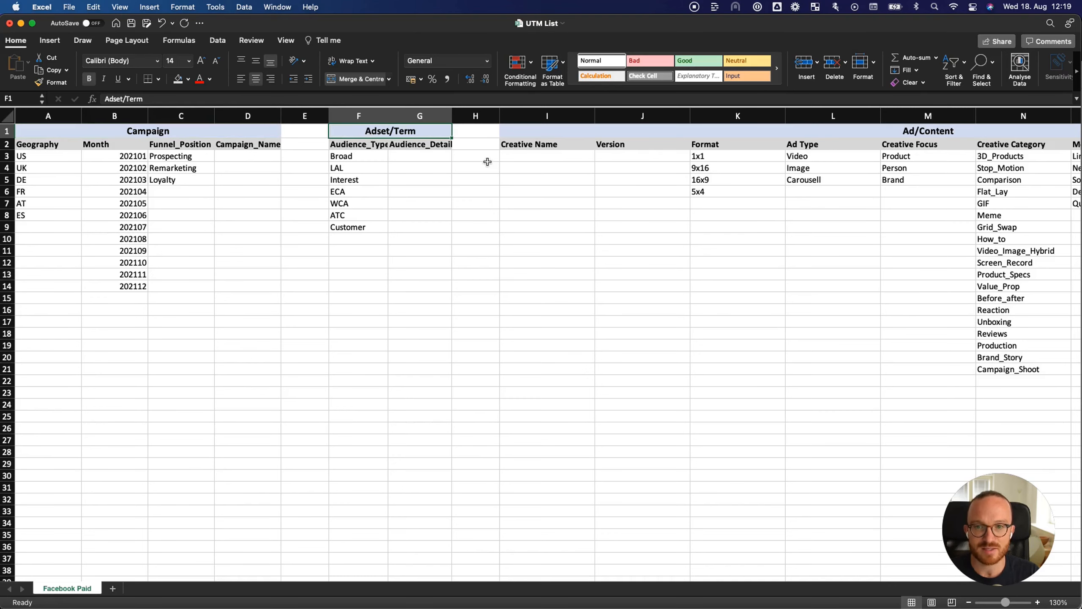
{"action": "left_click", "coordinate": [738, 132]}
{"action": "scroll", "coordinate": [739, 141], "scroll_direction": "right", "scroll_amount": 3}
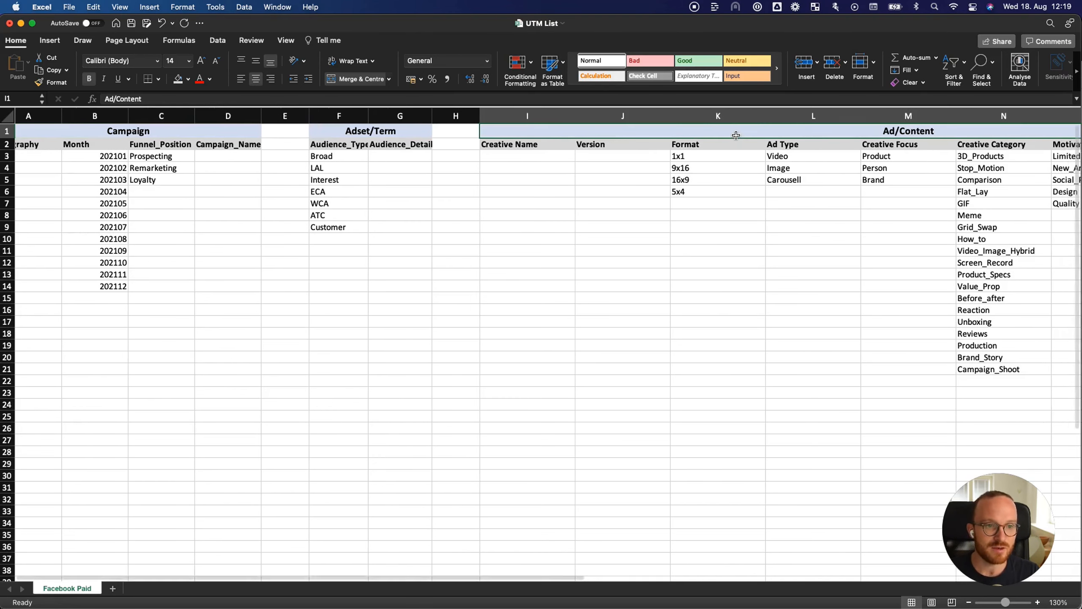
{"action": "scroll", "coordinate": [739, 141], "scroll_direction": "left", "scroll_amount": 3}
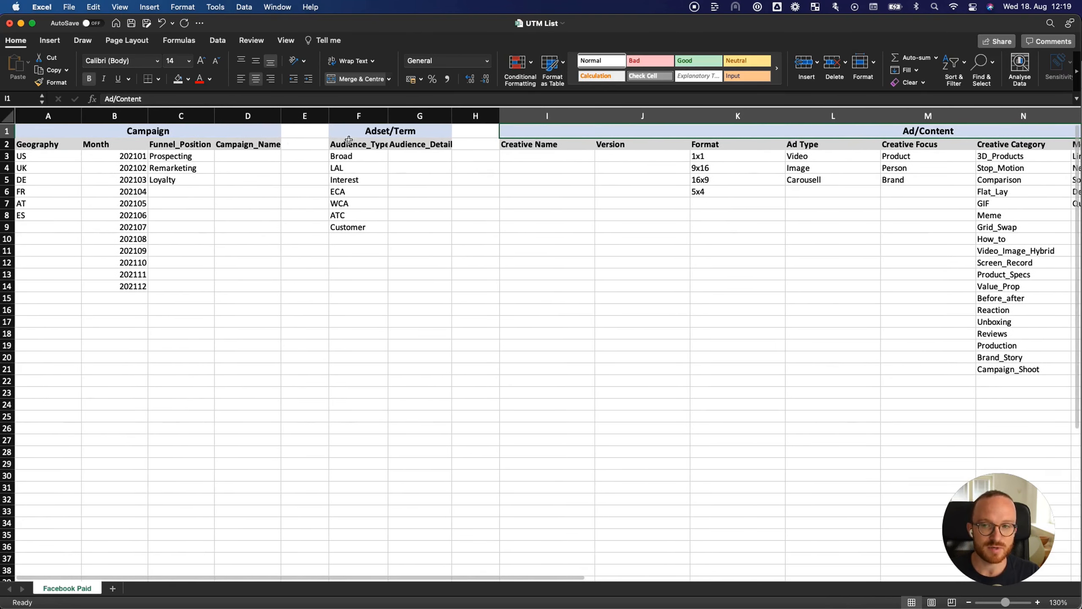
{"action": "left_click", "coordinate": [38, 144]}
{"action": "left_click", "coordinate": [98, 144]}
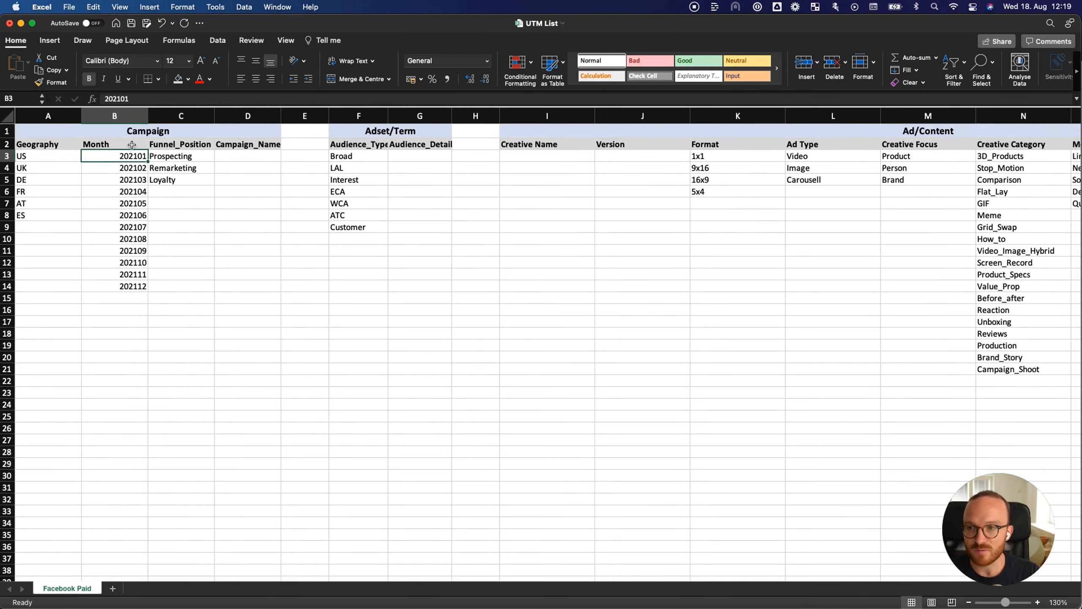
{"action": "left_click", "coordinate": [184, 140]}
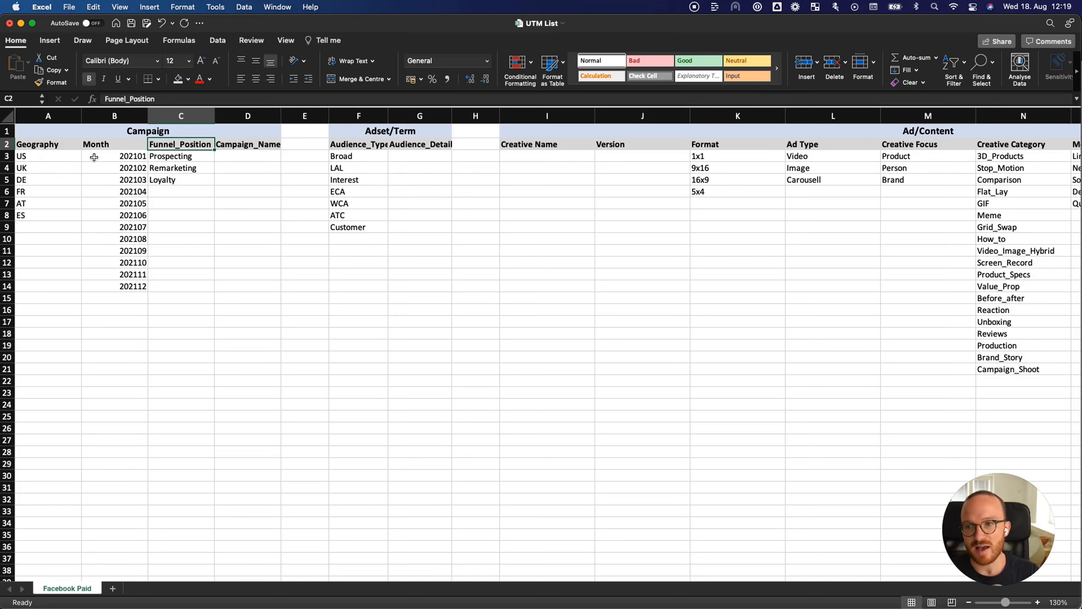
{"action": "left_click_drag", "start_coordinate": [56, 156], "coordinate": [57, 217]}
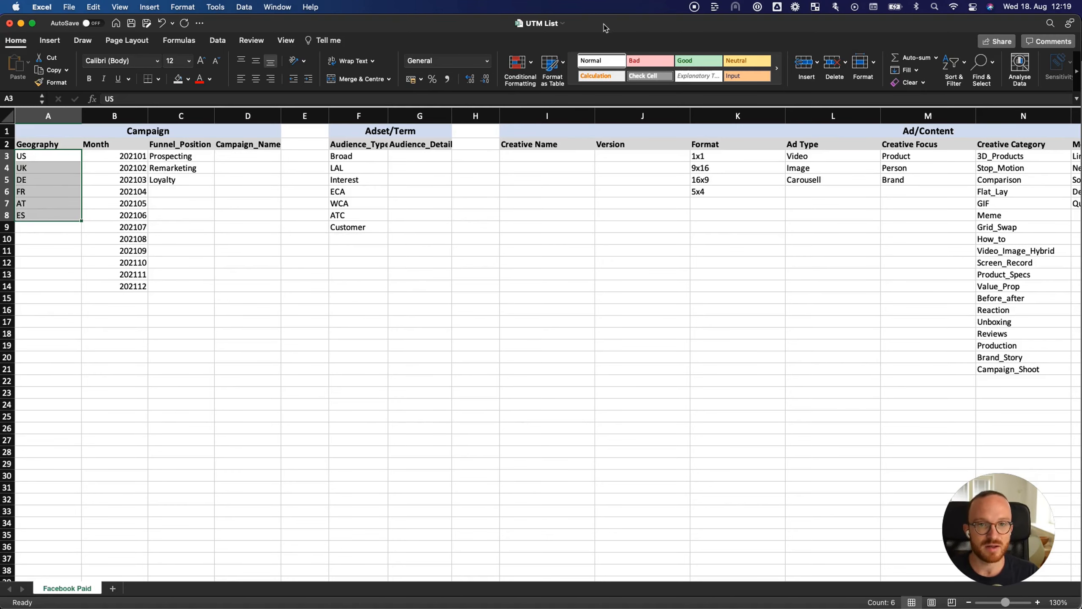
Tile the UTM List workbook to half the screen and make a copy of the DTC Naming Convention & UTM Builder spreadsheet in Google Sheets.
{"action": "left_click_drag", "start_coordinate": [604, 24], "coordinate": [1081, 188]}
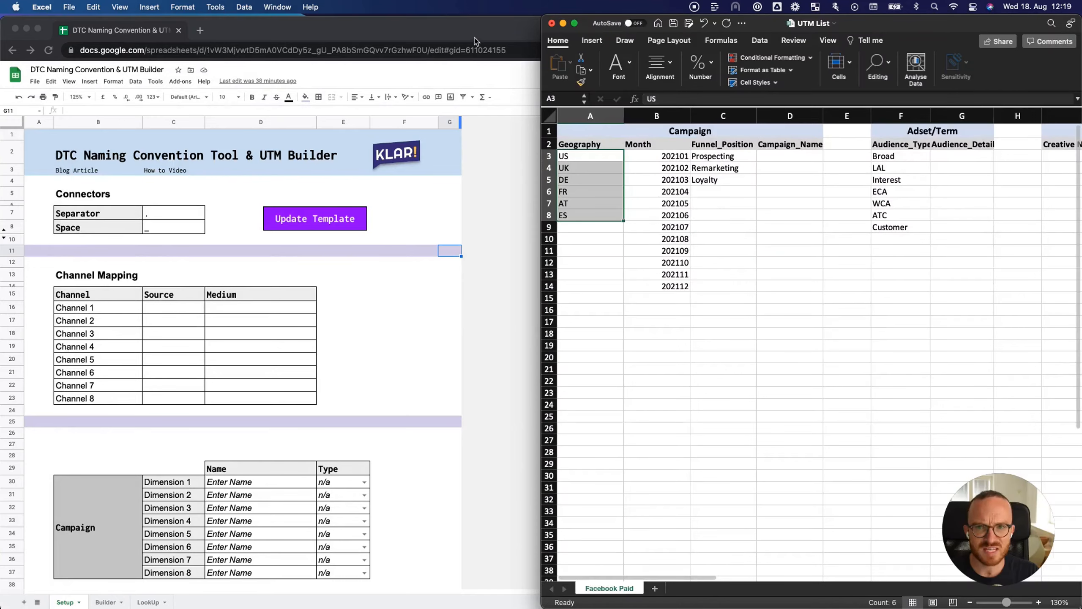
{"action": "double_click", "coordinate": [488, 22]}
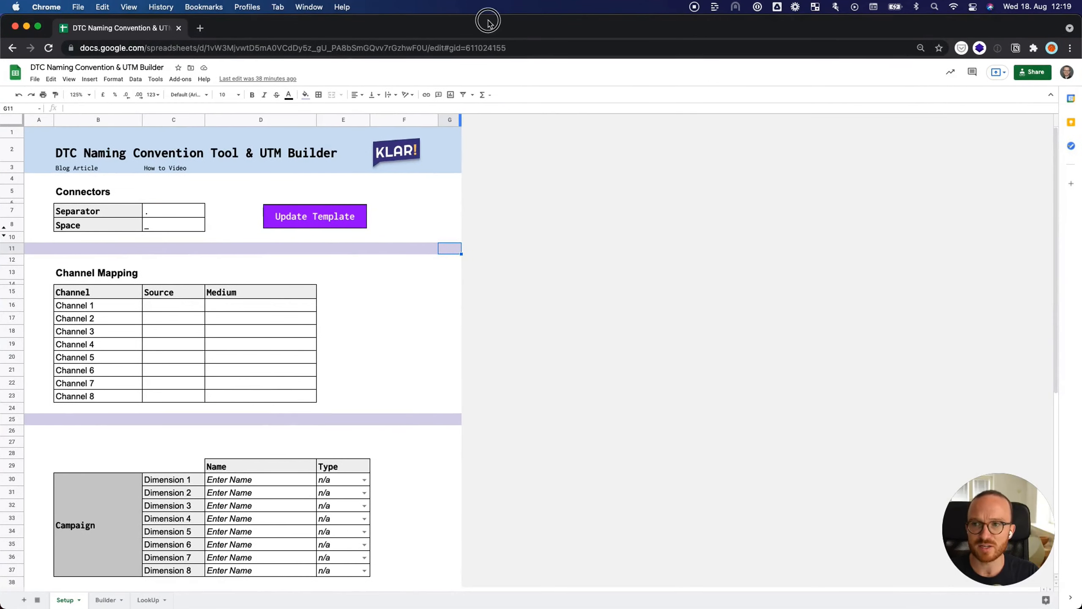
{"action": "left_click", "coordinate": [35, 79]}
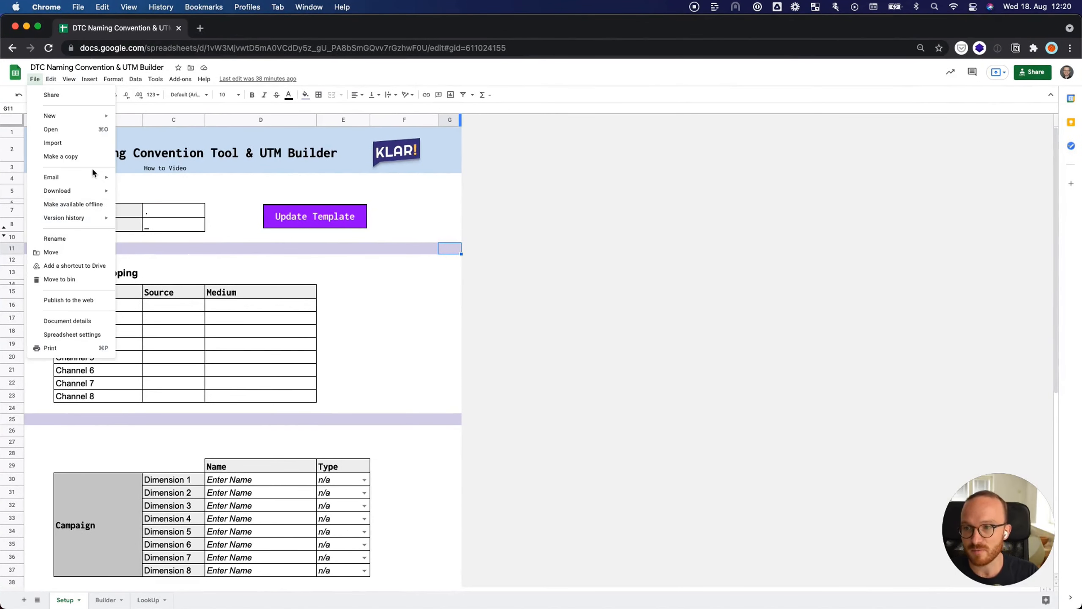
{"action": "left_click", "coordinate": [77, 156]}
{"action": "left_click", "coordinate": [577, 439]}
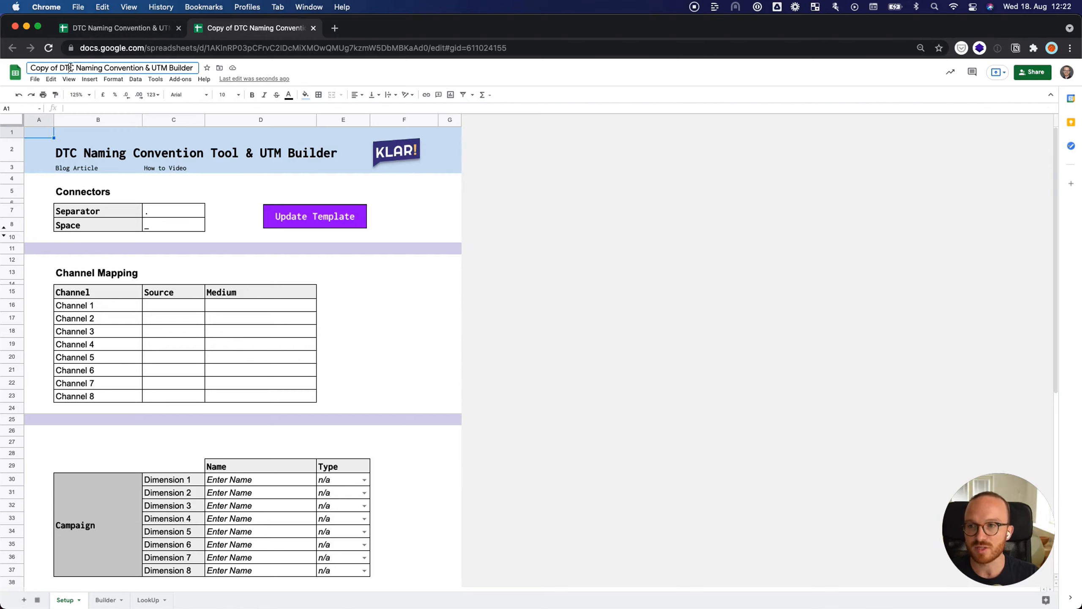
Rename the copied spreadsheet as Facebook Paid Naming Convention & UTM Builder.
{"action": "left_click_drag", "start_coordinate": [75, 68], "coordinate": [29, 68]}
{"action": "type", "text": "Facebook Pa"}
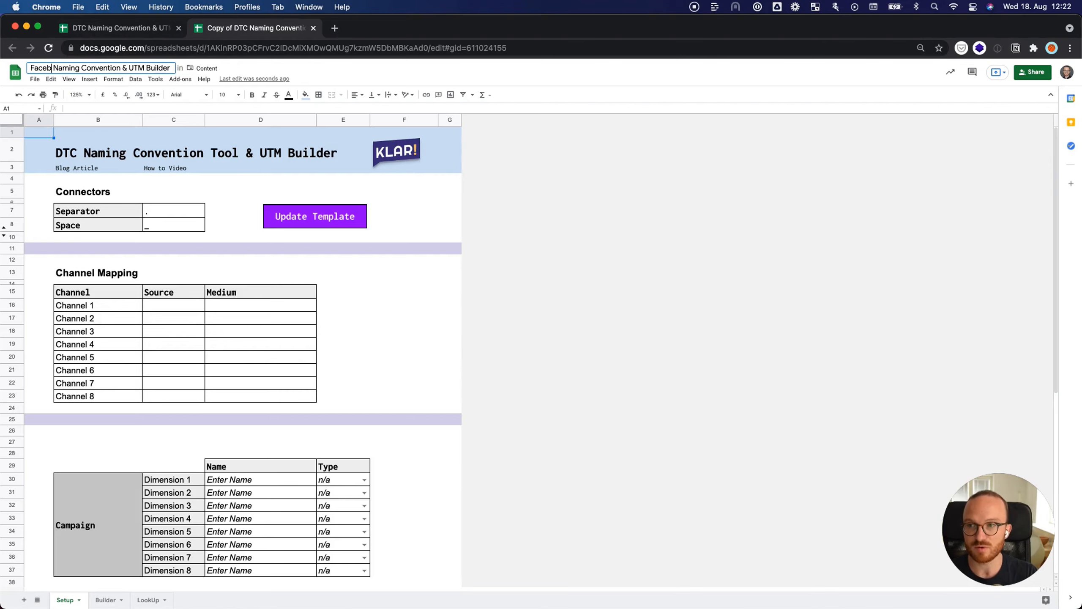
{"action": "type", "text": "id"}
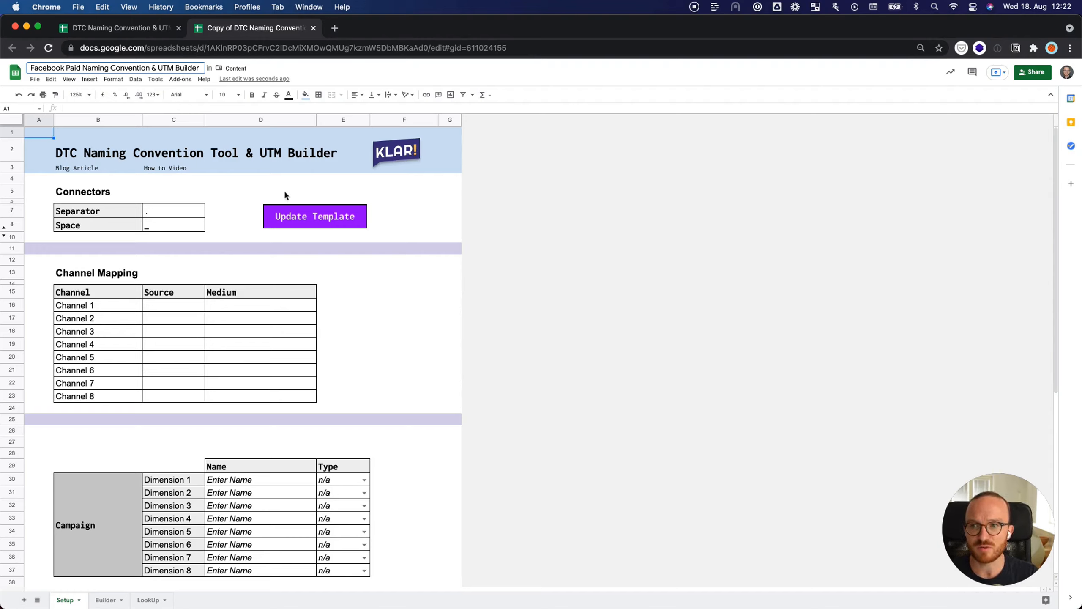
{"action": "left_click", "coordinate": [412, 319]}
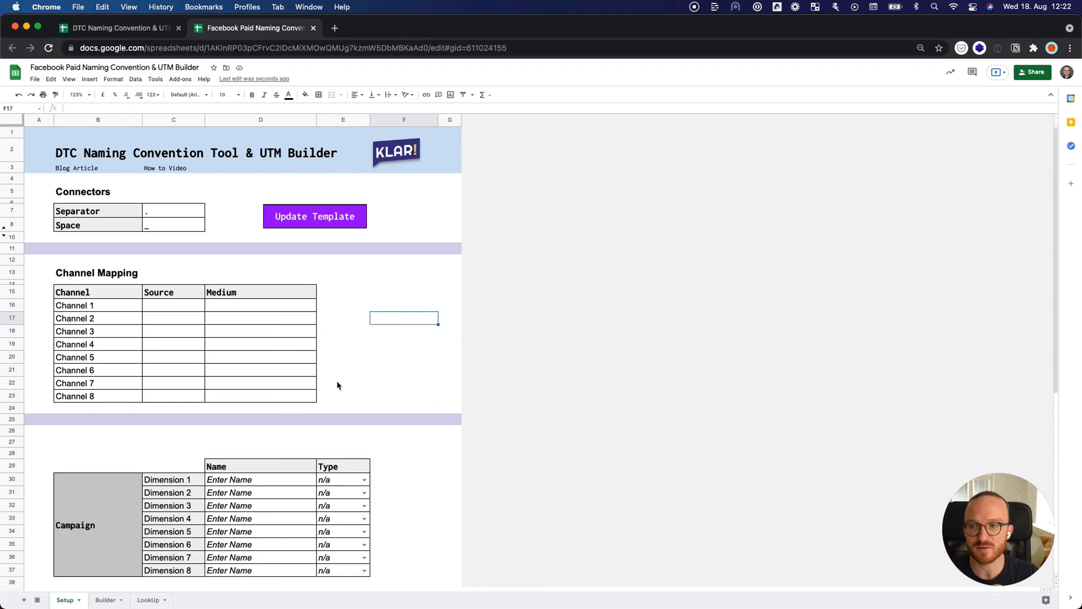
Fill in the first Channel Mapping row with the channel Facebook Paid, the source facebook and the medium paid.
{"action": "left_click", "coordinate": [154, 215]}
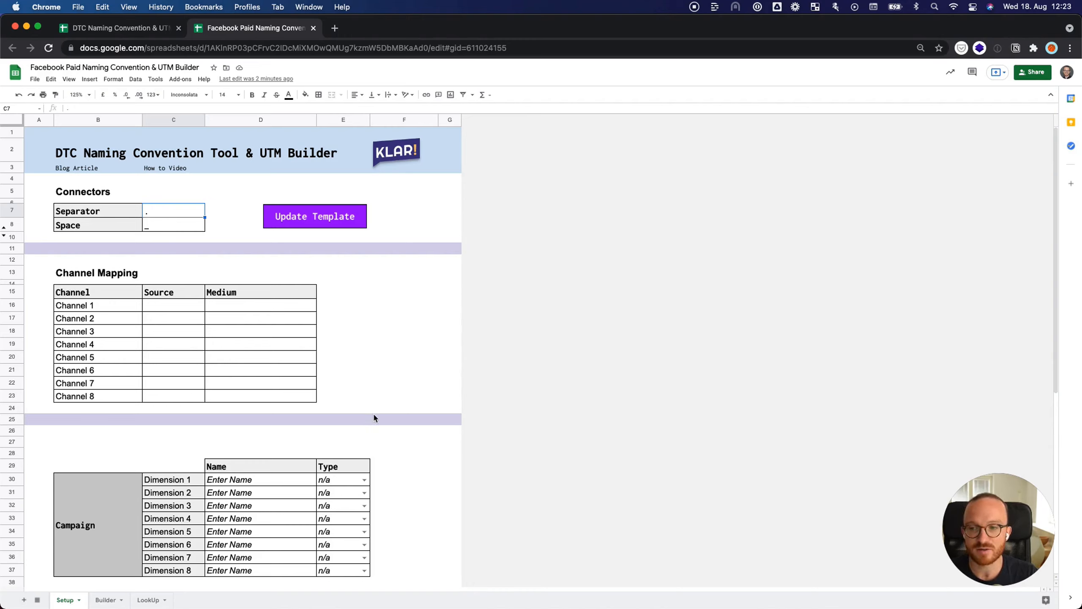
{"action": "scroll", "coordinate": [114, 203], "scroll_direction": "down", "scroll_amount": 2}
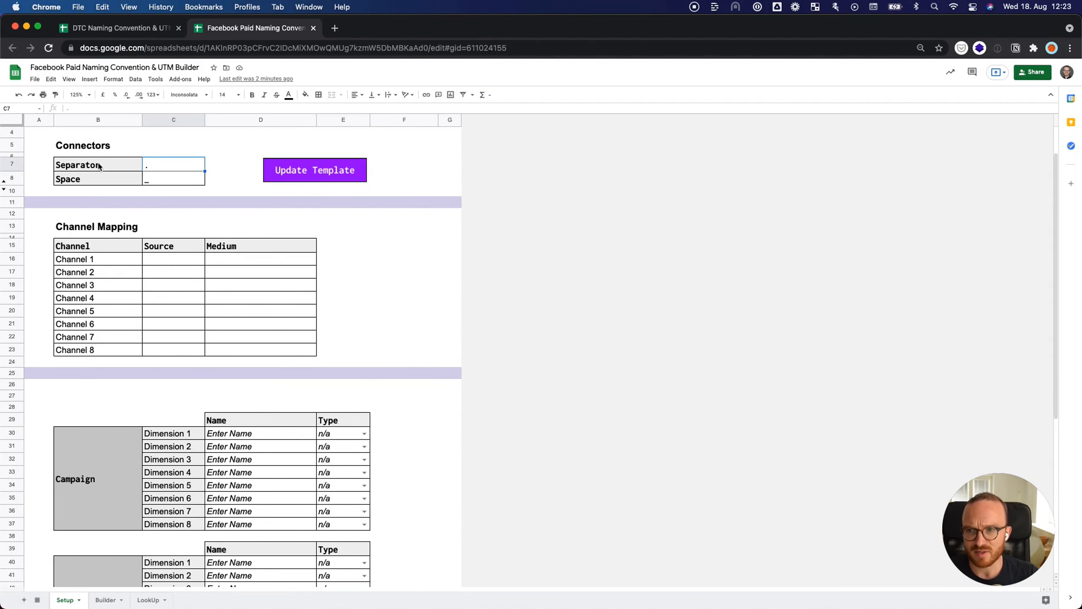
{"action": "scroll", "coordinate": [178, 287], "scroll_direction": "down", "scroll_amount": 2}
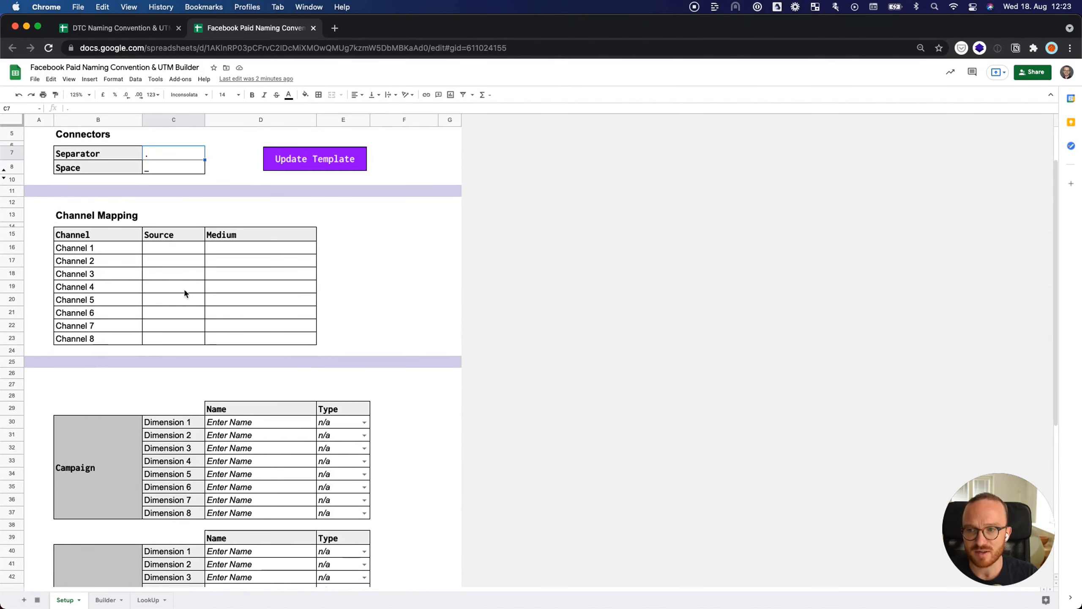
{"action": "left_click", "coordinate": [106, 237]}
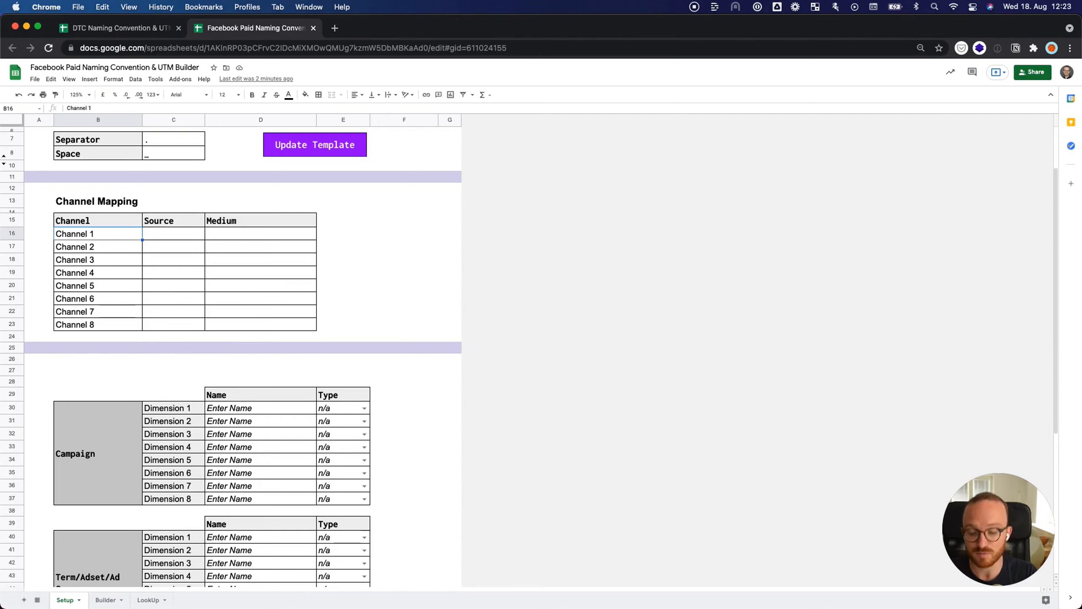
{"action": "type", "text": "Faceboo"}
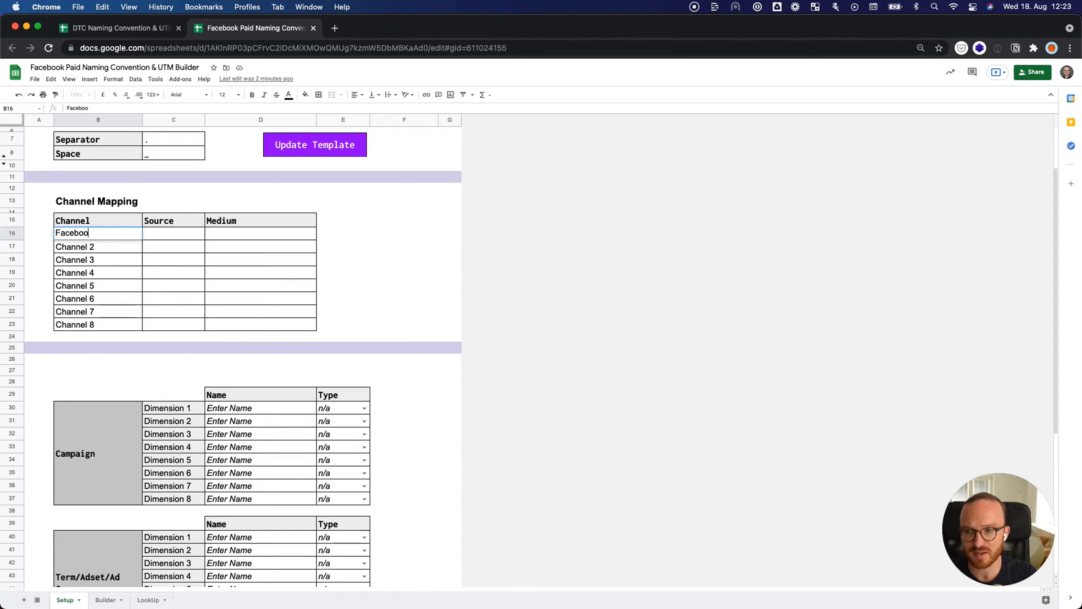
{"action": "type", "text": "k Paid"}
{"action": "key", "text": "Tab"}
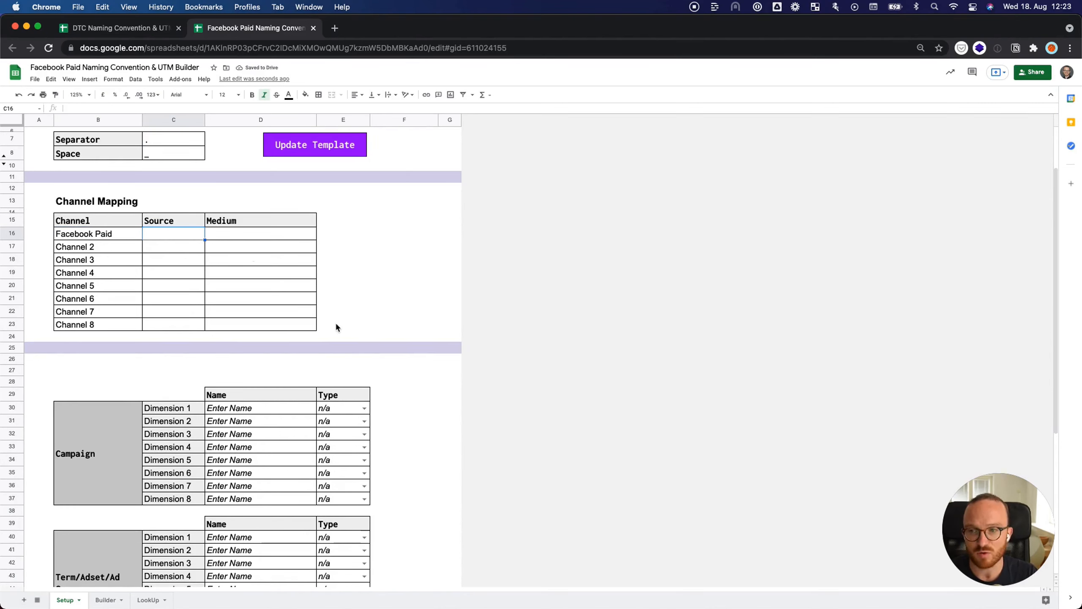
{"action": "type", "text": "face"}
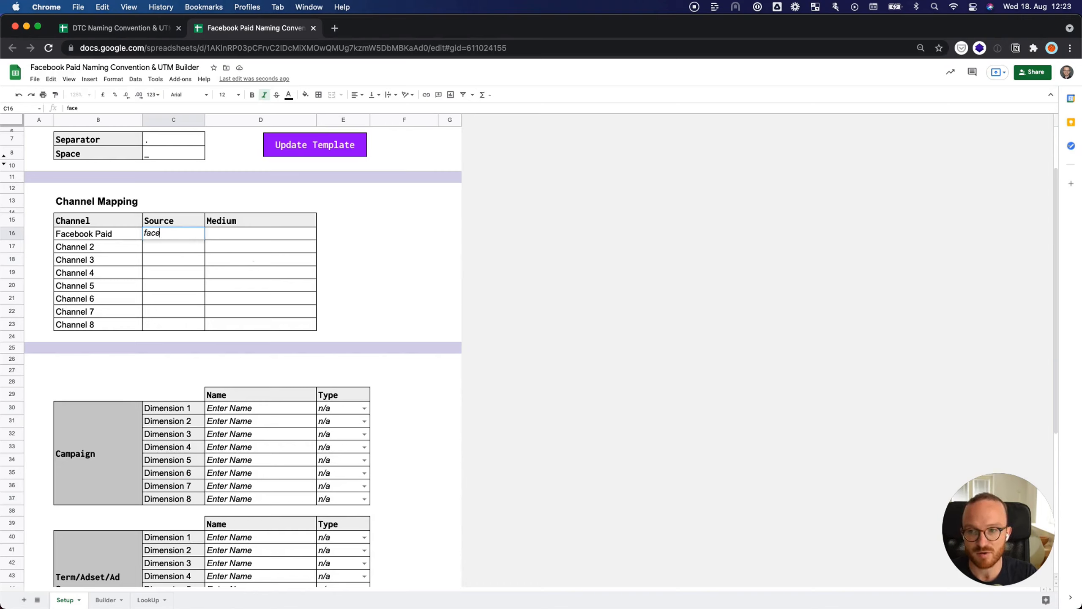
{"action": "type", "text": "book"}
{"action": "key", "text": "Tab"}
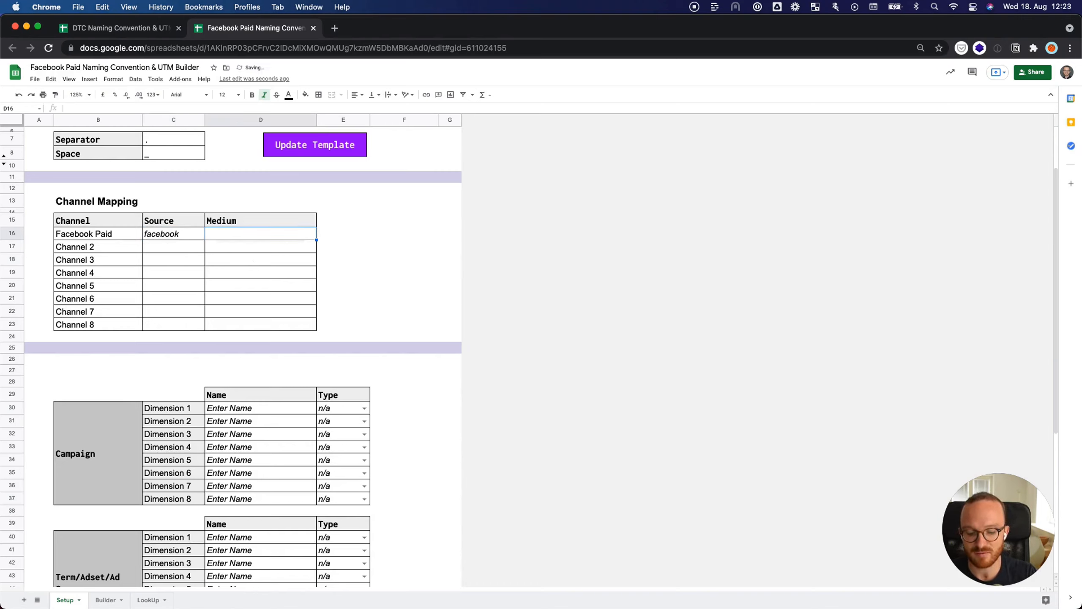
{"action": "type", "text": "paid"}
{"action": "left_click", "coordinate": [382, 234]}
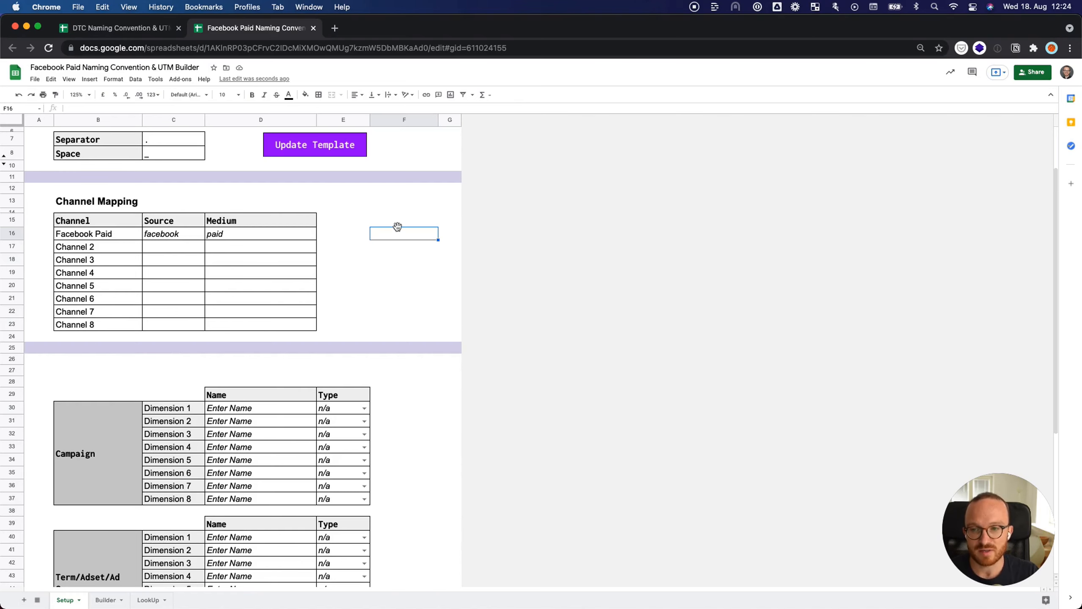
Tile the Google Sheets window beside the UTM List workbook and bring the Campaign dimensions table into view.
{"action": "left_click_drag", "start_coordinate": [543, 34], "coordinate": [2, 86]}
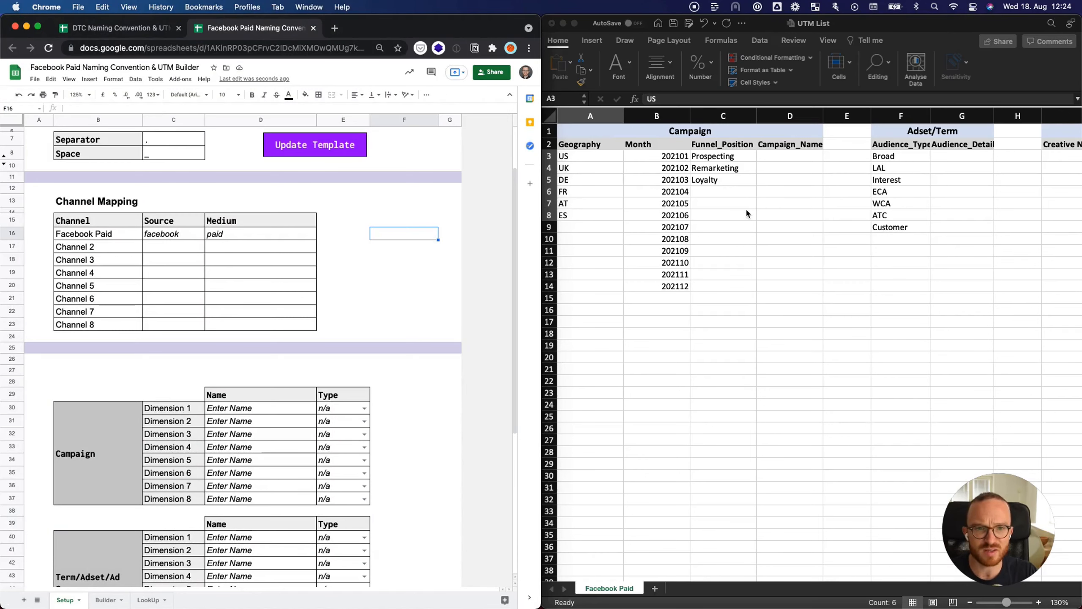
{"action": "left_click", "coordinate": [724, 254]}
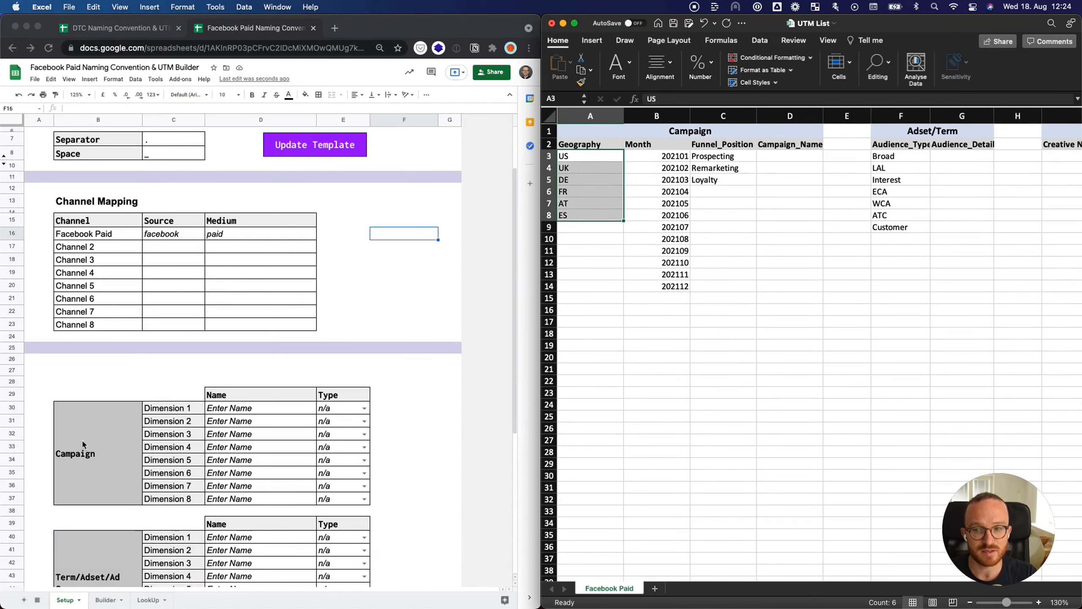
{"action": "scroll", "coordinate": [109, 399], "scroll_direction": "down", "scroll_amount": 1}
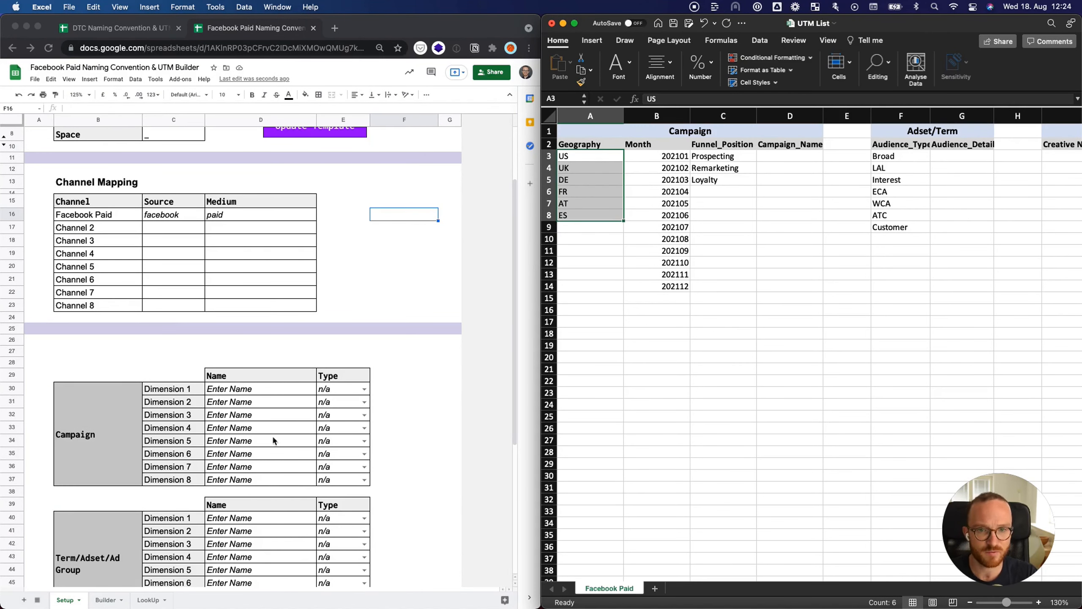
Name the first two Campaign dimensions Geography and Month.
{"action": "left_click", "coordinate": [248, 389]}
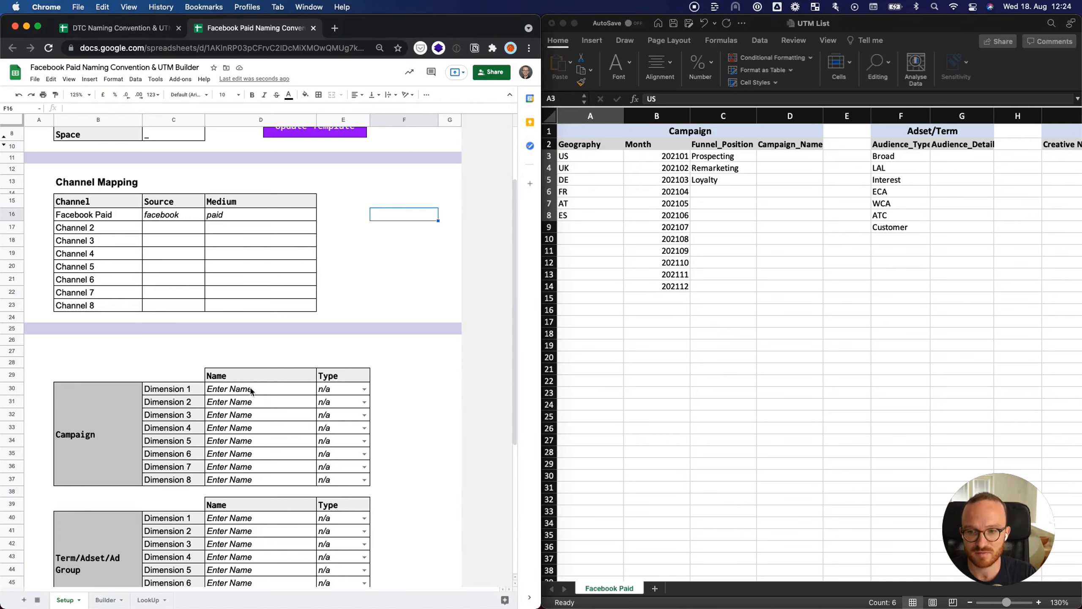
{"action": "type", "text": "Ge"}
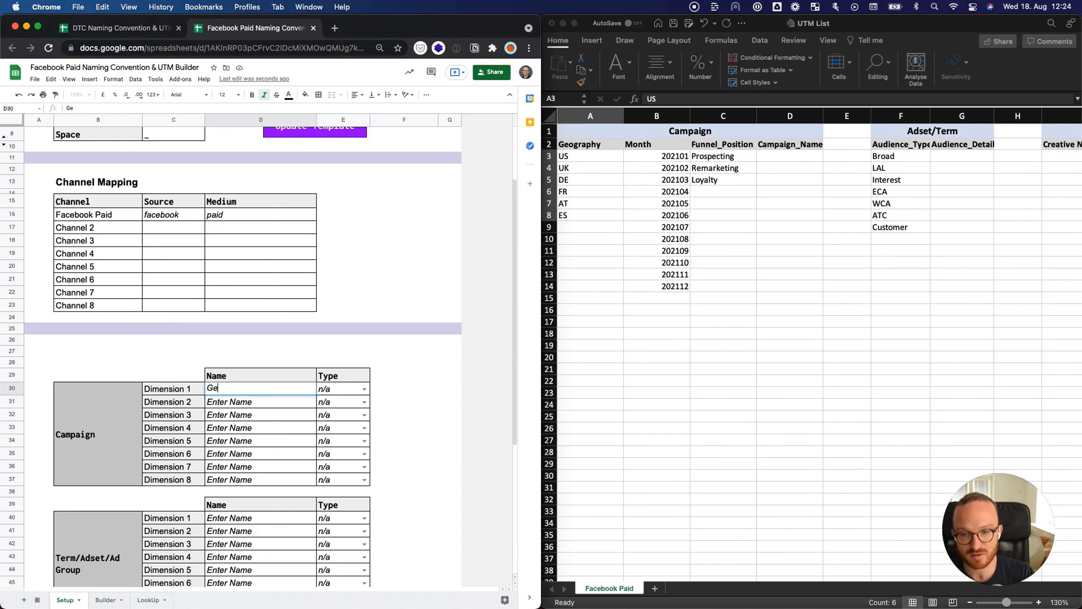
{"action": "type", "text": "ography"}
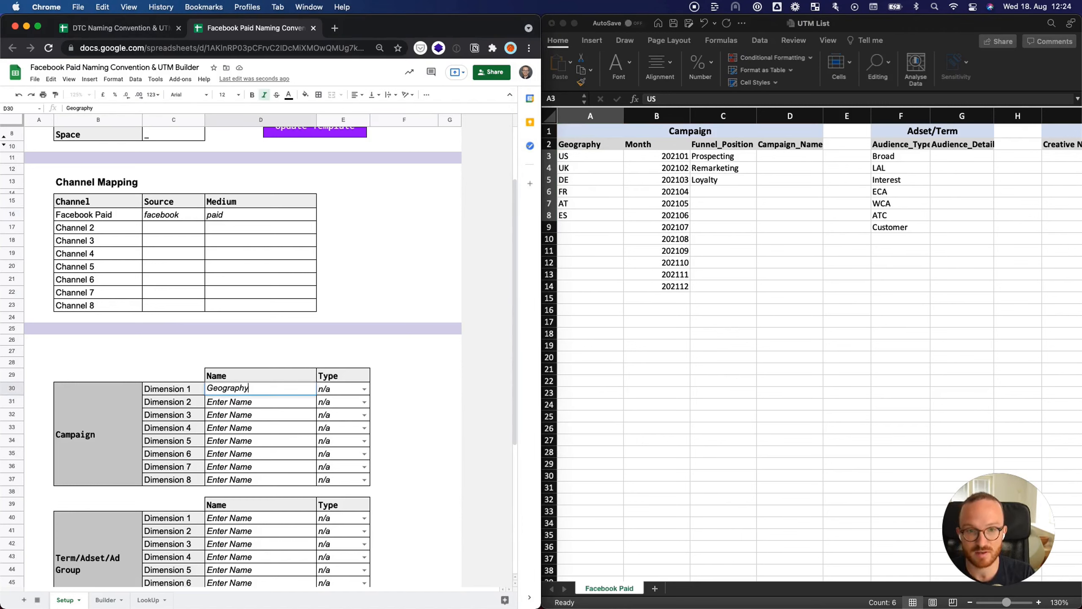
{"action": "key", "text": "Return"}
{"action": "type", "text": "Mon"}
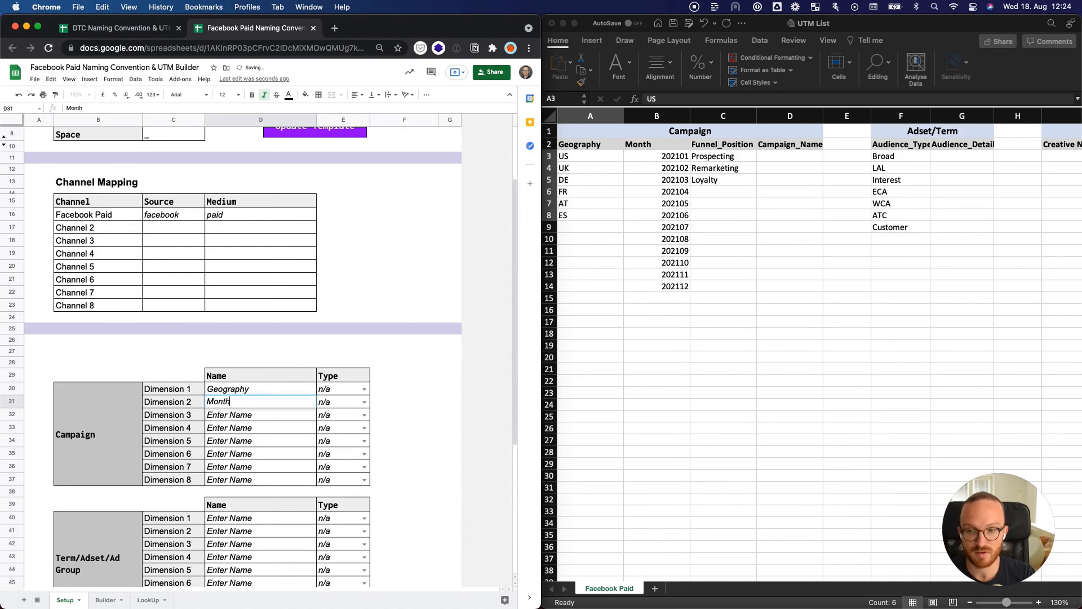
{"action": "type", "text": "th"}
{"action": "key", "text": "Return"}
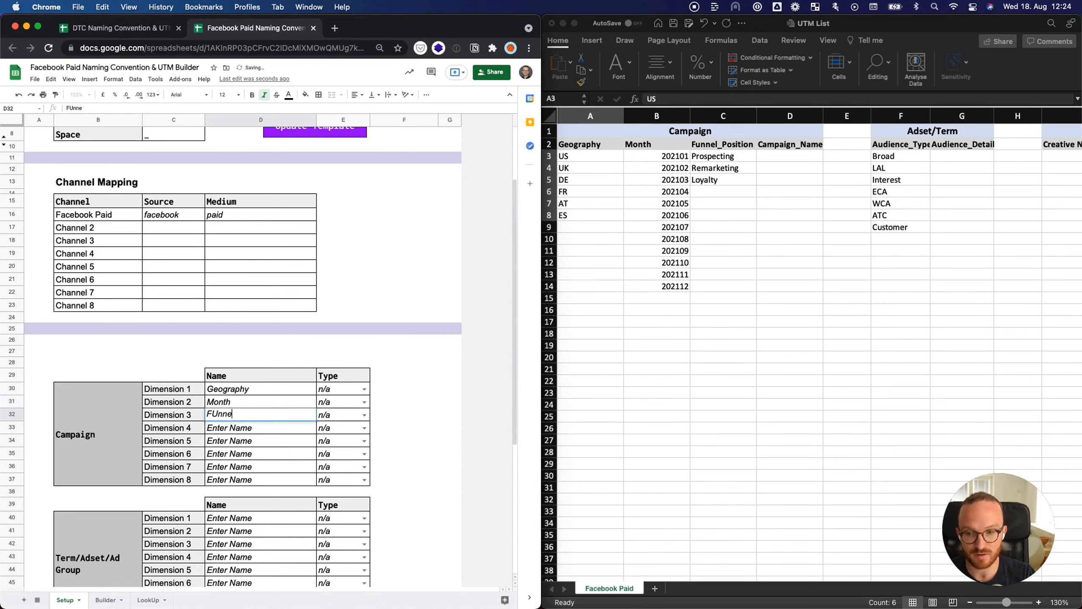
Name Campaign dimensions 3 and 4 Funnel Position and Campaign Name.
{"action": "key", "text": "BackSpace"}
{"action": "key", "text": "BackSpace"}
{"action": "key", "text": "BackSpace"}
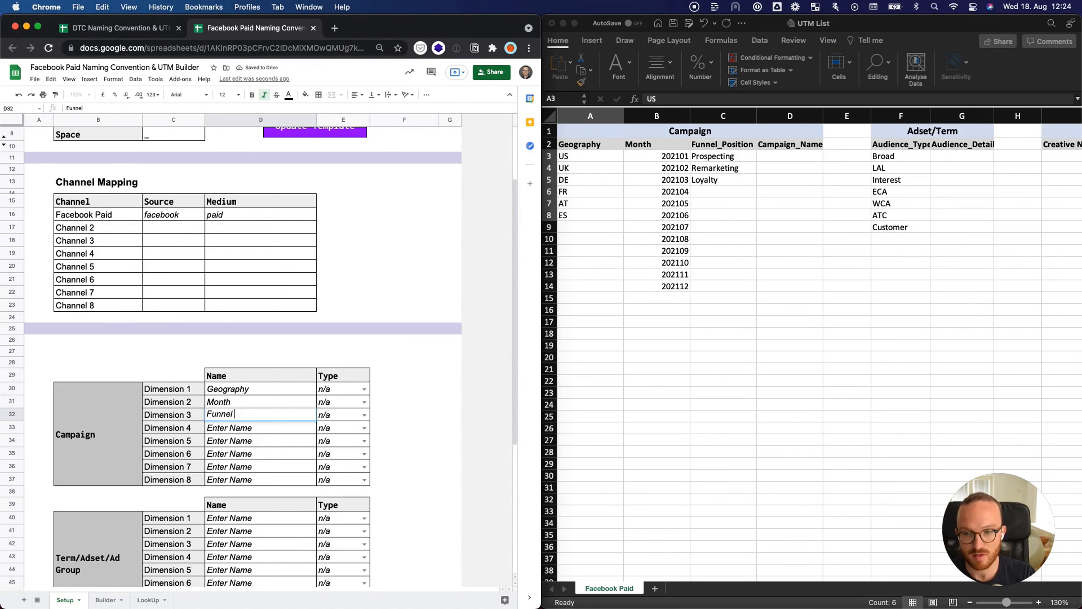
{"action": "type", "text": "osition"}
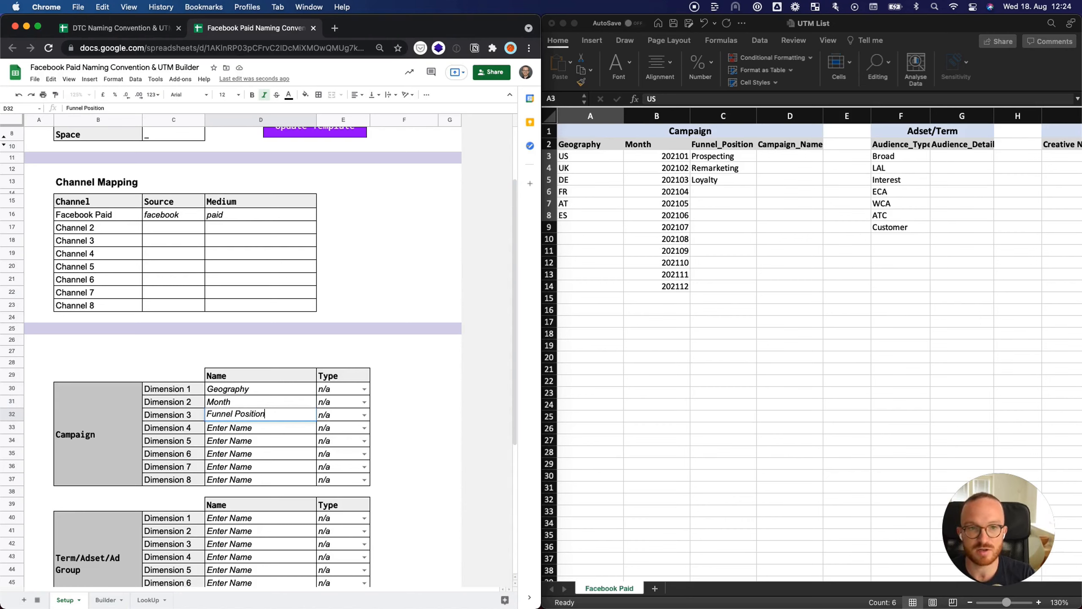
{"action": "key", "text": "Return"}
{"action": "type", "text": "Campaig"}
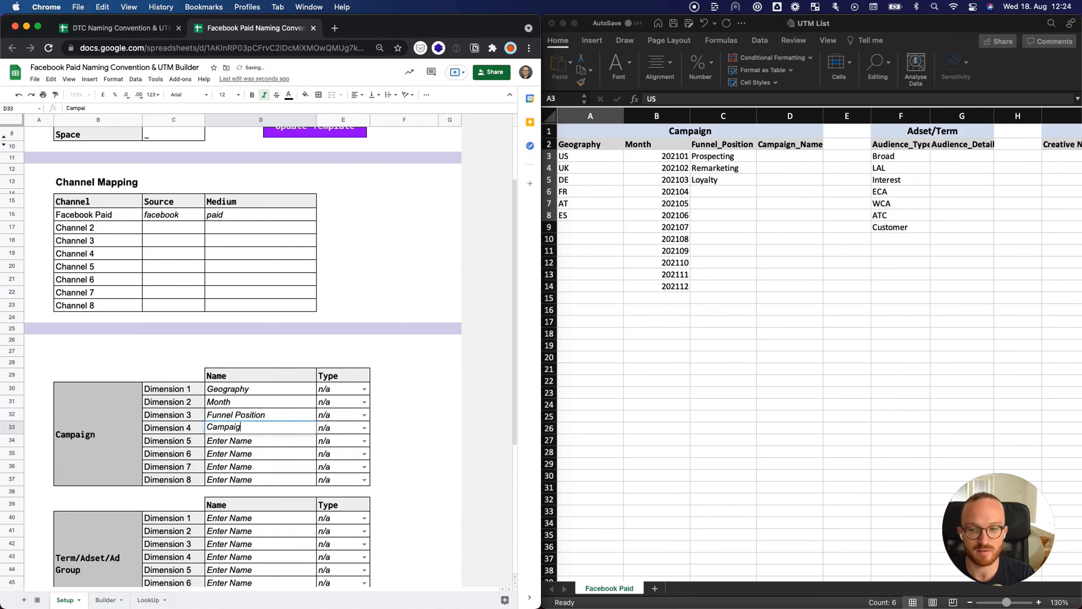
{"action": "key", "text": "Return"}
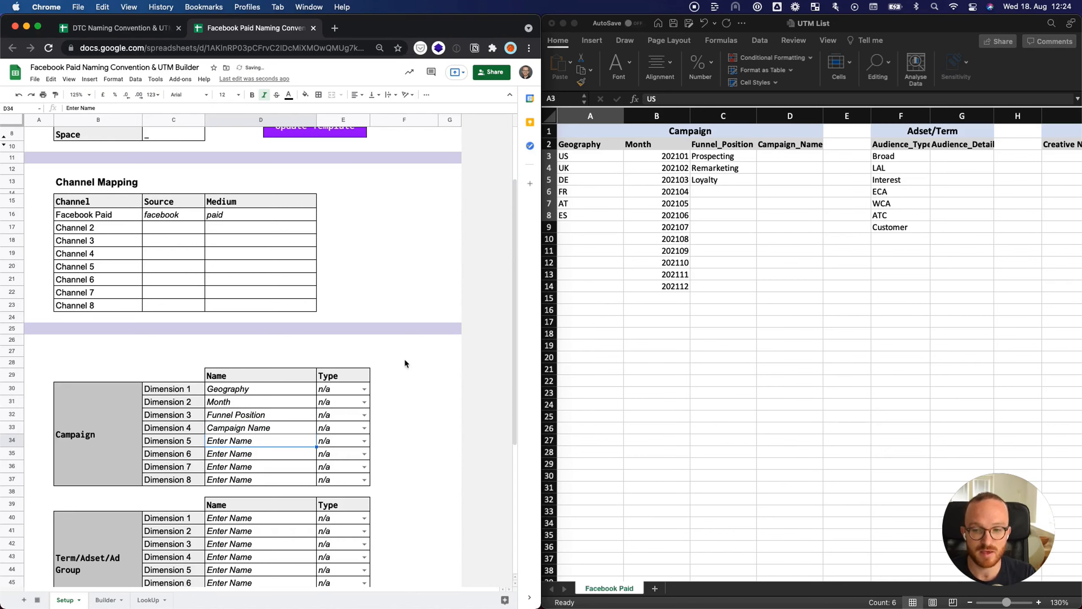
Set the Campaign dimension types to List for Geography, Month and Funnel Position, and to Text for Campaign Name.
{"action": "left_click", "coordinate": [364, 389]}
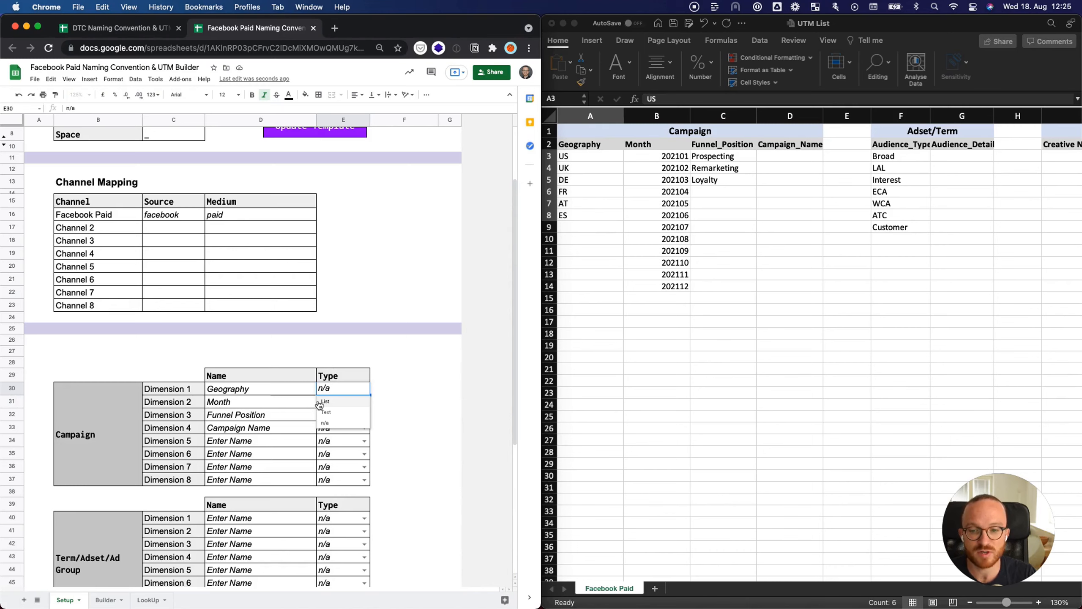
{"action": "left_click", "coordinate": [343, 405]}
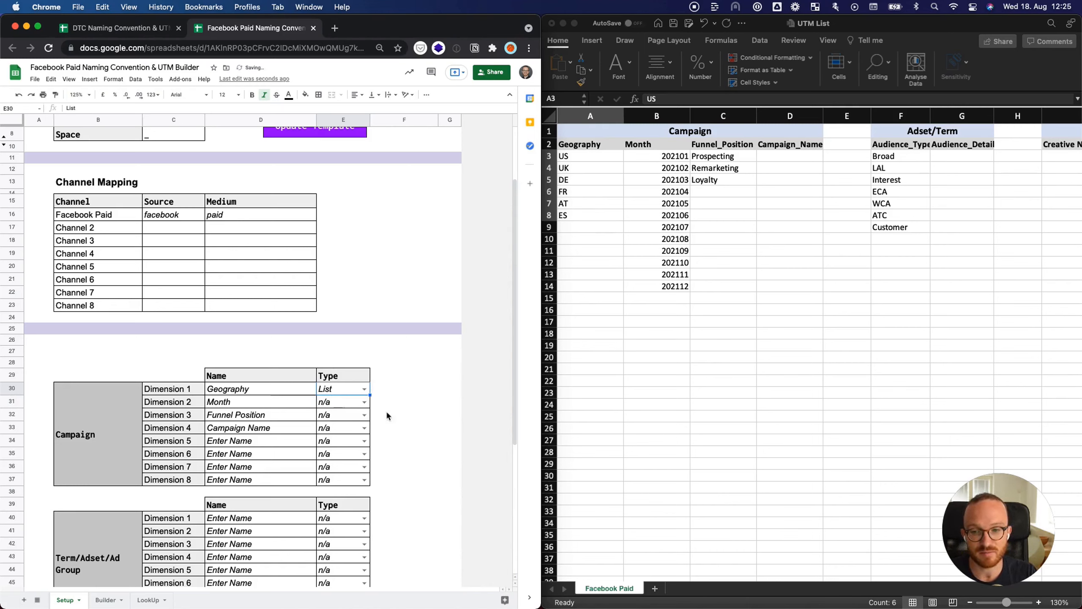
{"action": "left_click", "coordinate": [365, 403]}
{"action": "left_click", "coordinate": [358, 417]}
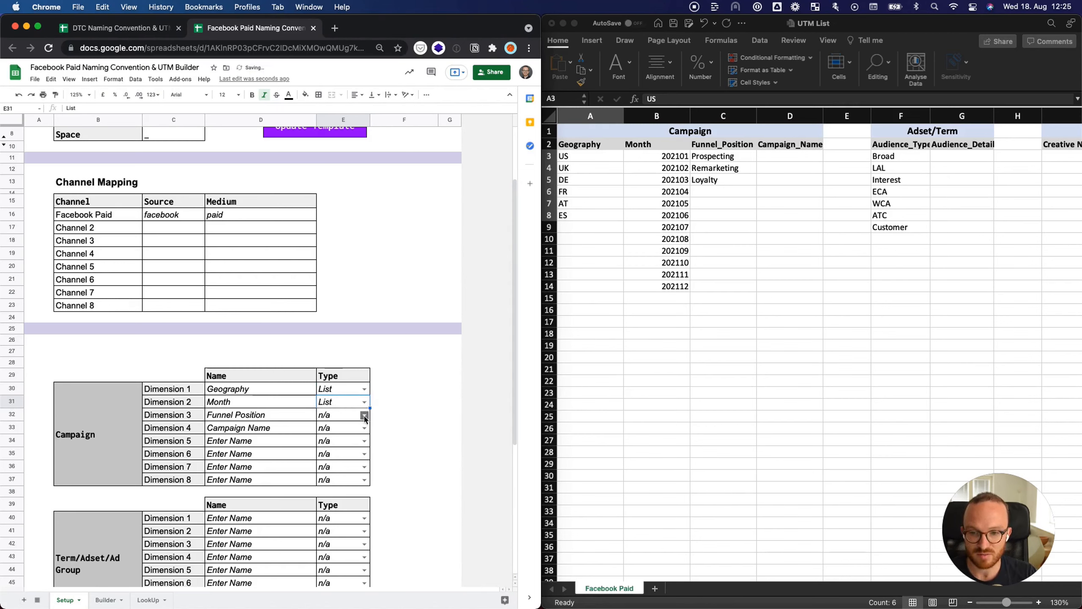
{"action": "left_click", "coordinate": [365, 415]}
{"action": "left_click", "coordinate": [339, 429]}
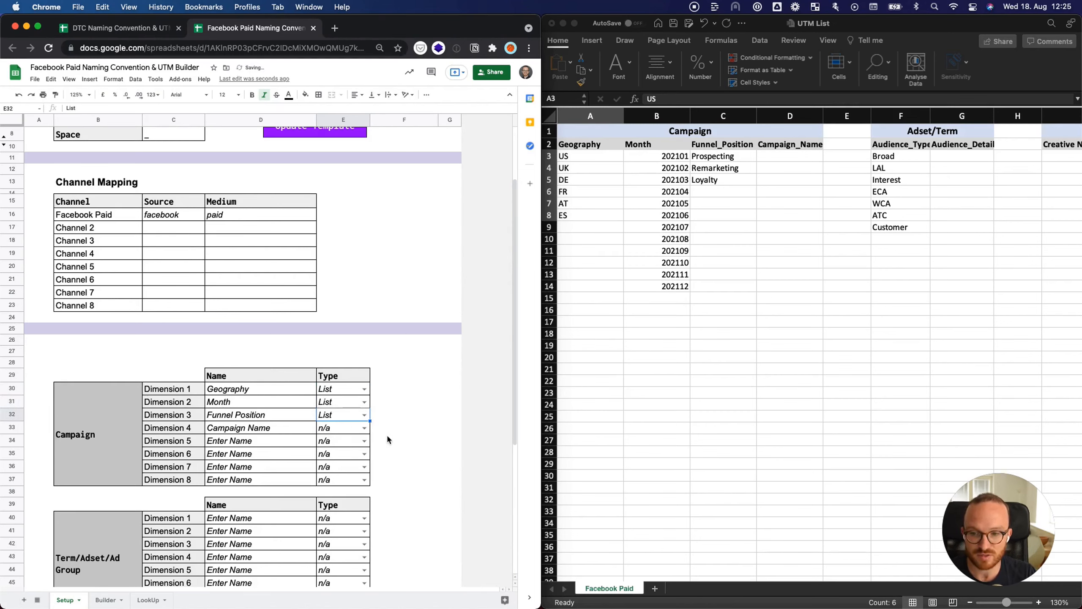
{"action": "left_click", "coordinate": [364, 427]}
{"action": "left_click", "coordinate": [338, 451]}
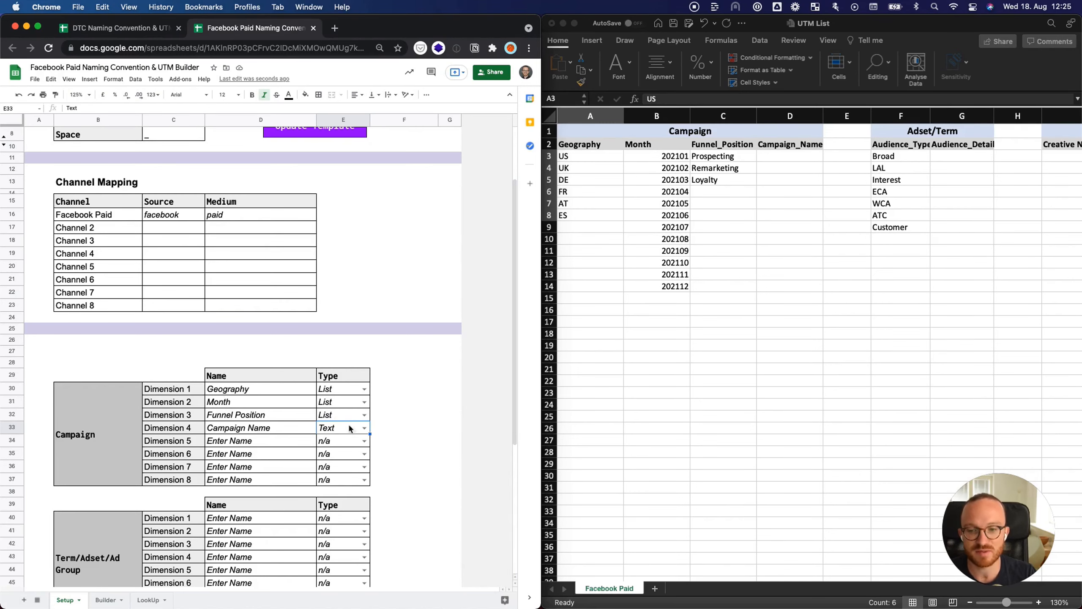
Name the first two Term/Adset/Ad Group dimensions Audience Type and Audience Detail.
{"action": "scroll", "coordinate": [860, 216], "scroll_direction": "right", "scroll_amount": 1}
{"action": "scroll", "coordinate": [239, 438], "scroll_direction": "down", "scroll_amount": 3}
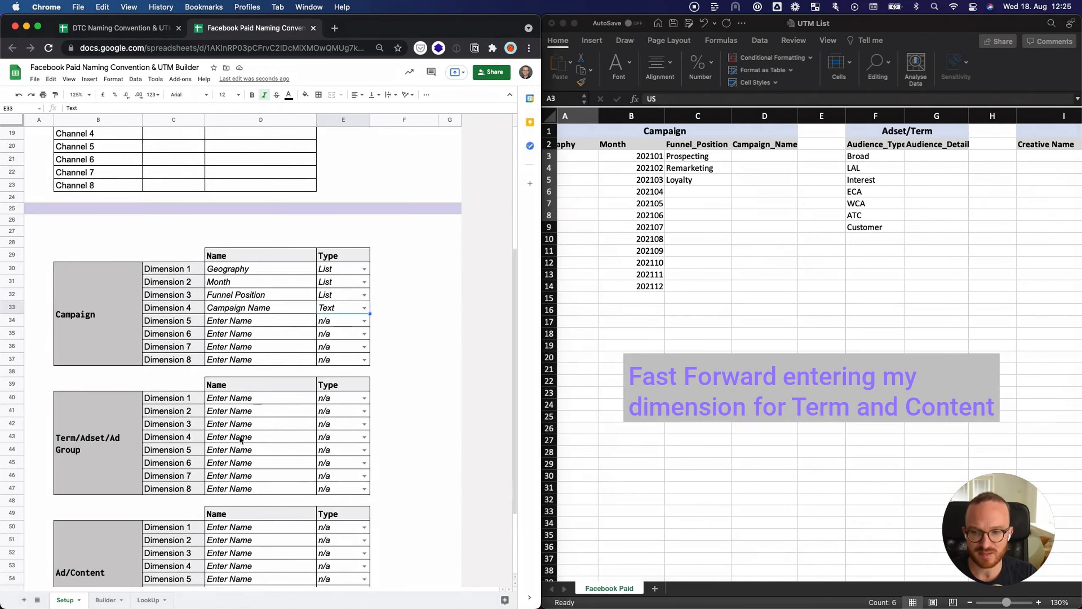
{"action": "left_click", "coordinate": [247, 398]}
{"action": "type", "text": "Audience Type"}
{"action": "key", "text": "Return"}
{"action": "type", "text": "Audience Detail"}
{"action": "key", "text": "Return"}
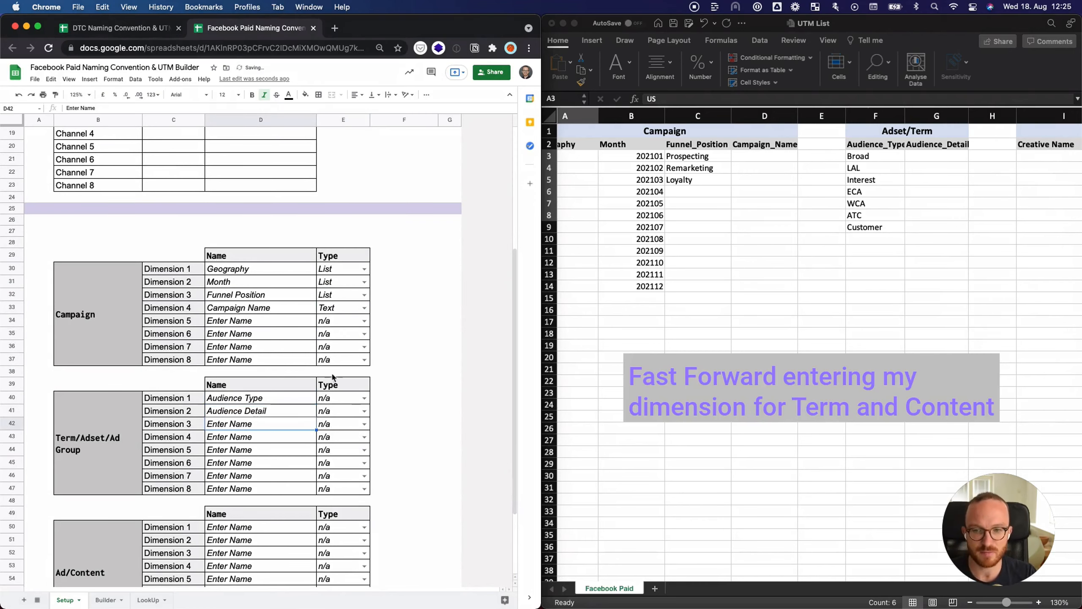
Set the type of Audience Type to List and of Audience Detail to Text.
{"action": "left_click", "coordinate": [364, 399]}
{"action": "left_click", "coordinate": [364, 411]}
{"action": "left_click", "coordinate": [364, 411]}
{"action": "left_click", "coordinate": [360, 436]}
Name Ad/Content dimensions 1 to 4 Creatitve Name, Version, Format and Ad Type.
{"action": "scroll", "coordinate": [360, 436], "scroll_direction": "down", "scroll_amount": 1}
{"action": "scroll", "coordinate": [895, 307], "scroll_direction": "right", "scroll_amount": 2}
{"action": "scroll", "coordinate": [895, 307], "scroll_direction": "right", "scroll_amount": 2}
{"action": "scroll", "coordinate": [250, 426], "scroll_direction": "down", "scroll_amount": 2}
{"action": "left_click", "coordinate": [245, 441]}
{"action": "type", "text": "Creatitve Name"}
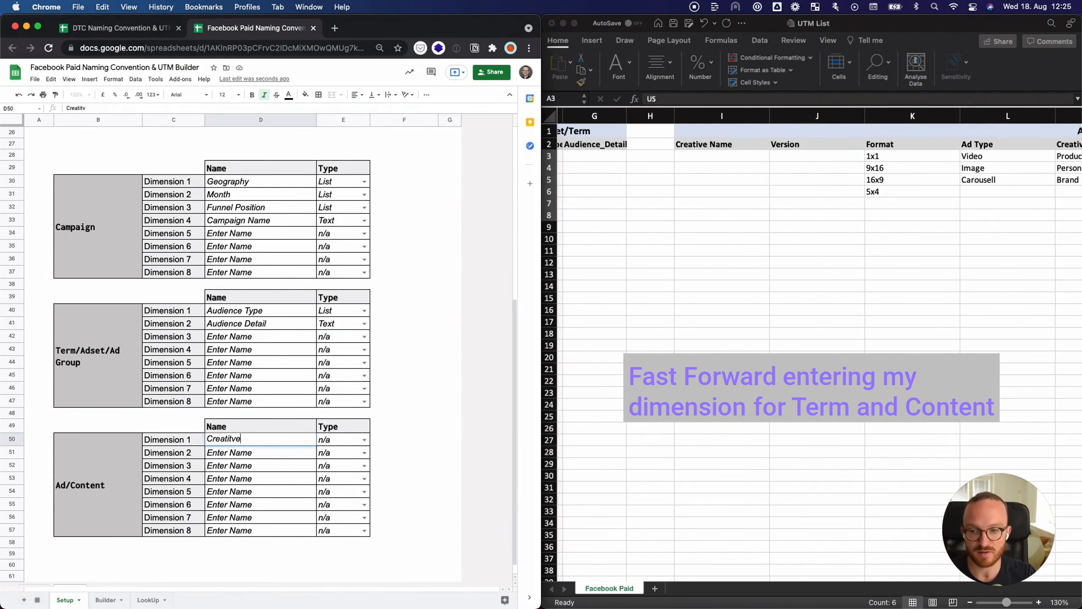
{"action": "key", "text": "Return"}
{"action": "type", "text": "Version"}
{"action": "key", "text": "Return"}
{"action": "type", "text": "Format"}
{"action": "key", "text": "Return"}
{"action": "type", "text": "Ad Type"}
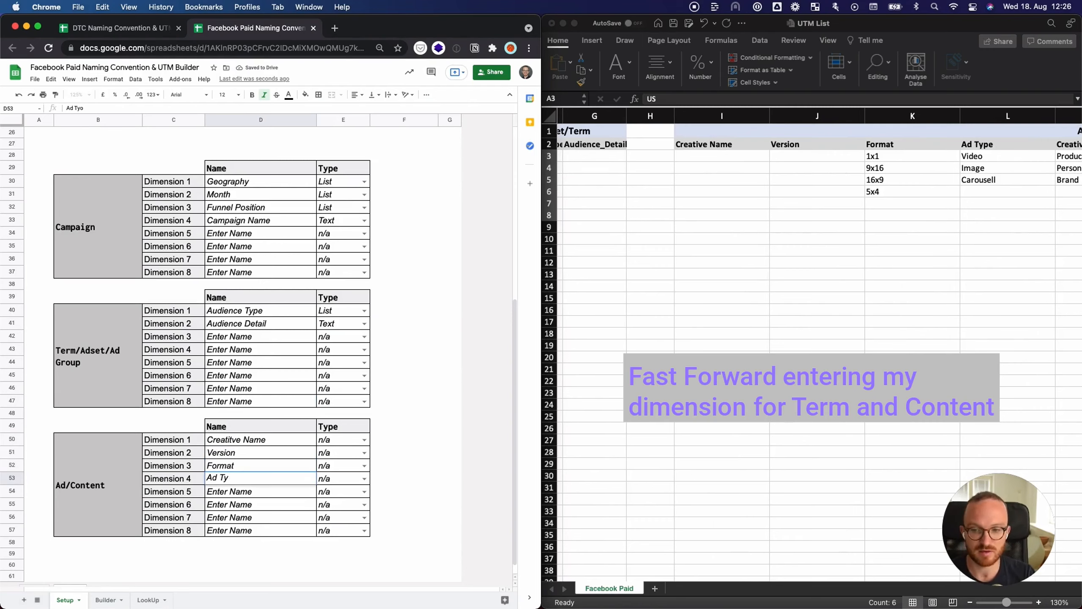
Name Ad/Content dimensions 5 to 8 Creative Category, Motivator, Destination Type and Destination Detail.
{"action": "scroll", "coordinate": [673, 334], "scroll_direction": "right", "scroll_amount": 5}
{"action": "left_click", "coordinate": [213, 443]}
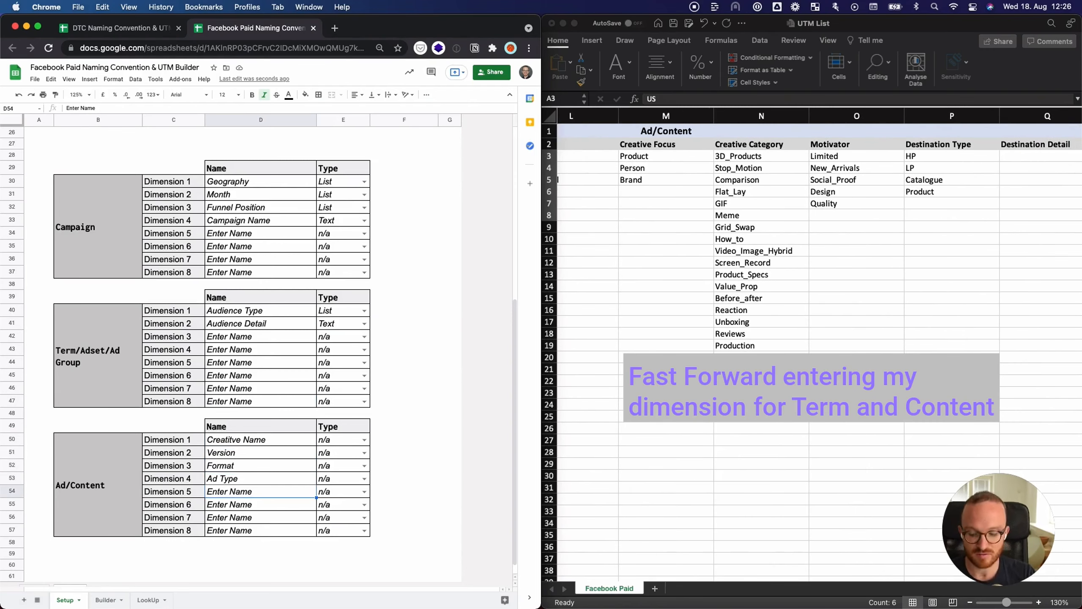
{"action": "left_click", "coordinate": [233, 493]}
{"action": "type", "text": "Creative Category"}
{"action": "key", "text": "Return"}
{"action": "type", "text": "Motivator"}
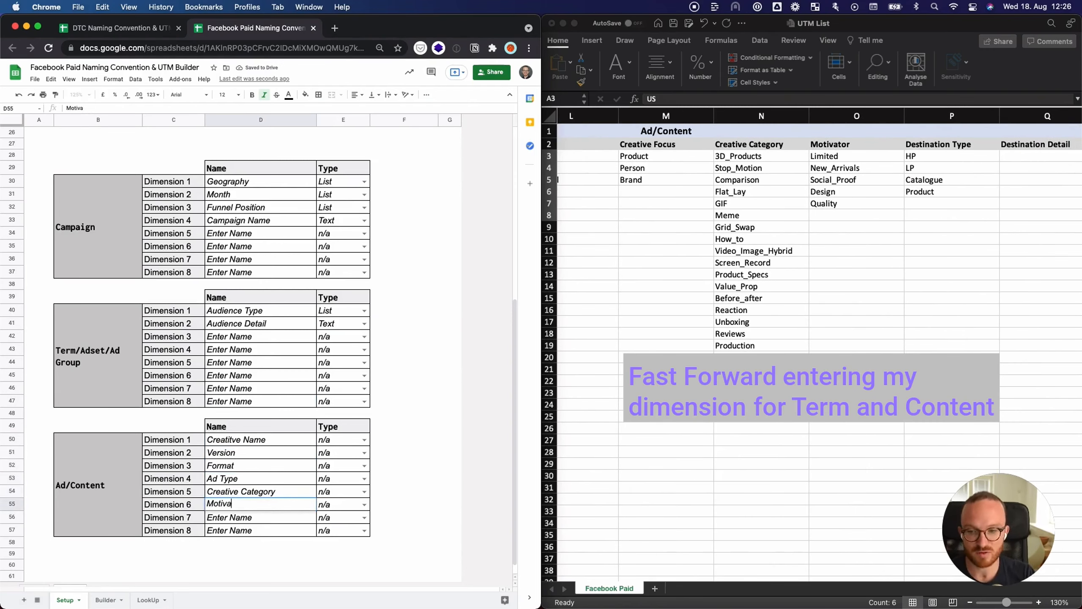
{"action": "key", "text": "Return"}
{"action": "type", "text": "Destination Type"}
{"action": "key", "text": "Return"}
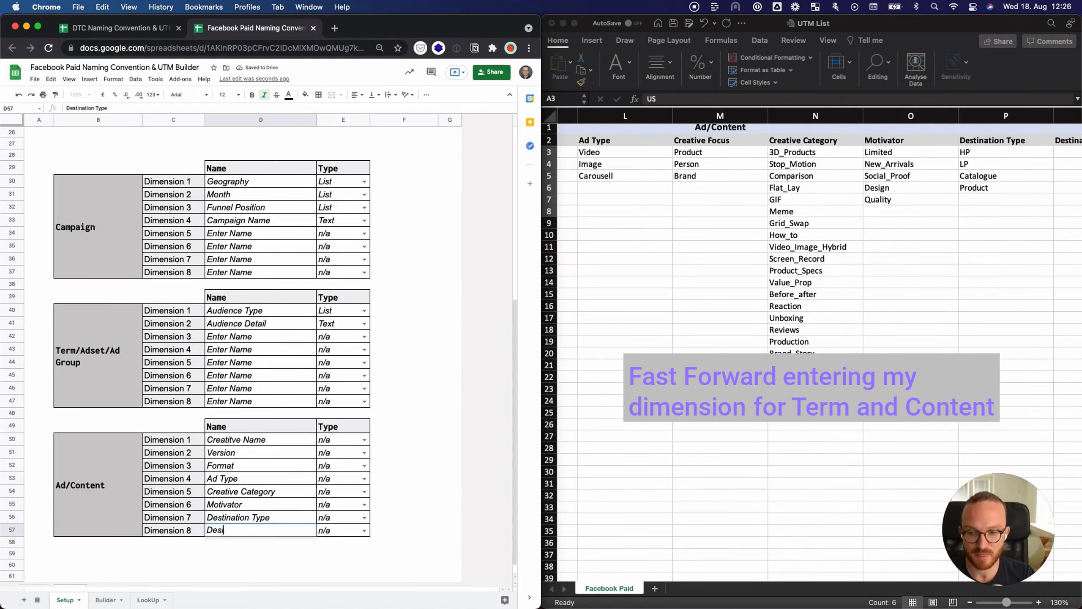
{"action": "type", "text": "Destination Detail"}
{"action": "key", "text": "Return"}
Copy the Text type from Audience Detail to Ad/Content dimensions 1, 2 and 8.
{"action": "scroll", "coordinate": [900, 378], "scroll_direction": "left", "scroll_amount": 10}
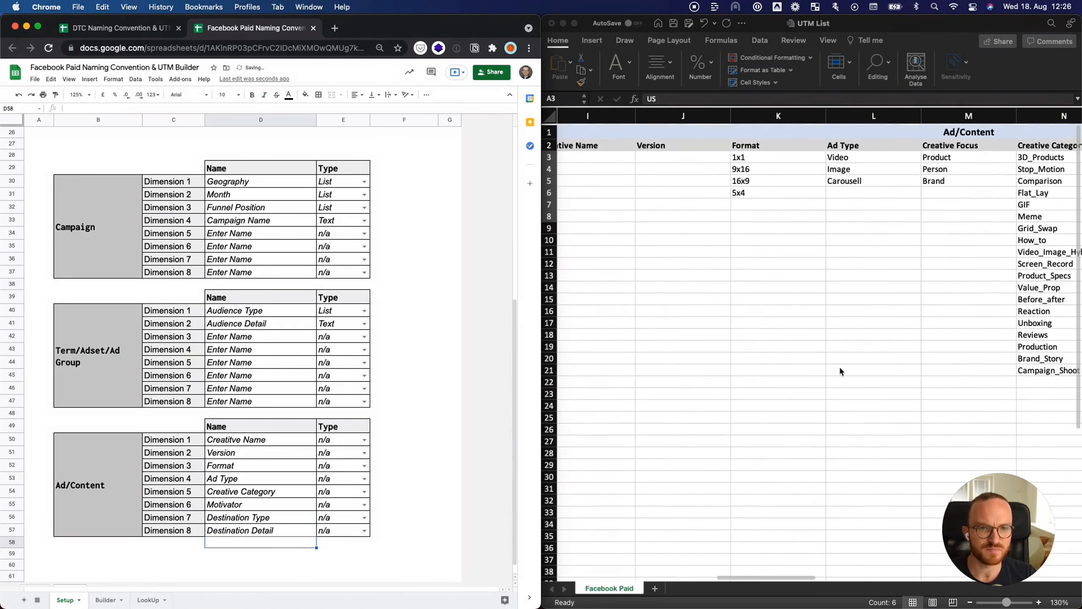
{"action": "scroll", "coordinate": [855, 349], "scroll_direction": "right", "scroll_amount": 5}
{"action": "scroll", "coordinate": [863, 359], "scroll_direction": "right", "scroll_amount": 5}
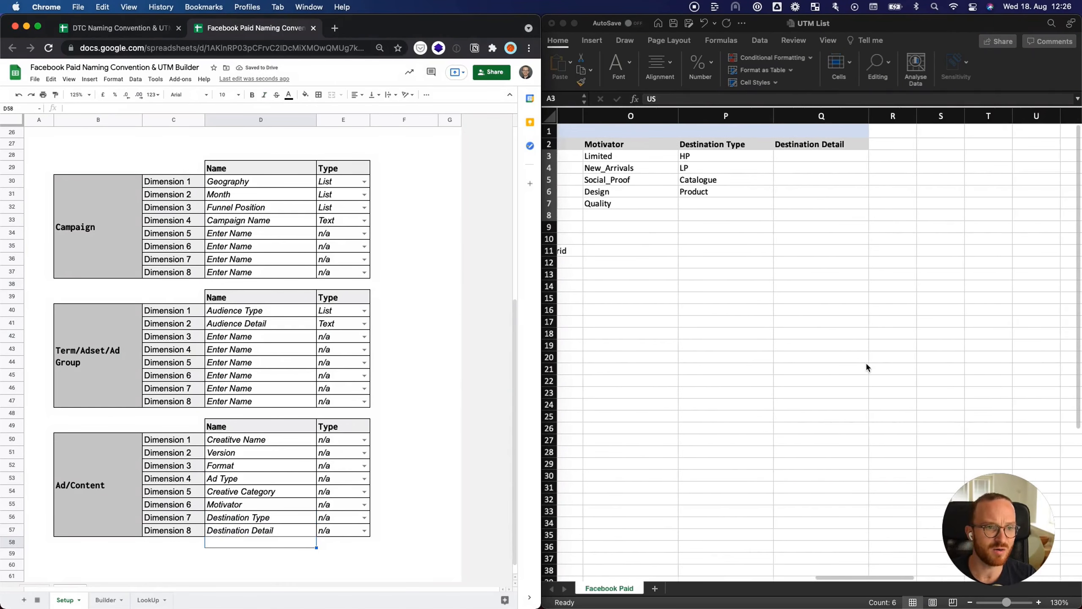
{"action": "scroll", "coordinate": [866, 361], "scroll_direction": "left", "scroll_amount": 4}
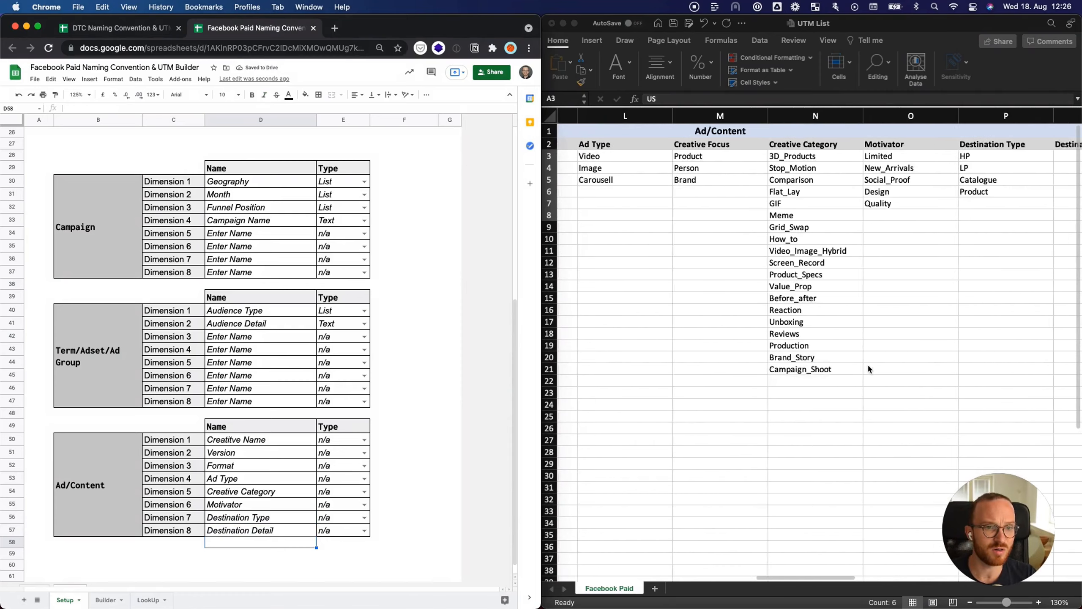
{"action": "left_click", "coordinate": [342, 324]}
{"action": "key", "text": "super+c"}
{"action": "left_click_drag", "start_coordinate": [338, 442], "coordinate": [335, 456]}
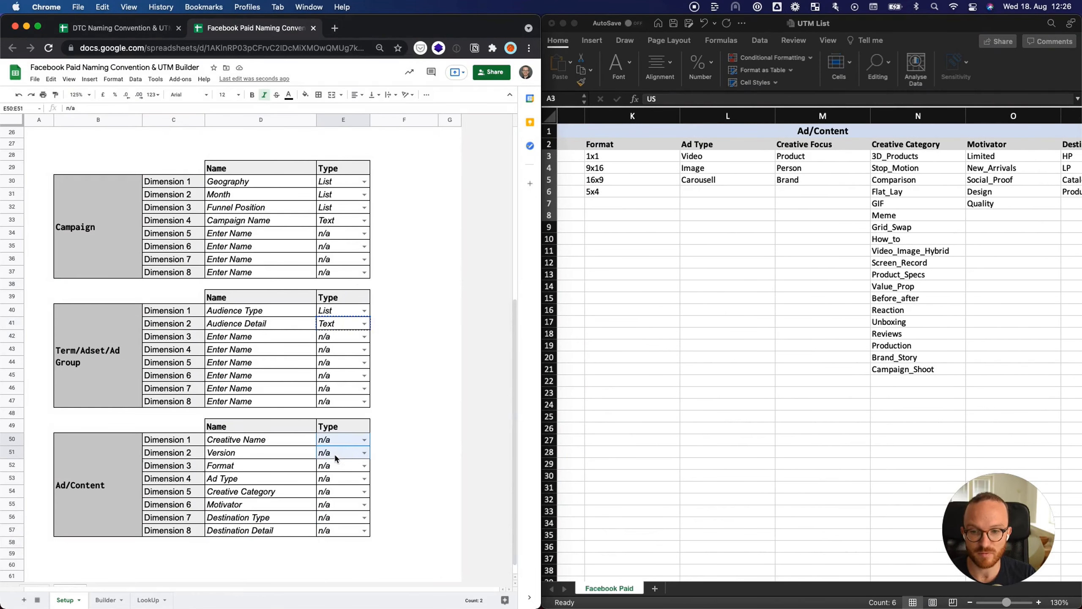
{"action": "key", "text": "super+v"}
{"action": "left_click", "coordinate": [341, 530]}
{"action": "key", "text": "super+v"}
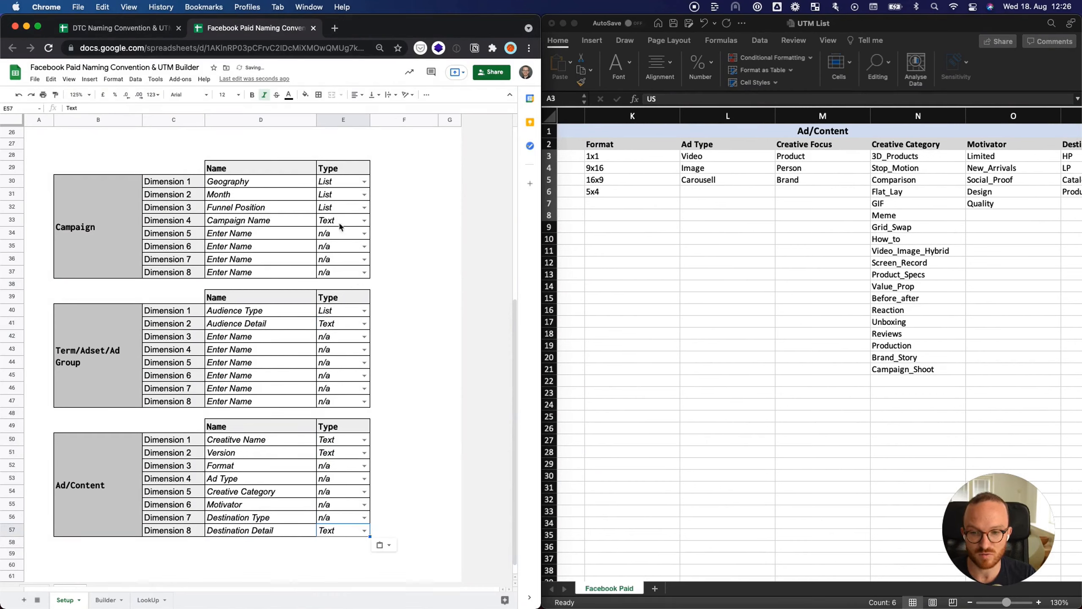
Copy the List type from Audience Type to Ad/Content dimensions 3 to 7, Format through Destination Type.
{"action": "left_click", "coordinate": [331, 313]}
{"action": "key", "text": "super+c"}
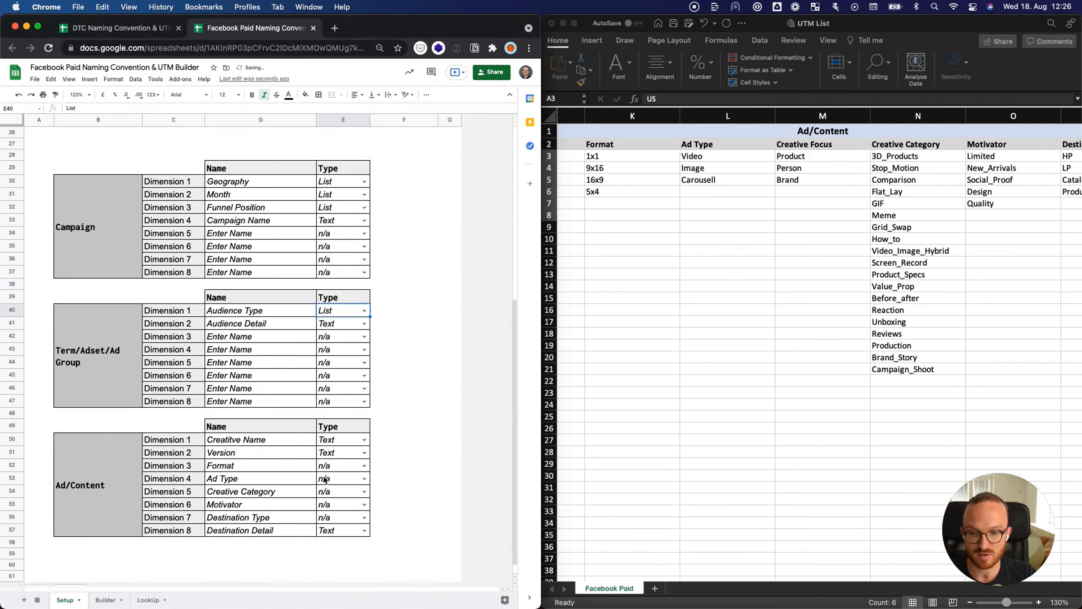
{"action": "left_click_drag", "start_coordinate": [328, 466], "coordinate": [329, 517]}
{"action": "key", "text": "super+v"}
{"action": "left_click", "coordinate": [426, 415]}
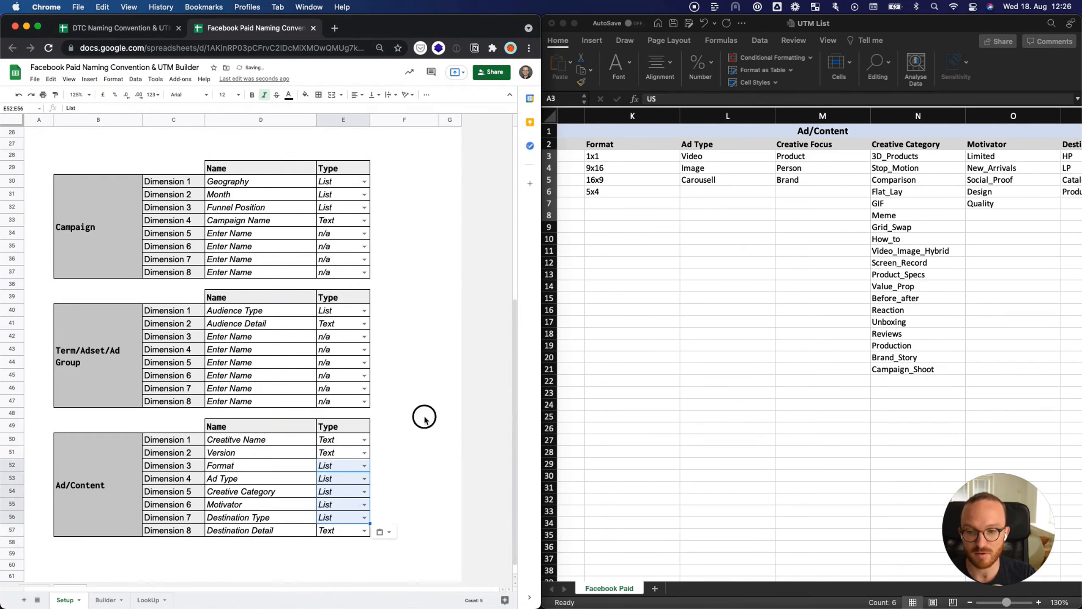
Start Update Template and authorise the Naming Convention & UTM Builder script to access the Google account's spreadsheets.
{"action": "scroll", "coordinate": [225, 457], "scroll_direction": "up", "scroll_amount": 1}
{"action": "scroll", "coordinate": [225, 458], "scroll_direction": "up", "scroll_amount": 1}
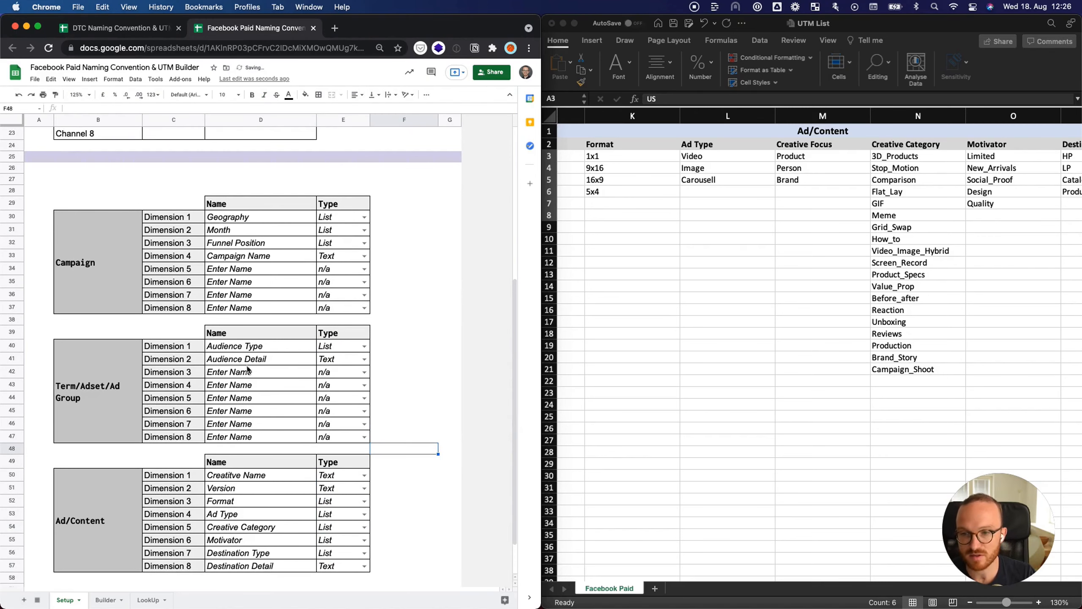
{"action": "scroll", "coordinate": [143, 257], "scroll_direction": "up", "scroll_amount": 5}
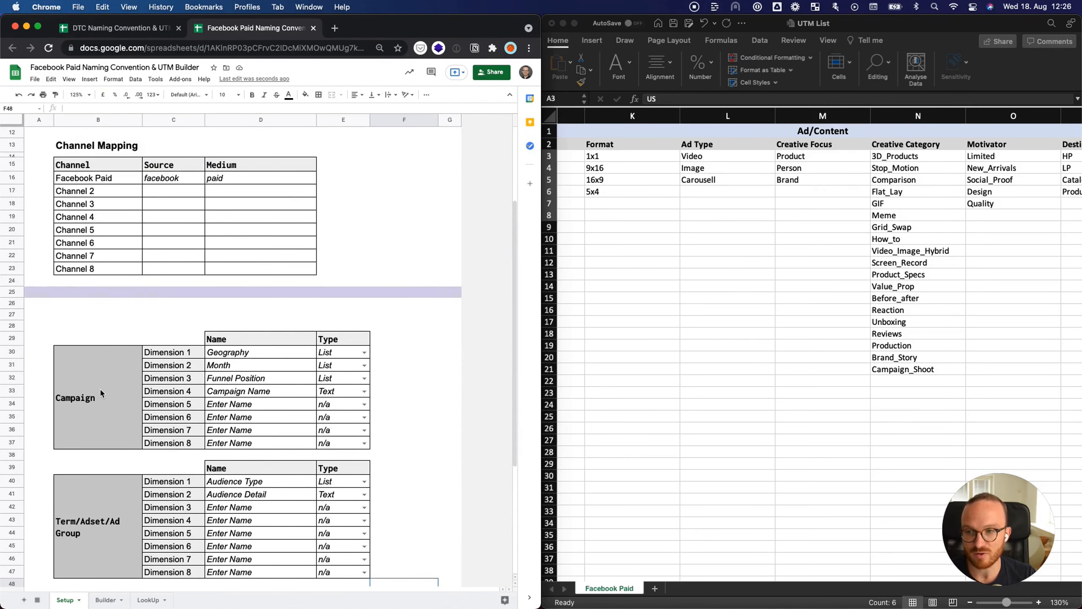
{"action": "scroll", "coordinate": [101, 392], "scroll_direction": "up", "scroll_amount": 5}
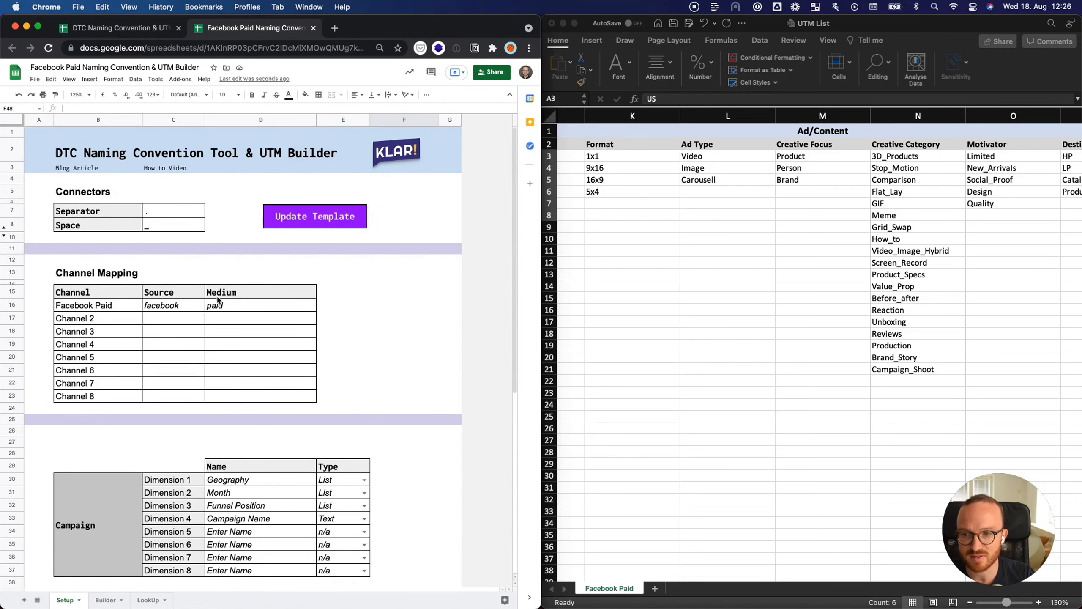
{"action": "left_click", "coordinate": [314, 220]}
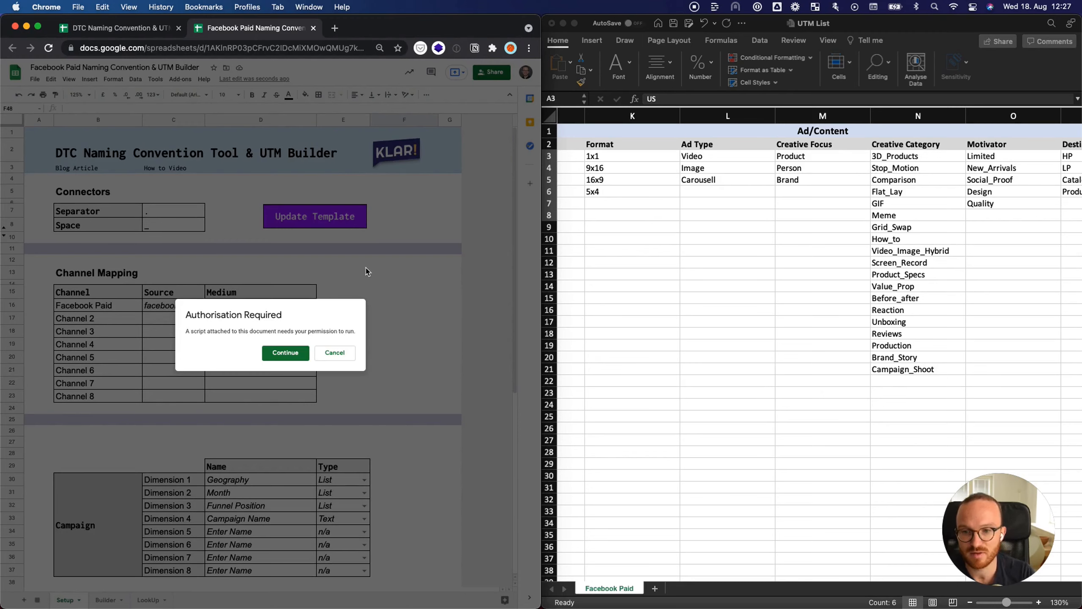
{"action": "left_click", "coordinate": [284, 353]}
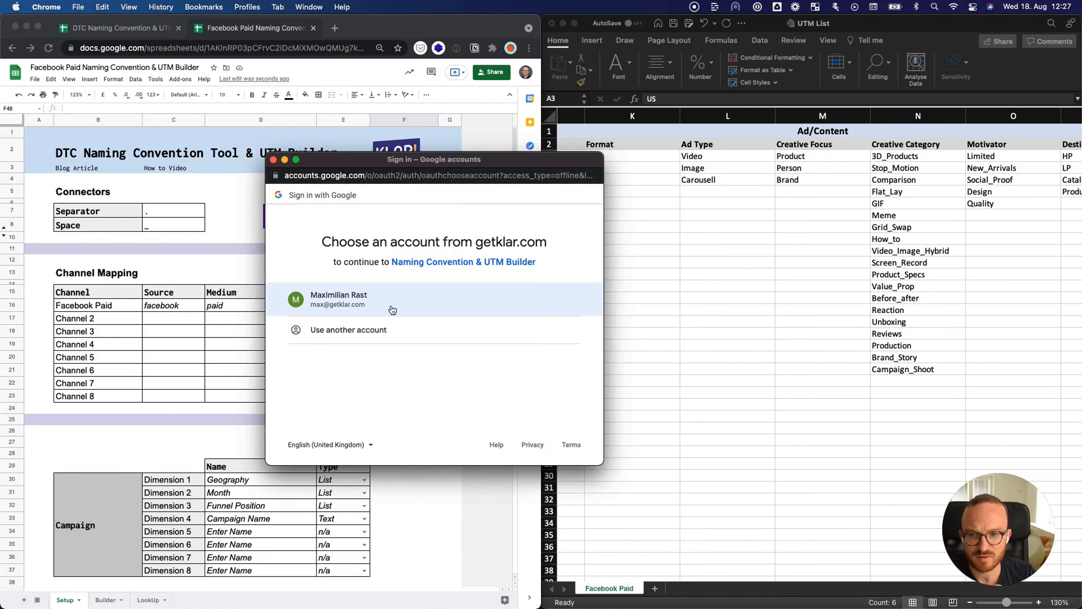
{"action": "left_click", "coordinate": [392, 302]}
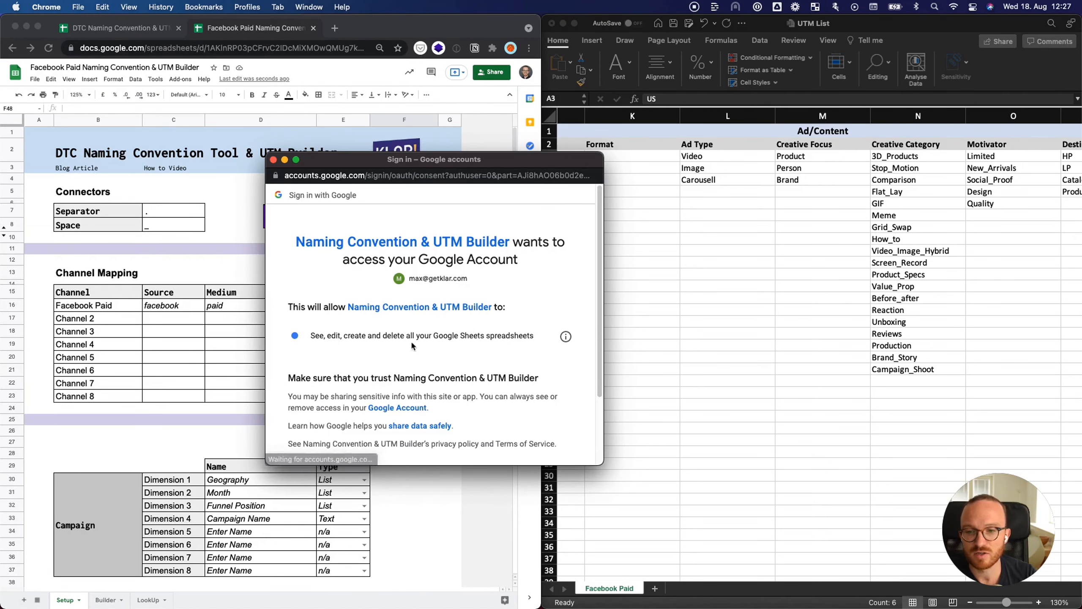
{"action": "scroll", "coordinate": [435, 333], "scroll_direction": "down", "scroll_amount": 3}
{"action": "left_click", "coordinate": [548, 392]}
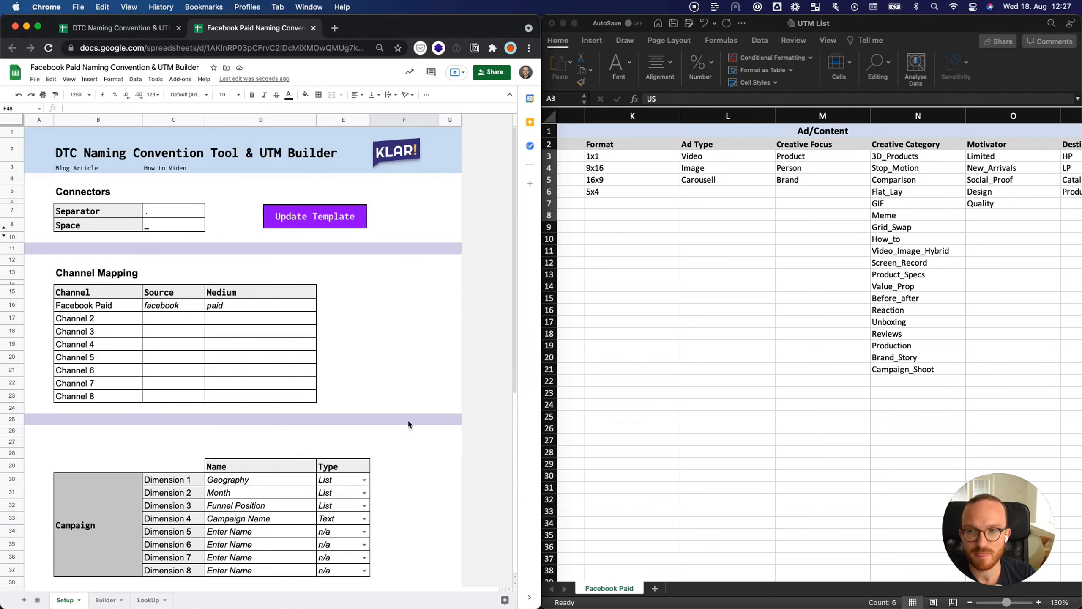
Run Update Template from the Setup sheet and open the LookUp sheet.
{"action": "left_click", "coordinate": [316, 217]}
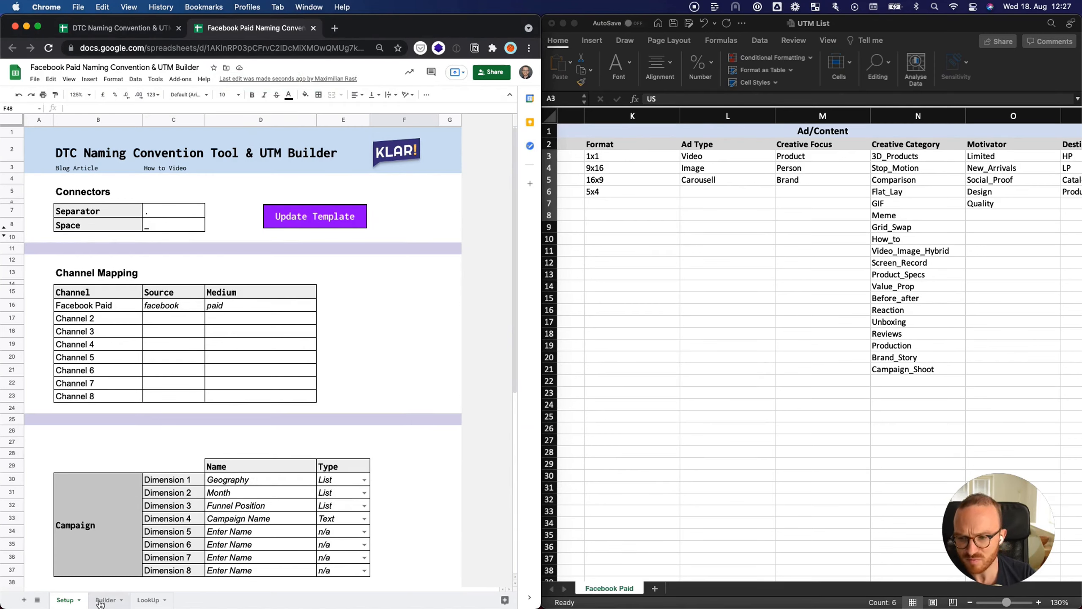
{"action": "left_click", "coordinate": [148, 600]}
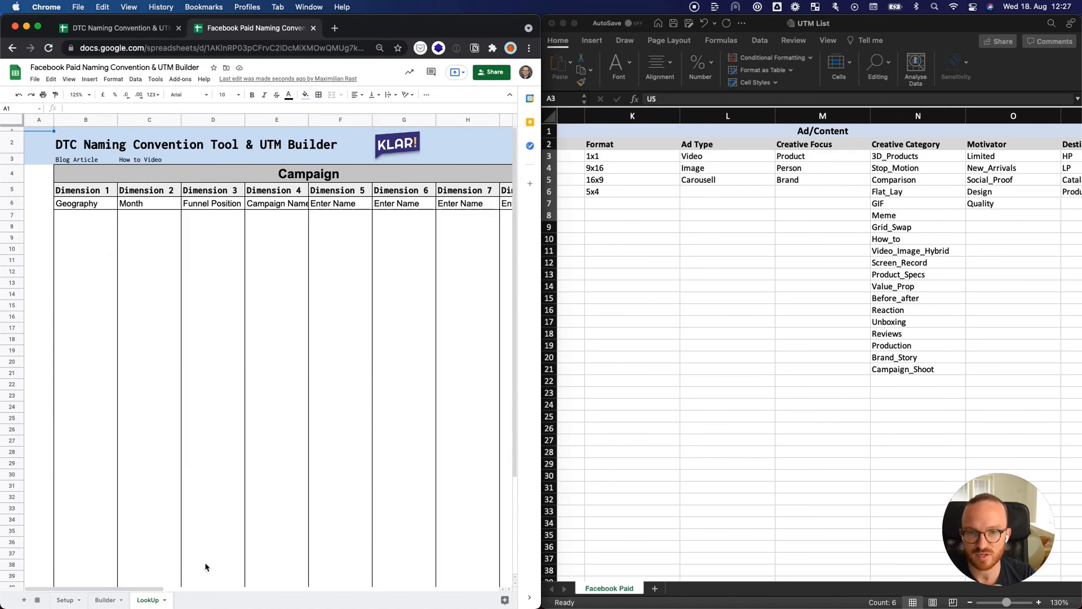
Copy the Geography, Month and Funnel_Position values from UTM List into Campaign dimensions 1 to 3 of the LookUp sheet.
{"action": "scroll", "coordinate": [795, 266], "scroll_direction": "left", "scroll_amount": 10}
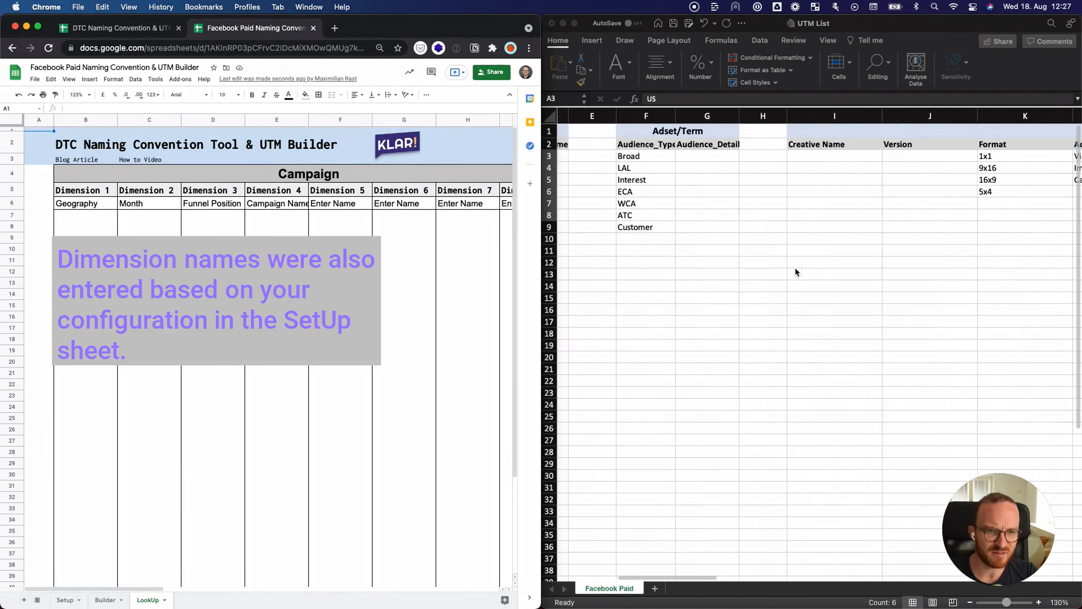
{"action": "left_click", "coordinate": [629, 173]}
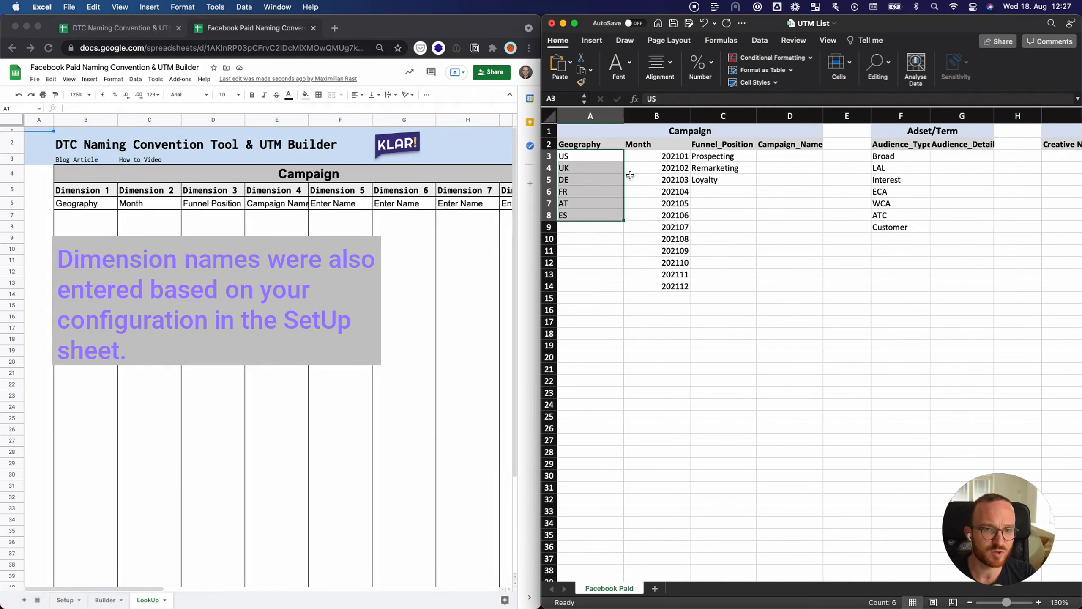
{"action": "left_click_drag", "start_coordinate": [588, 157], "coordinate": [700, 288]}
{"action": "key", "text": "super+c"}
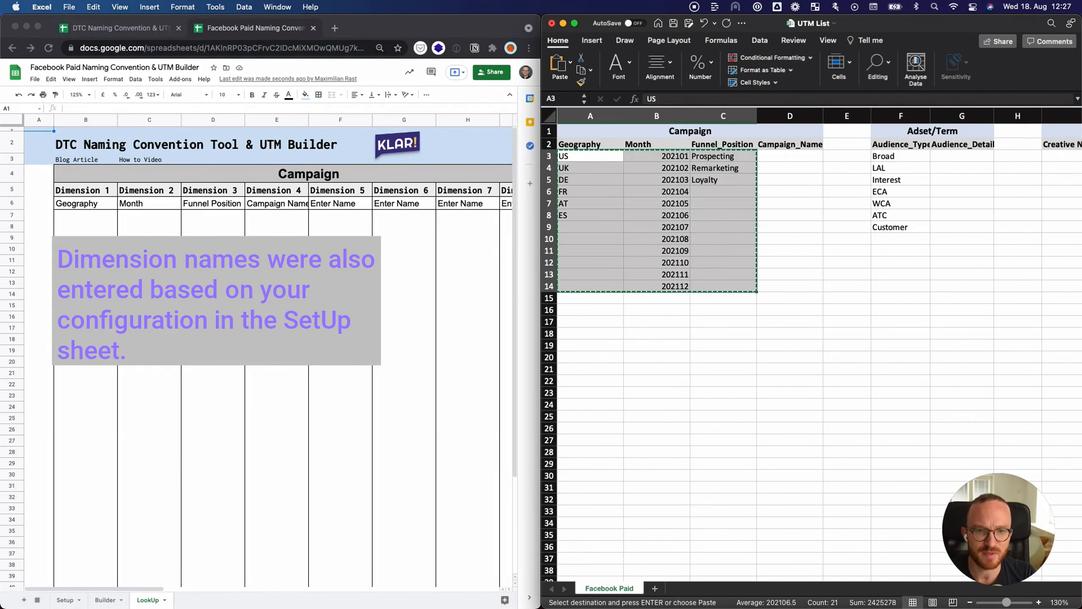
{"action": "left_click", "coordinate": [82, 216]}
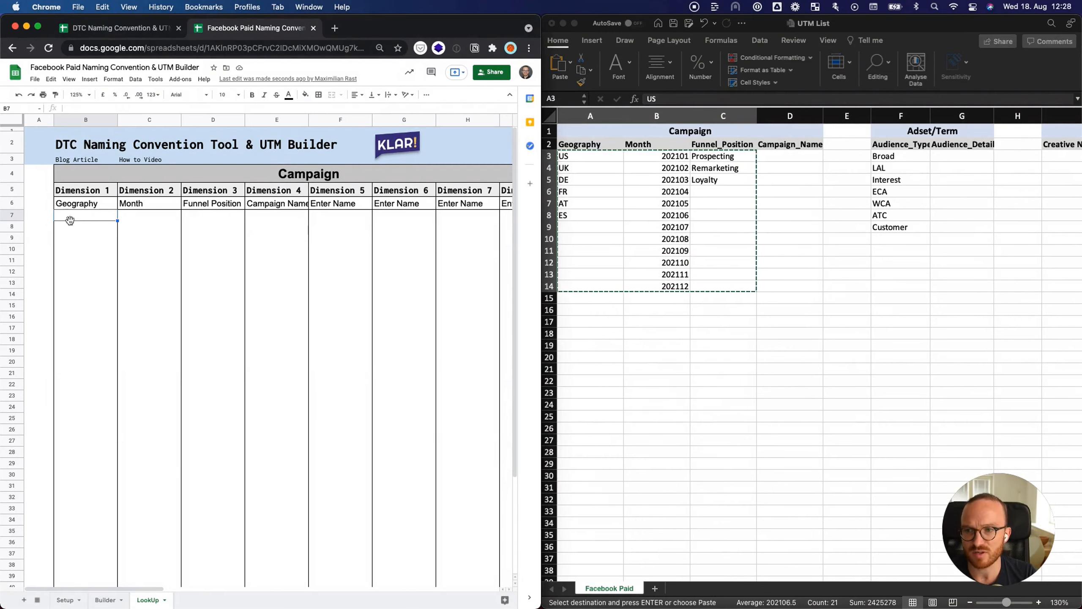
{"action": "key", "text": "super+v"}
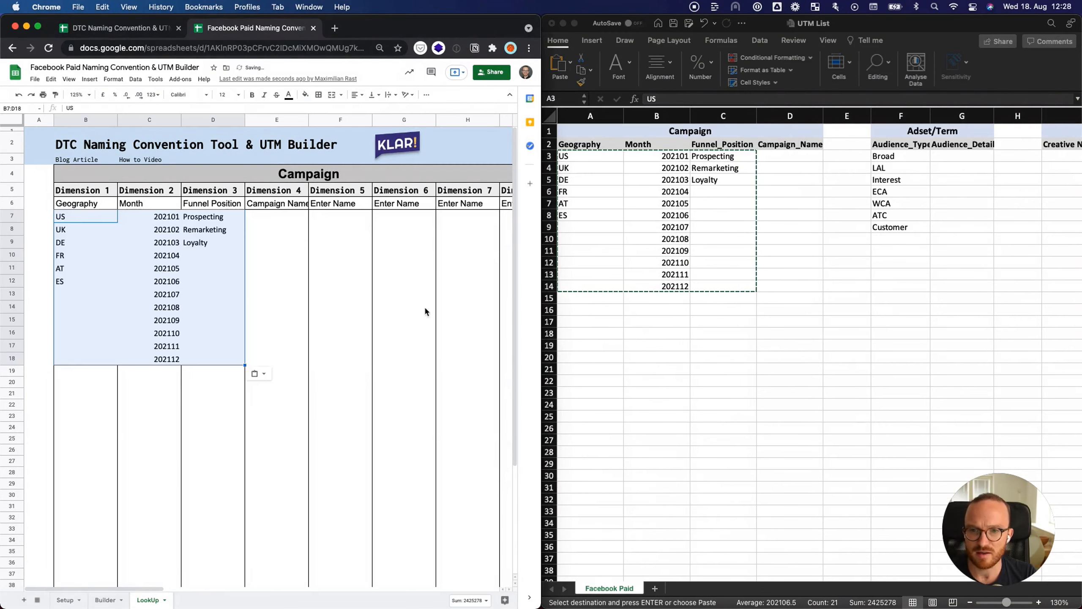
{"action": "left_click", "coordinate": [314, 264]}
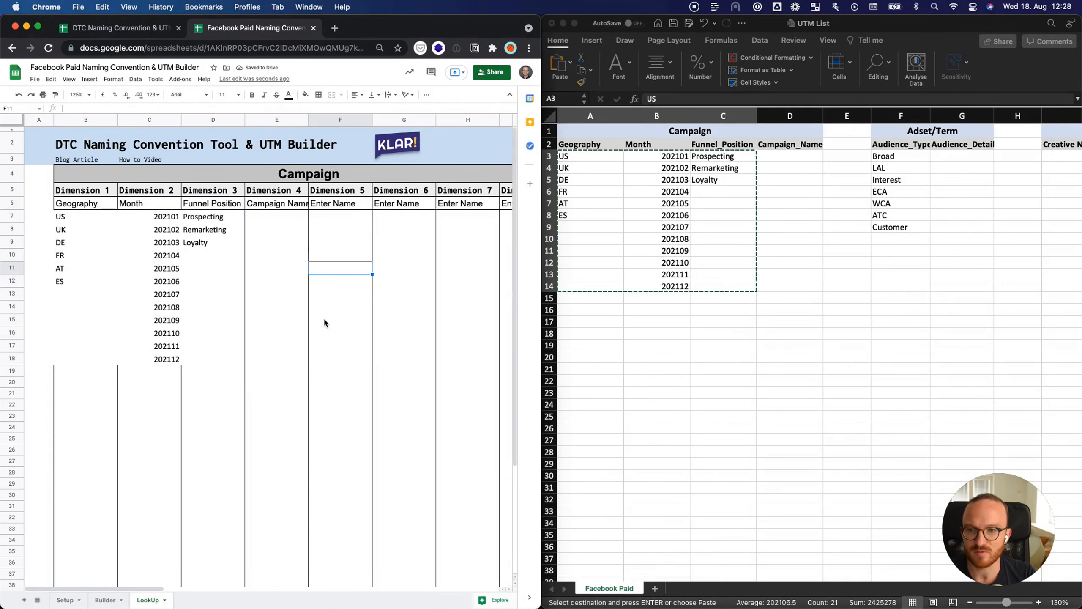
Copy the Audience_Type values, Broad through Customer, from UTM List into Term/Adset/Ad Group Dimension 1 of the LookUp sheet.
{"action": "scroll", "coordinate": [385, 272], "scroll_direction": "right", "scroll_amount": 10}
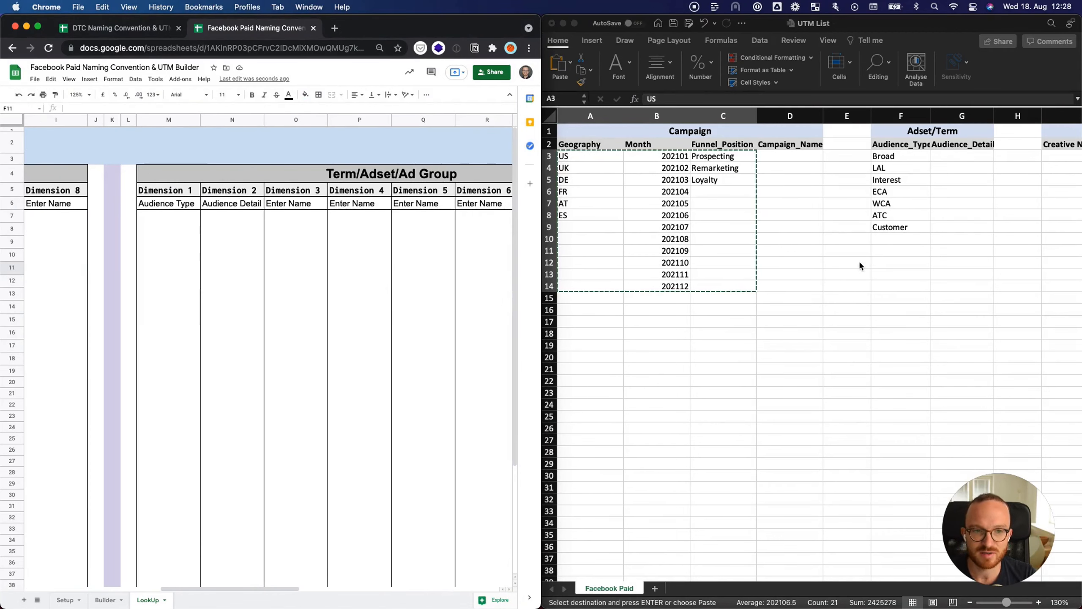
{"action": "left_click", "coordinate": [906, 177]}
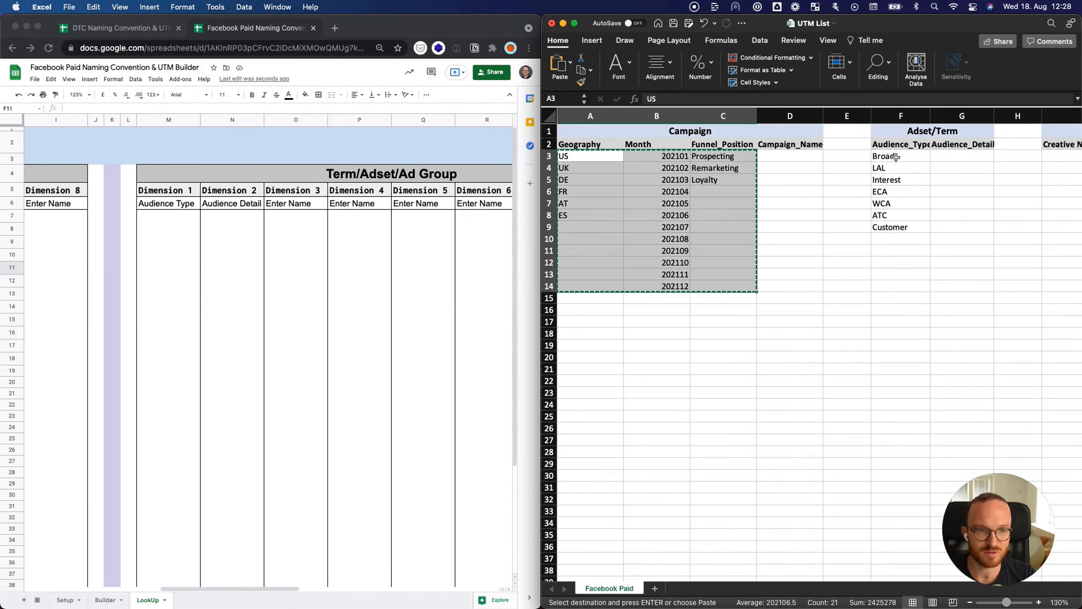
{"action": "left_click_drag", "start_coordinate": [886, 156], "coordinate": [890, 225]}
{"action": "key", "text": "super+c"}
{"action": "left_click", "coordinate": [177, 212]}
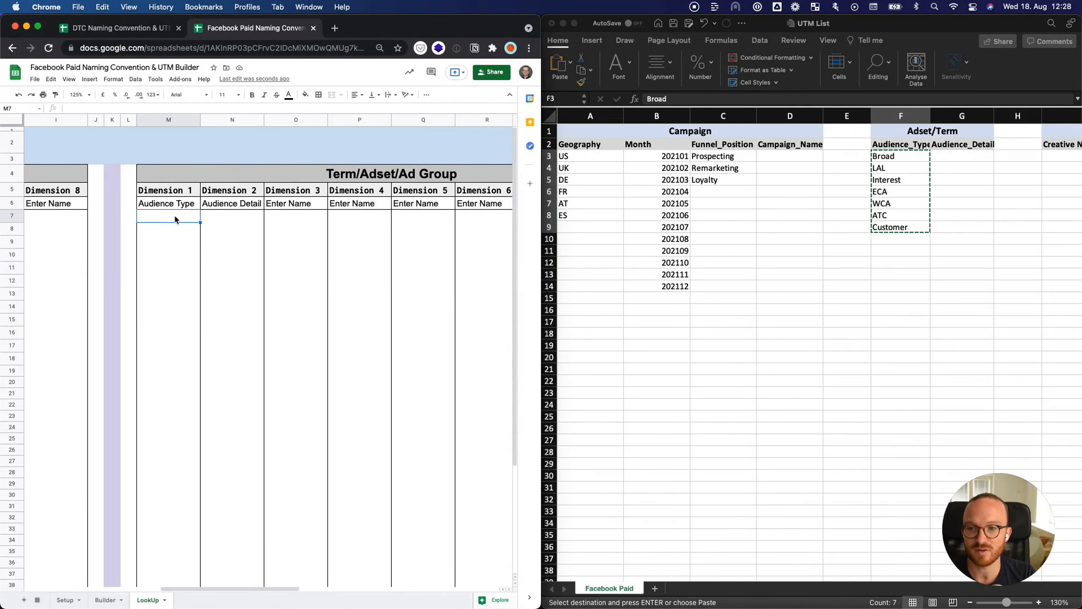
{"action": "key", "text": "super+v"}
Copy the Format through Destination Type values from UTM List into the LookUp sheet's Content/Ad section, starting at Dimension 3.
{"action": "scroll", "coordinate": [201, 239], "scroll_direction": "right", "scroll_amount": 2}
{"action": "scroll", "coordinate": [910, 253], "scroll_direction": "right", "scroll_amount": 3}
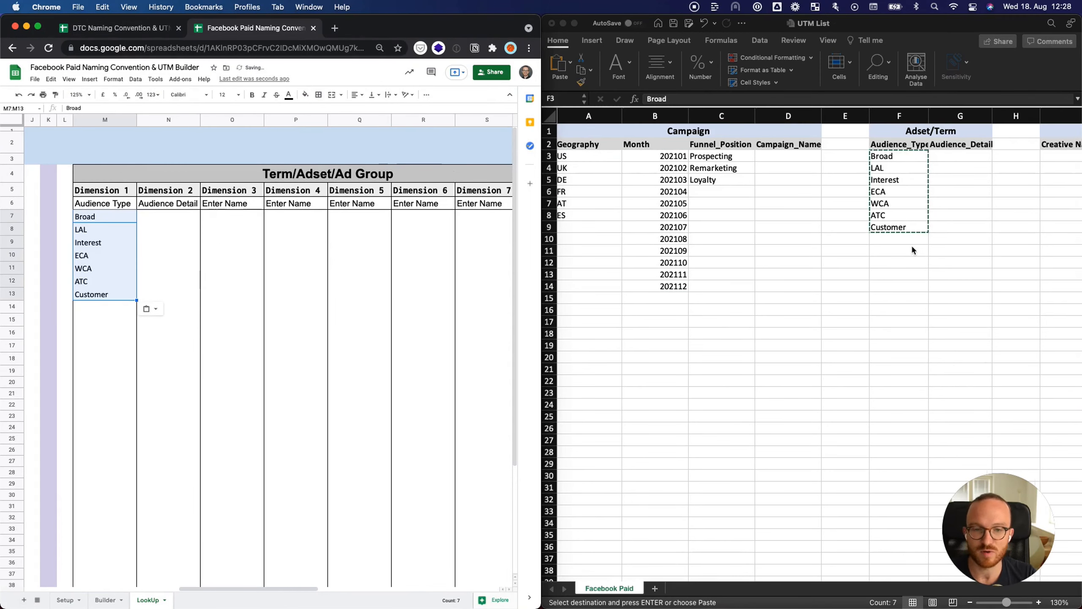
{"action": "scroll", "coordinate": [910, 252], "scroll_direction": "right", "scroll_amount": 1}
{"action": "scroll", "coordinate": [266, 316], "scroll_direction": "right", "scroll_amount": 10}
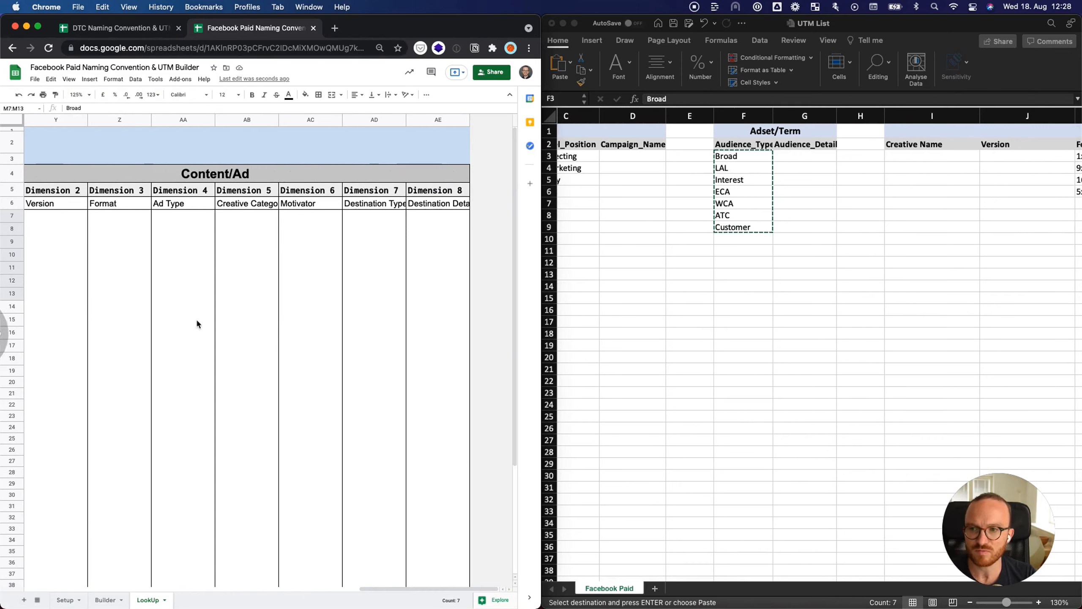
{"action": "left_click", "coordinate": [55, 506]}
{"action": "key", "text": "Left"}
{"action": "key", "text": "Left"}
{"action": "key", "text": "Right"}
{"action": "scroll", "coordinate": [807, 341], "scroll_direction": "right", "scroll_amount": 5}
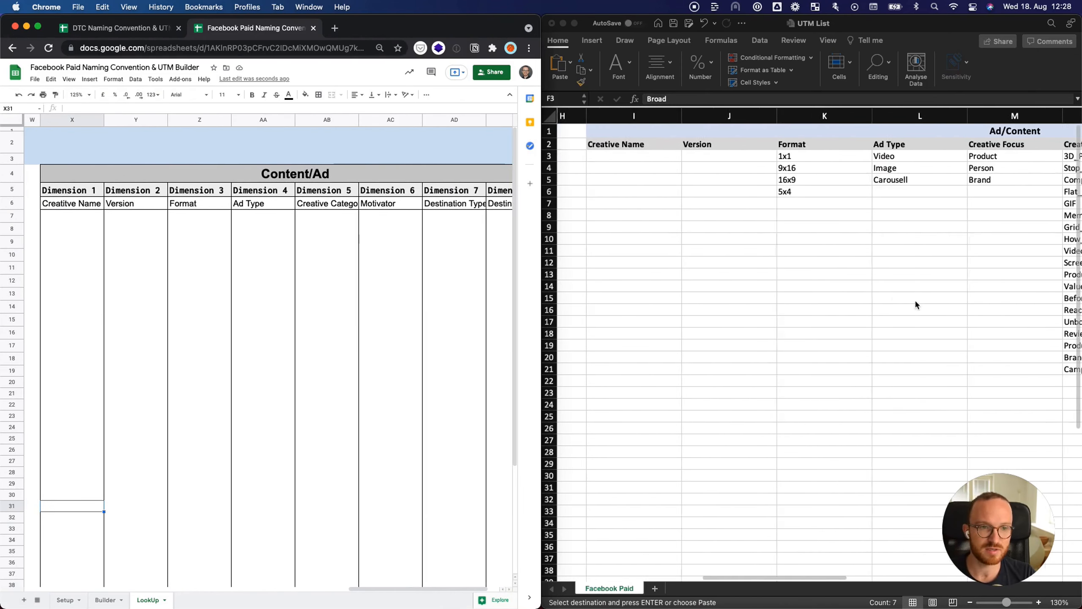
{"action": "left_click", "coordinate": [803, 167]}
{"action": "left_click_drag", "start_coordinate": [779, 156], "coordinate": [1064, 370]}
{"action": "key", "text": "super+c"}
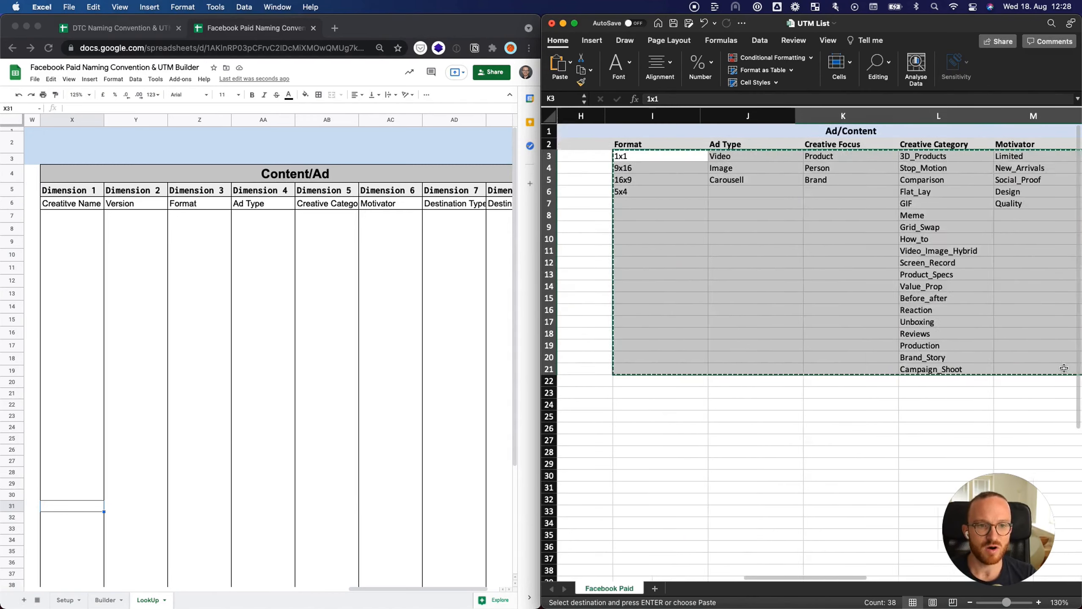
{"action": "scroll", "coordinate": [1064, 370], "scroll_direction": "left", "scroll_amount": 5}
{"action": "left_click", "coordinate": [213, 251]}
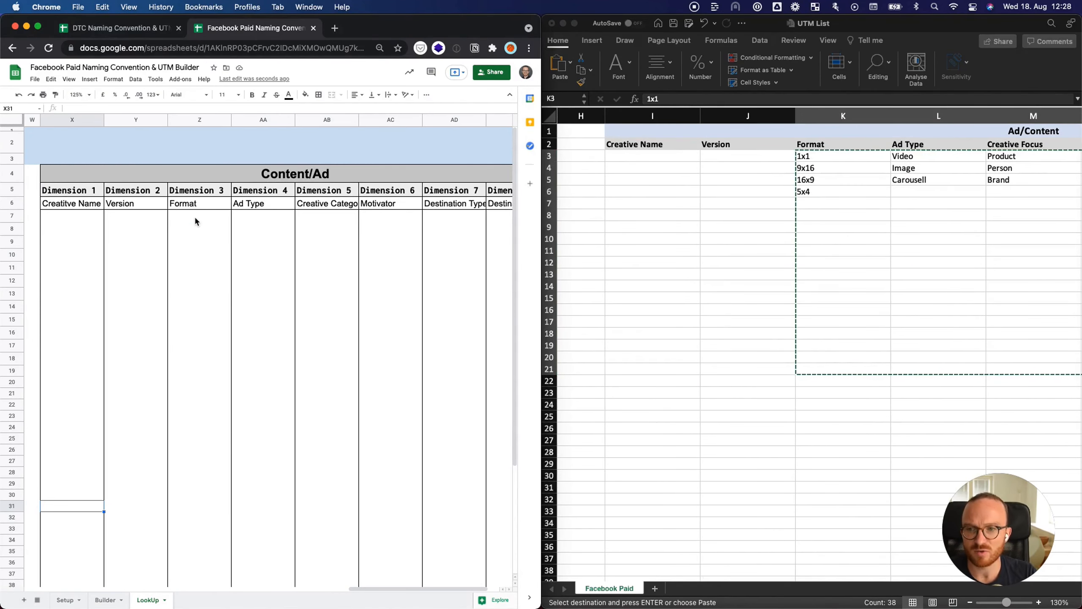
{"action": "left_click", "coordinate": [195, 216]}
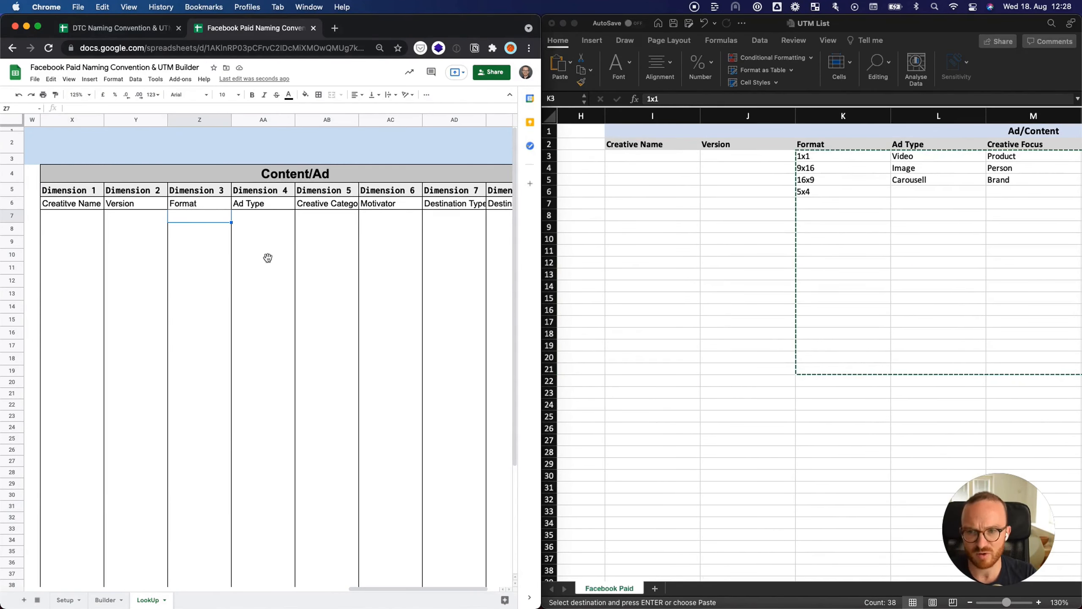
{"action": "key", "text": "super+v"}
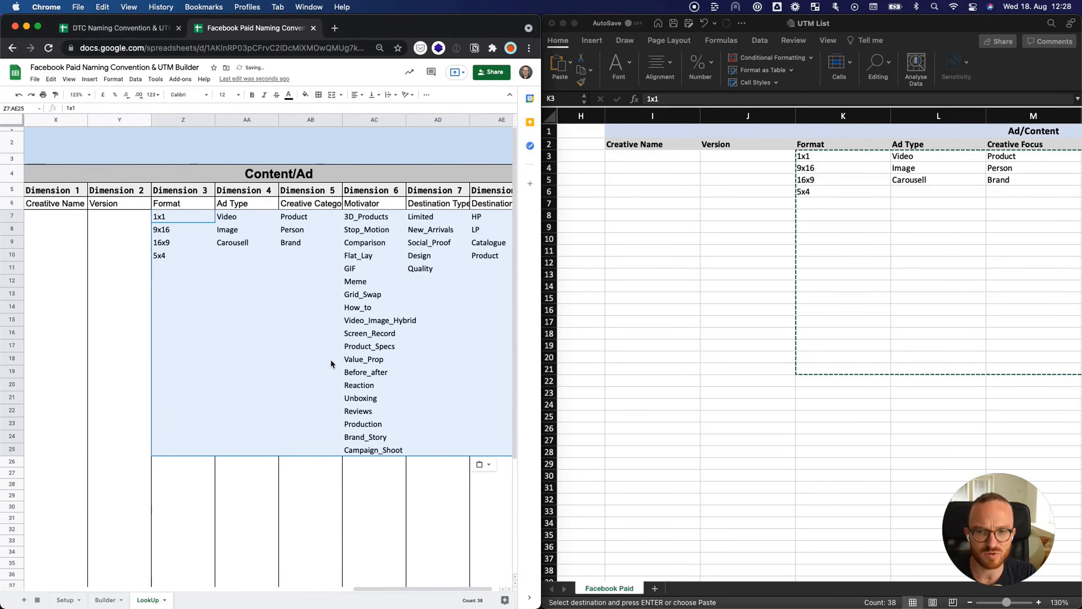
Compare the pasted Content/Ad columns and their dimension headings with the Ad/Content columns in UTM List.
{"action": "scroll", "coordinate": [329, 359], "scroll_direction": "right", "scroll_amount": 3}
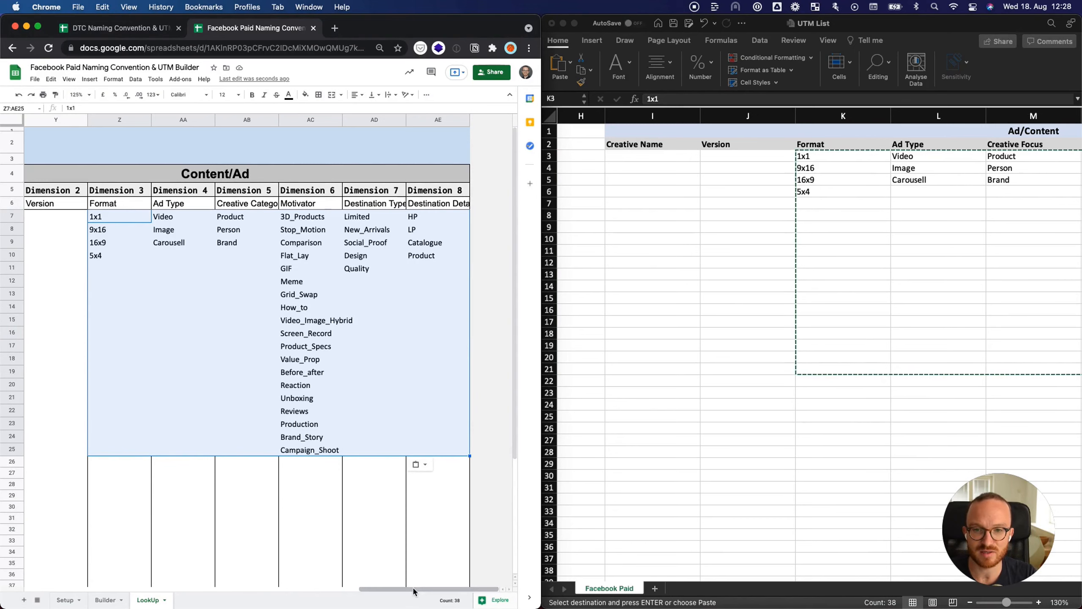
{"action": "left_click", "coordinate": [437, 256]}
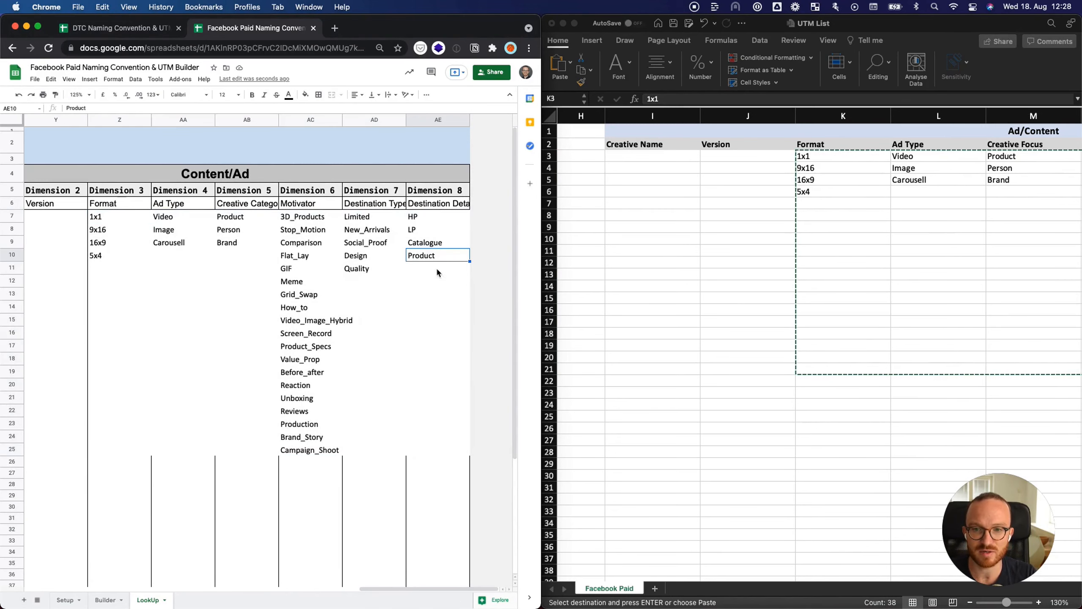
{"action": "left_click", "coordinate": [668, 327]}
{"action": "left_click", "coordinate": [805, 276]}
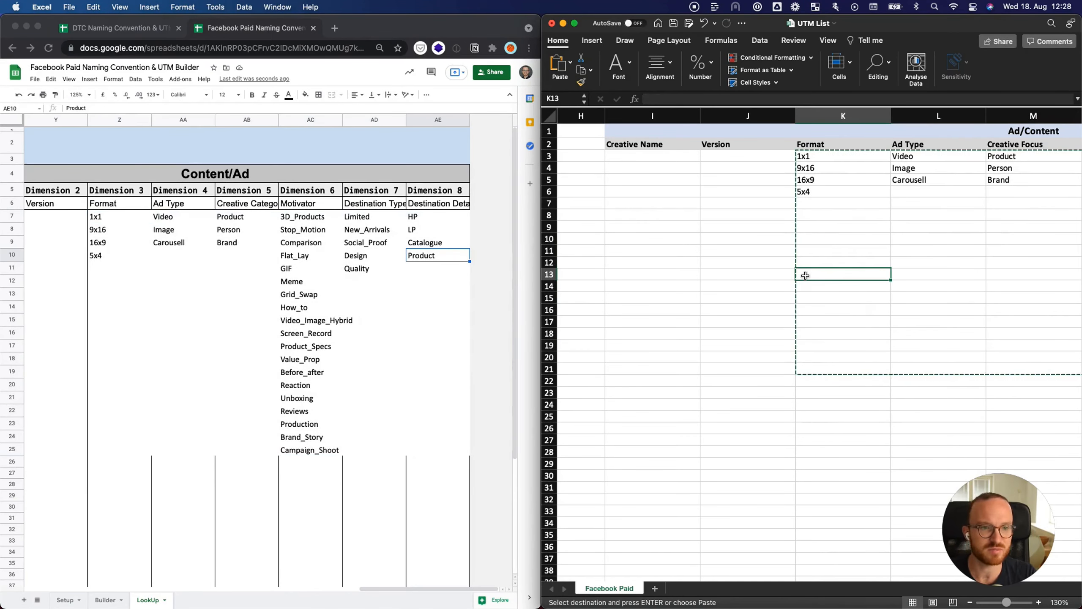
{"action": "key", "text": "Right"}
{"action": "key", "text": "Right"}
{"action": "key", "text": "Right"}
{"action": "key", "text": "Right"}
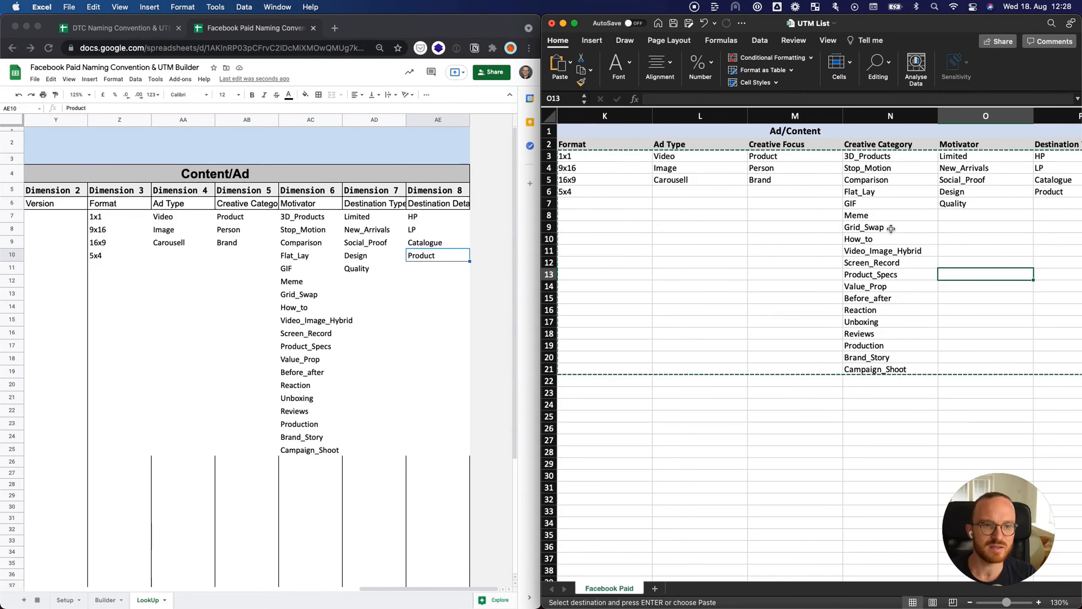
{"action": "key", "text": "Up"}
{"action": "key", "text": "Up"}
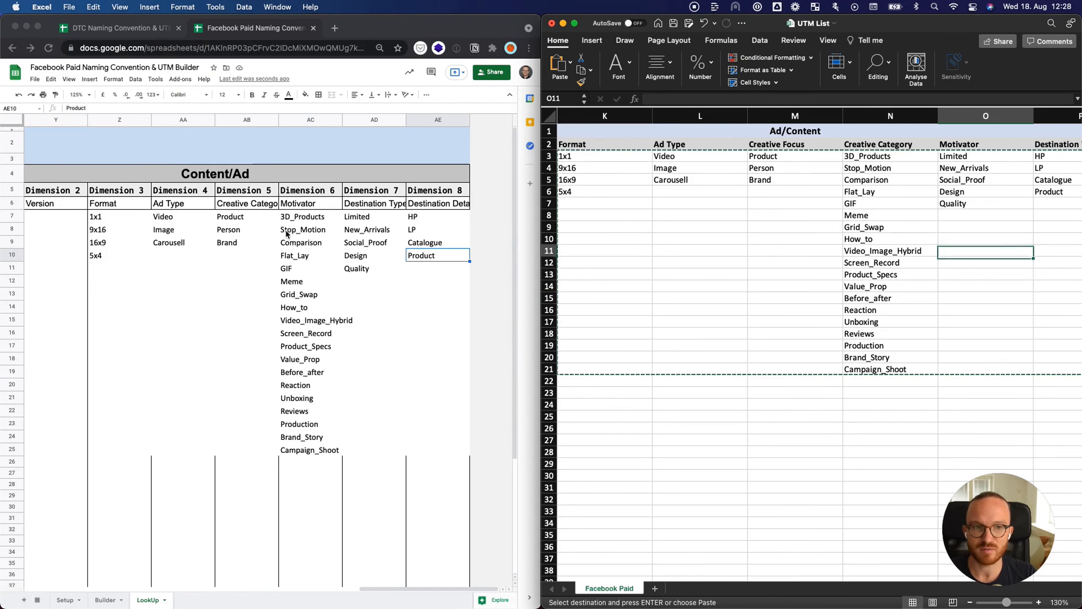
Overwrite Content/Ad dimensions 5 to 7 with UTM List's Creative Category, Motivator and Destination Type values, and clear the values under Destination Detail.
{"action": "left_click", "coordinate": [876, 166]}
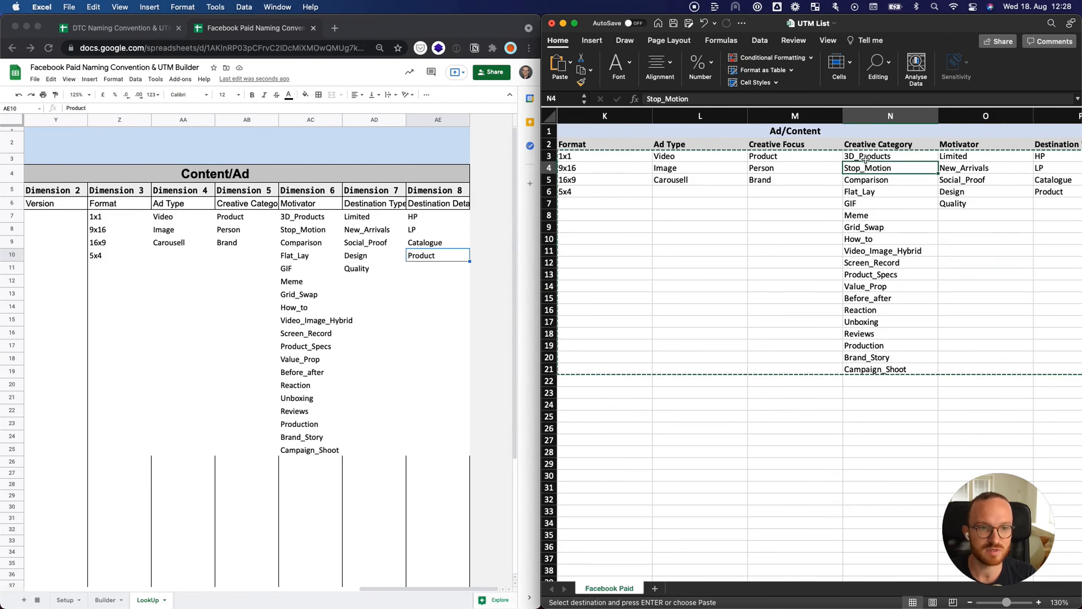
{"action": "key", "text": "Up"}
{"action": "key", "text": "shift+space"}
{"action": "key", "text": "shift+Down"}
{"action": "left_click", "coordinate": [866, 160]}
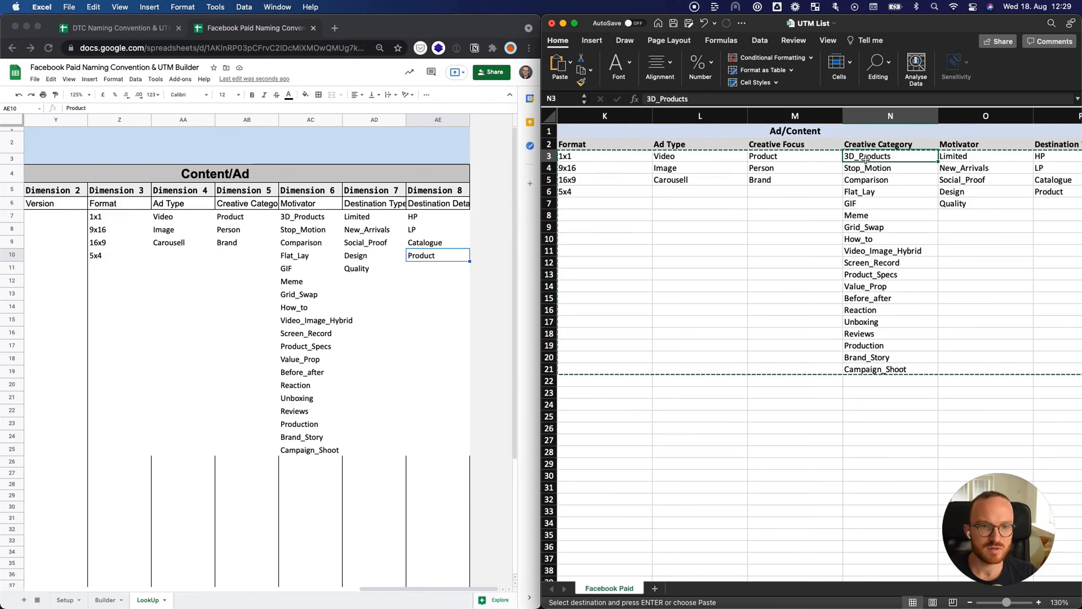
{"action": "key", "text": "Left"}
{"action": "key", "text": "Right"}
{"action": "key", "text": "ctrl+shift+Down"}
{"action": "key", "text": "shift+Right"}
{"action": "key", "text": "shift+Right"}
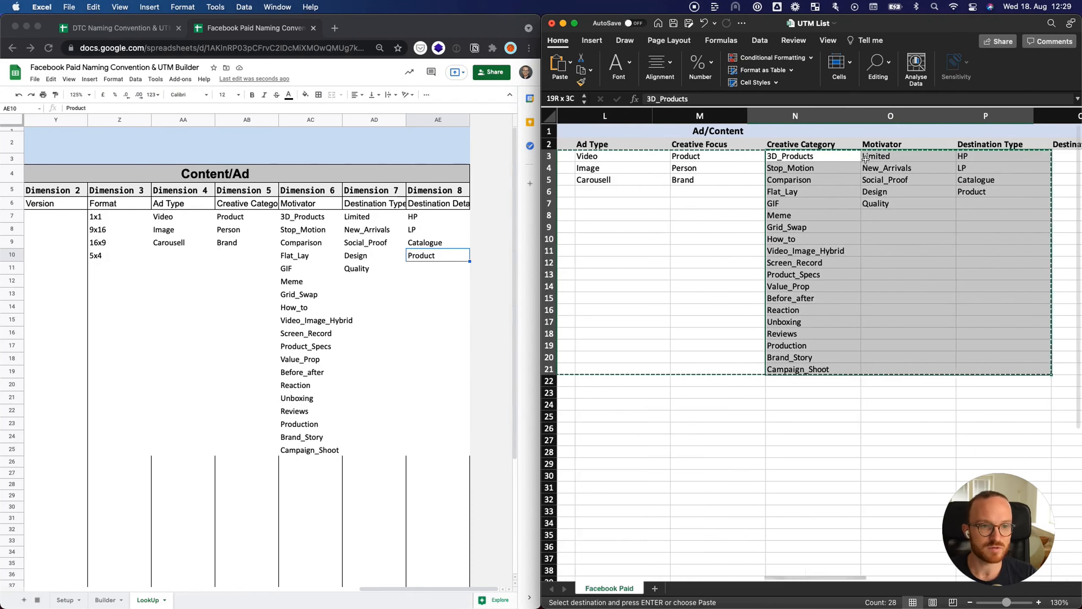
{"action": "left_click", "coordinate": [232, 221]}
{"action": "left_click", "coordinate": [233, 219]}
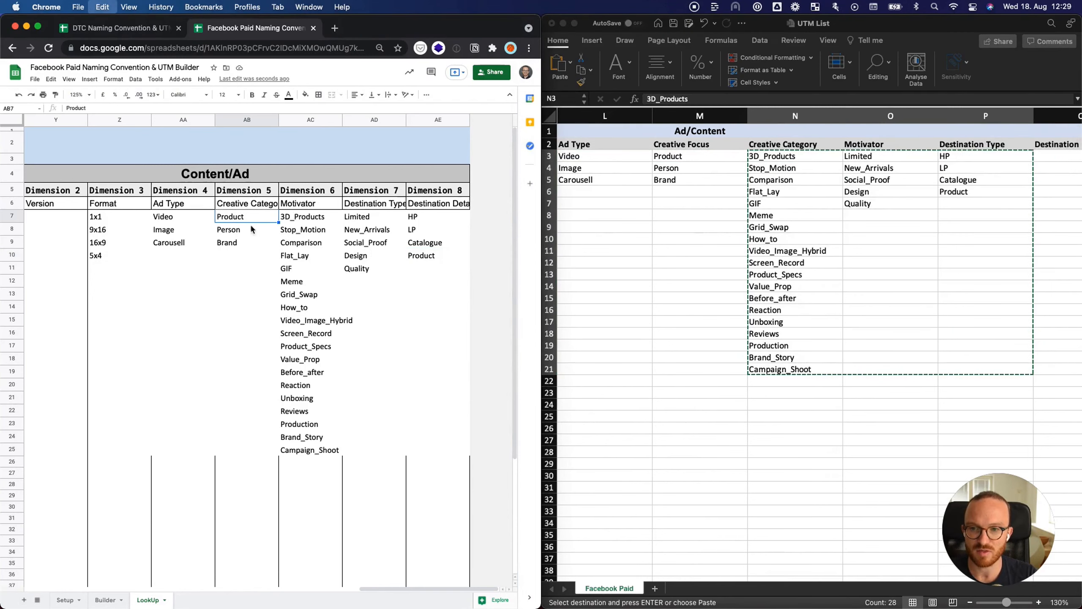
{"action": "key", "text": "super+v"}
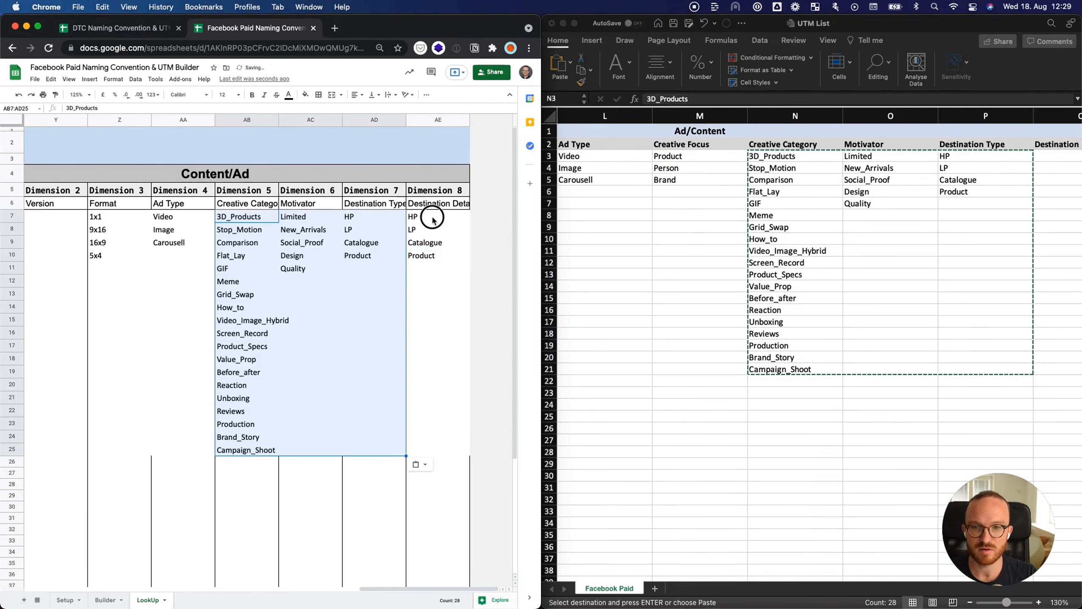
{"action": "left_click_drag", "start_coordinate": [433, 219], "coordinate": [426, 267]}
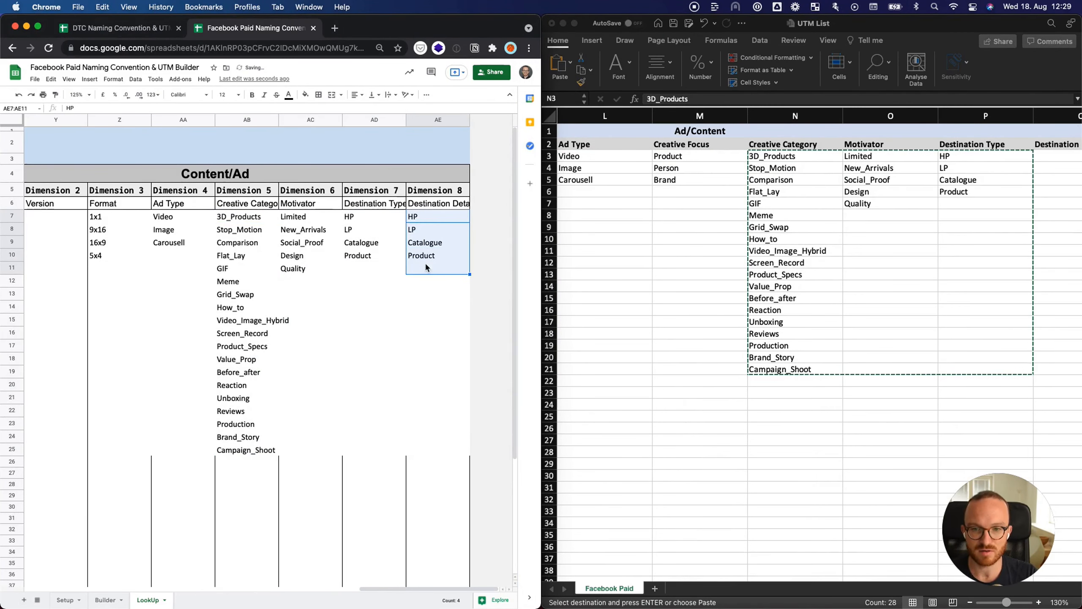
{"action": "left_click", "coordinate": [313, 423]}
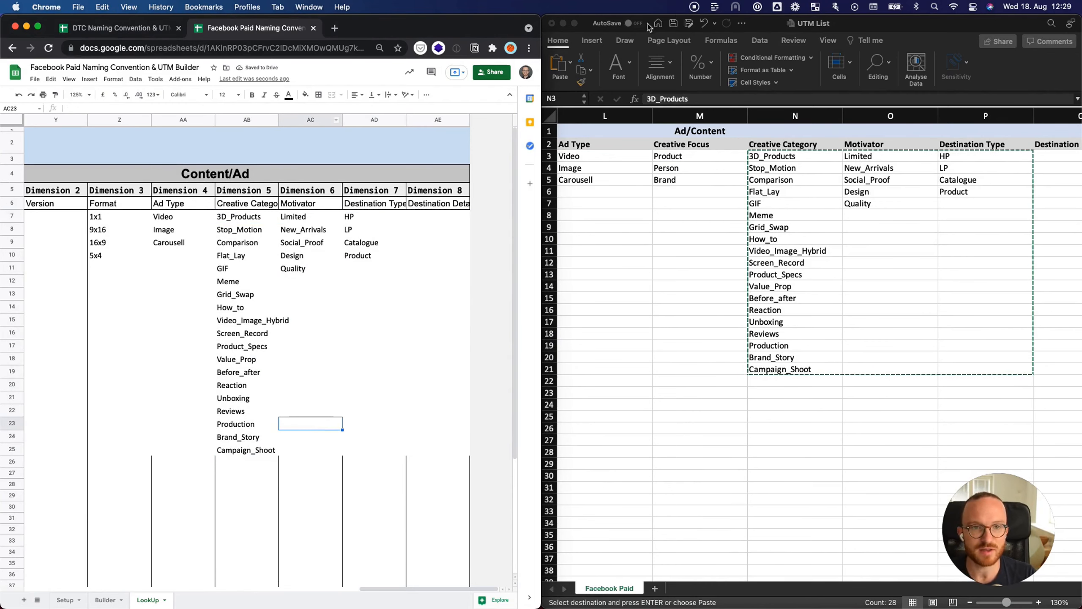
Put away the UTM List window and widen the browser window across the full screen.
{"action": "left_click", "coordinate": [551, 22]}
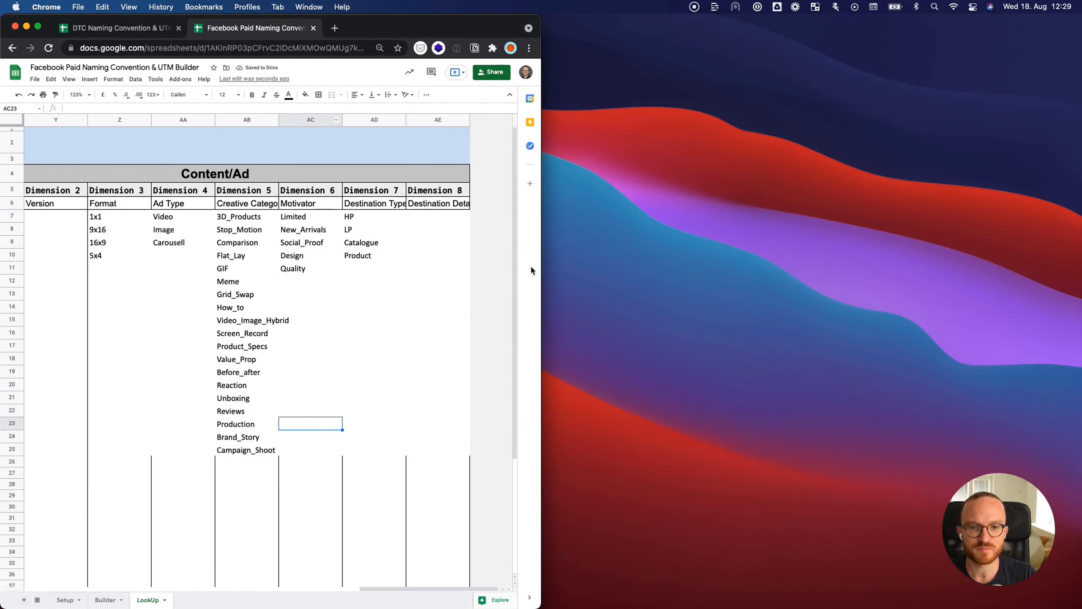
{"action": "left_click_drag", "start_coordinate": [542, 268], "coordinate": [1076, 305]}
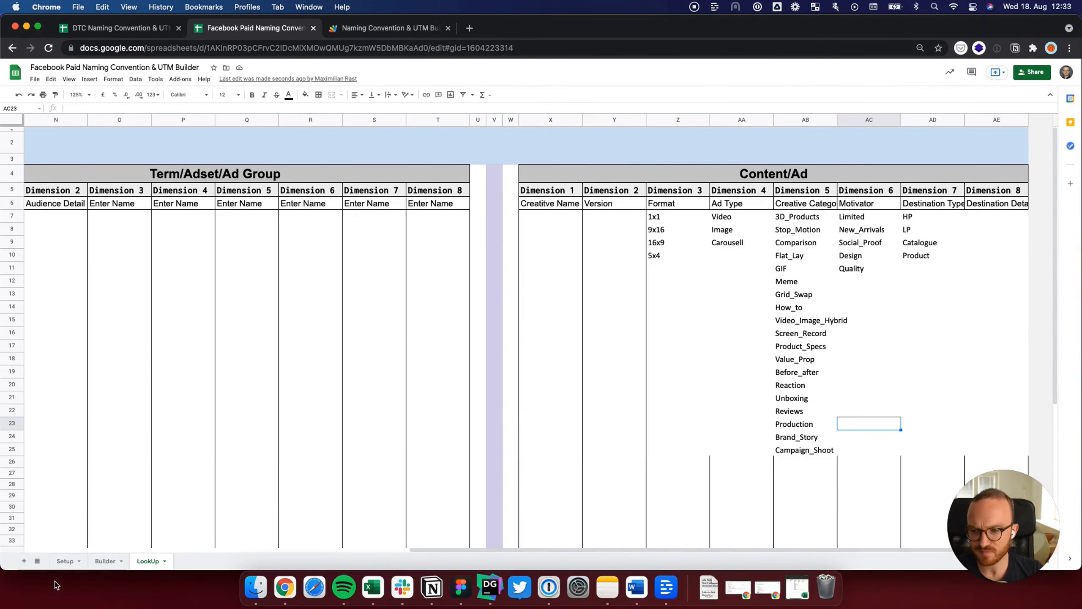
Run Update Template again from the Setup sheet and open the Builder sheet.
{"action": "left_click", "coordinate": [65, 562]}
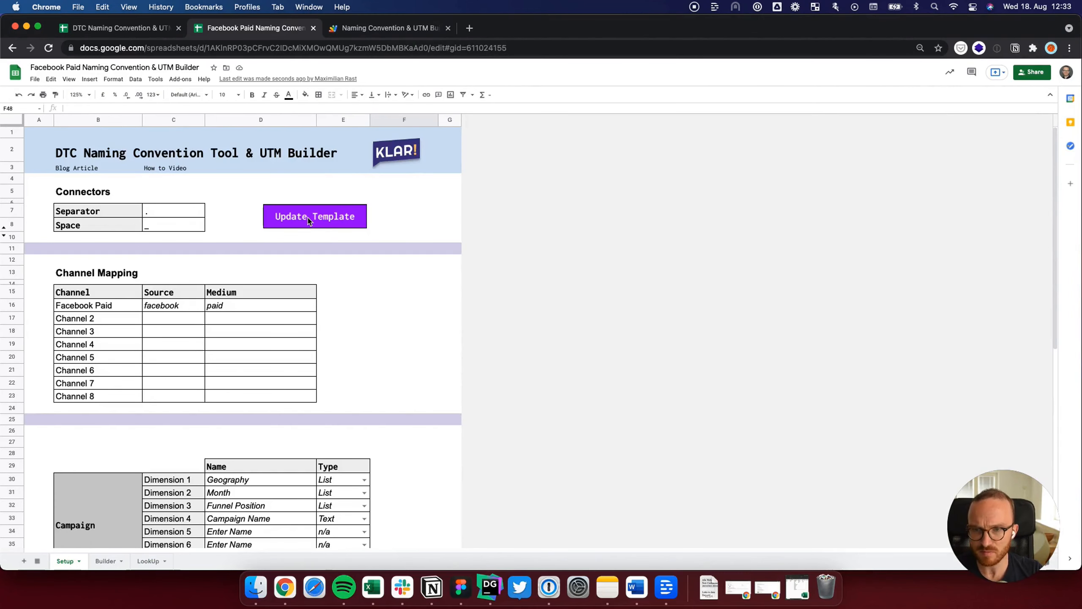
{"action": "left_click", "coordinate": [309, 218]}
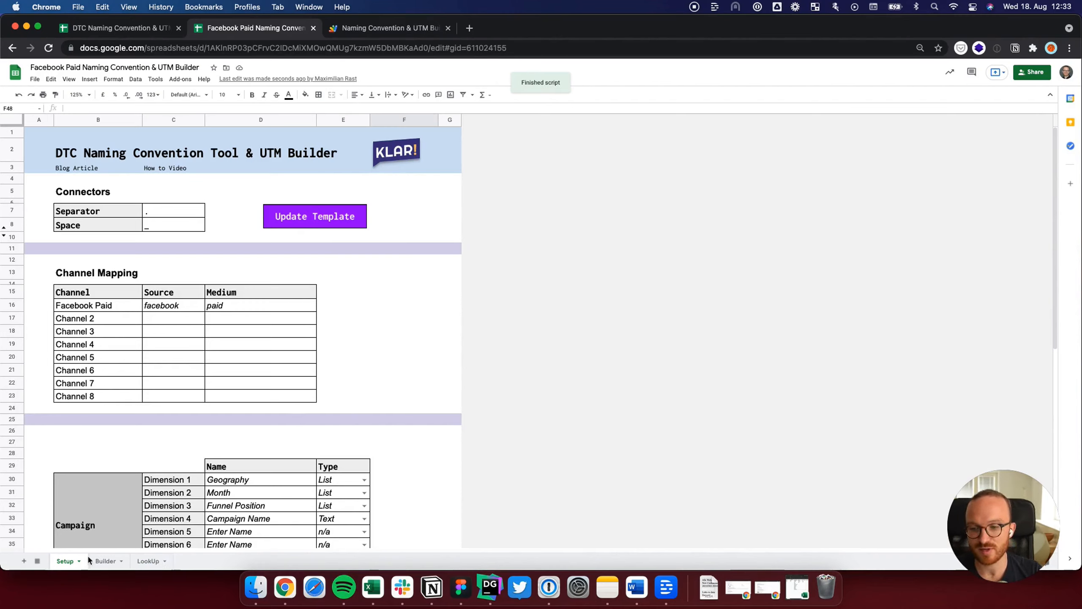
{"action": "left_click", "coordinate": [105, 560]}
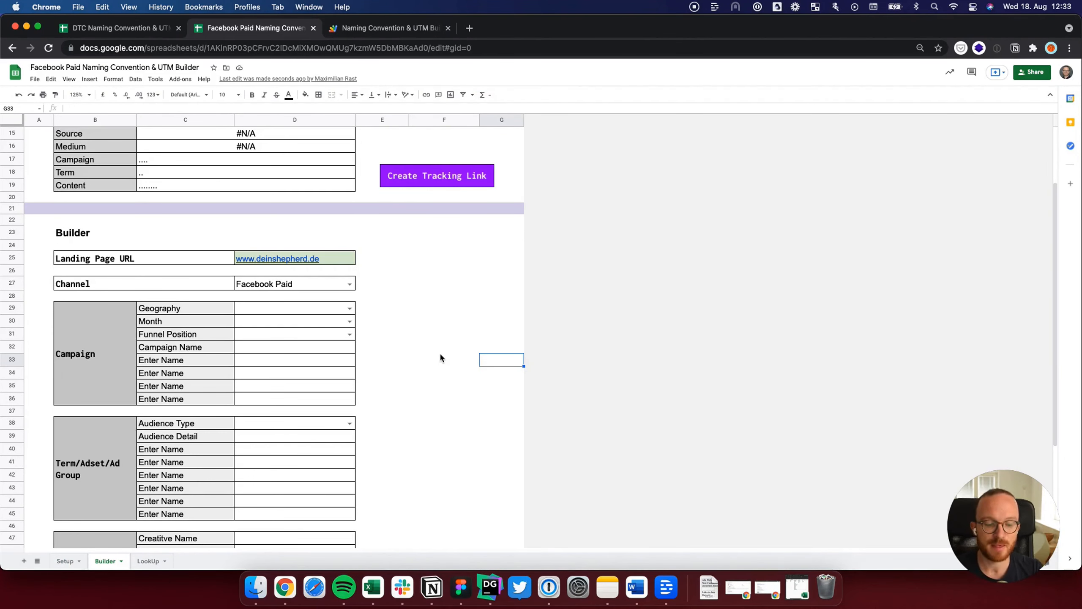
Choose Facebook Paid as the Channel in the Builder section.
{"action": "scroll", "coordinate": [471, 338], "scroll_direction": "up", "scroll_amount": 3}
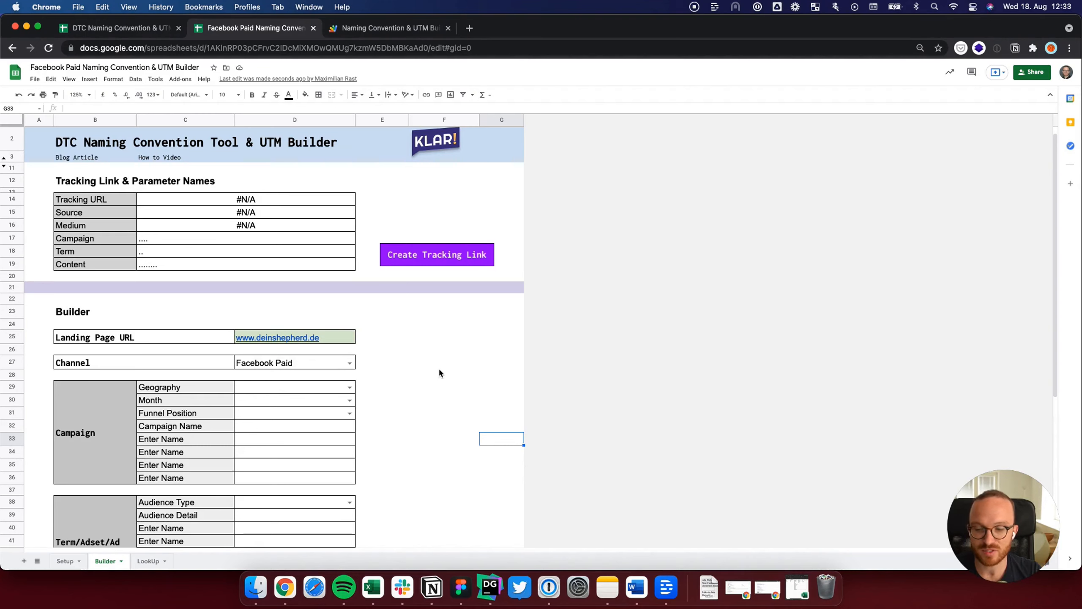
{"action": "left_click", "coordinate": [521, 372]}
{"action": "scroll", "coordinate": [490, 371], "scroll_direction": "down", "scroll_amount": 2}
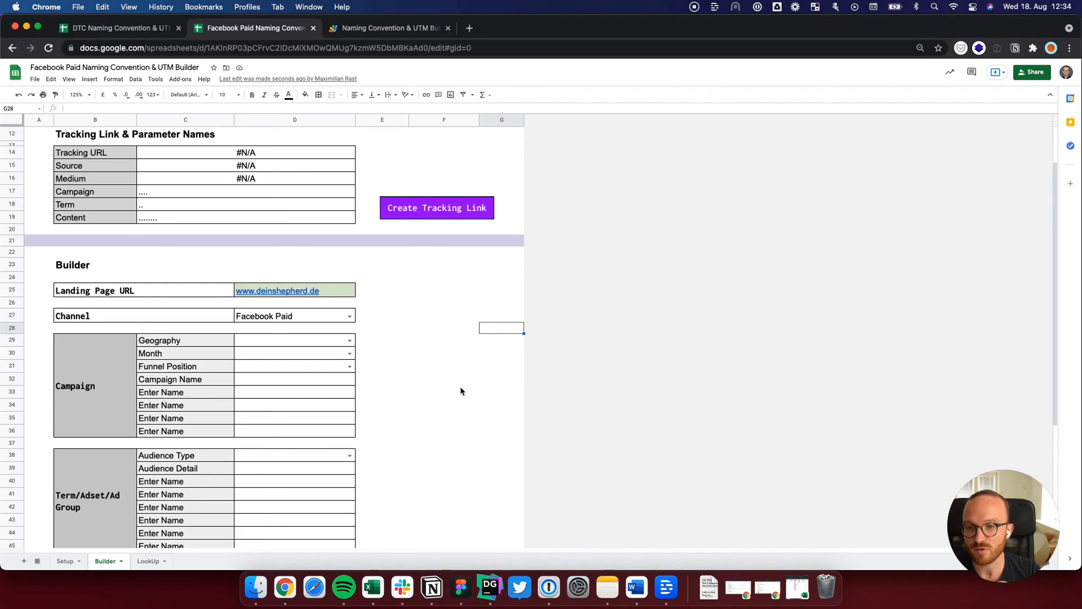
{"action": "left_click", "coordinate": [476, 379]}
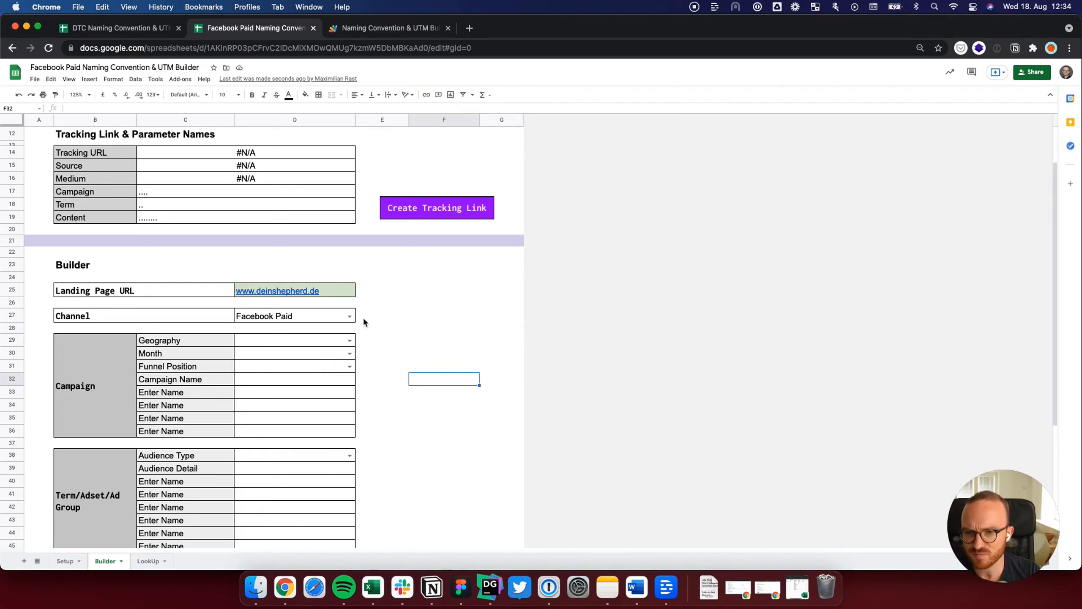
{"action": "left_click", "coordinate": [349, 317]}
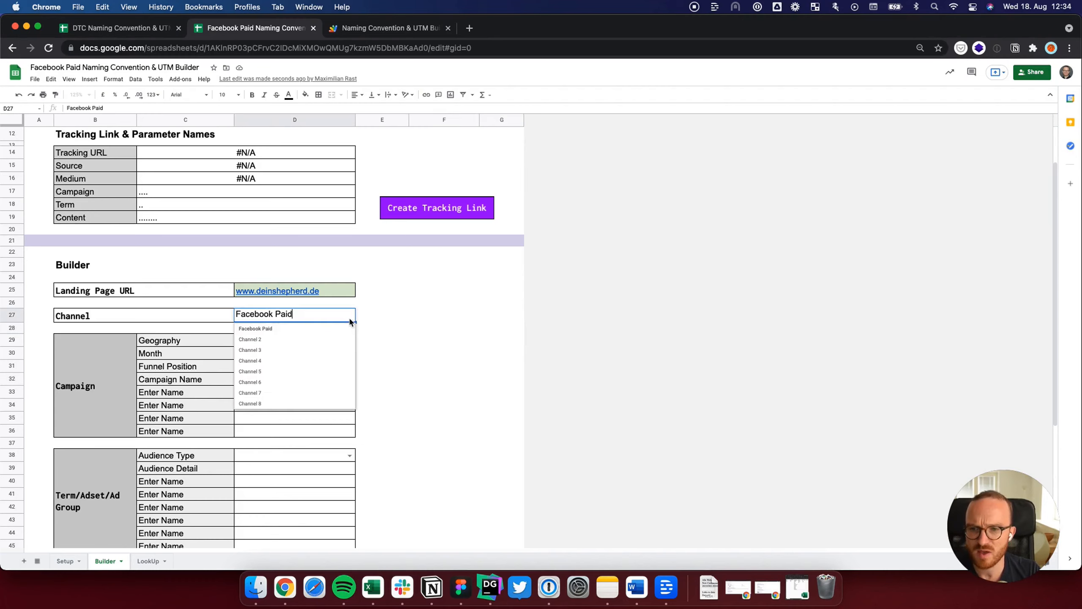
{"action": "left_click", "coordinate": [314, 328]}
{"action": "left_click", "coordinate": [441, 341]}
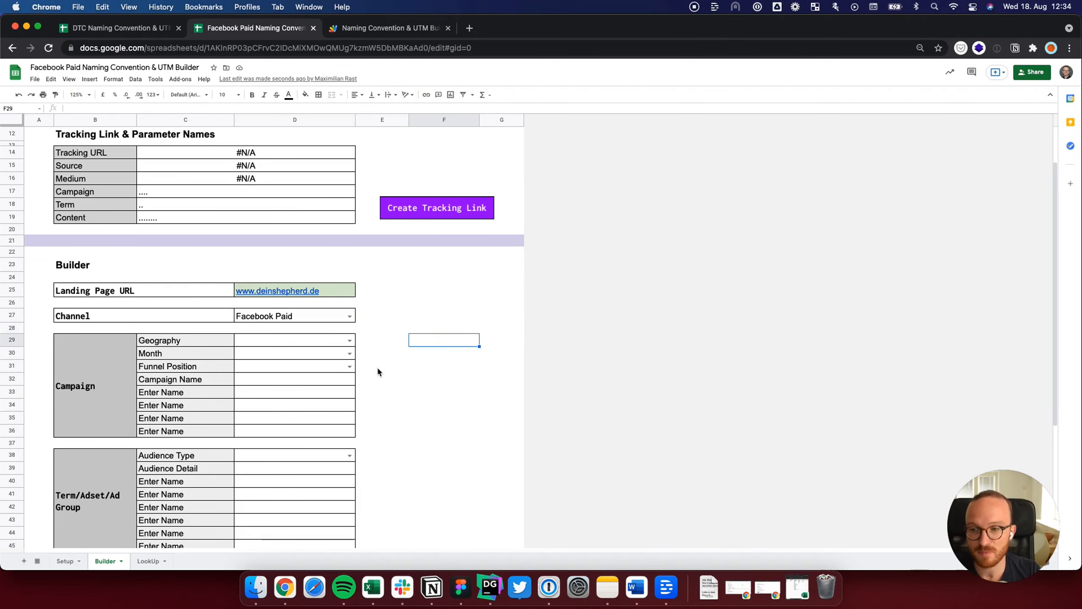
Set the Campaign section's Geography to DE and its Month to 202108.
{"action": "scroll", "coordinate": [180, 358], "scroll_direction": "down", "scroll_amount": 2}
{"action": "scroll", "coordinate": [222, 364], "scroll_direction": "down", "scroll_amount": 2}
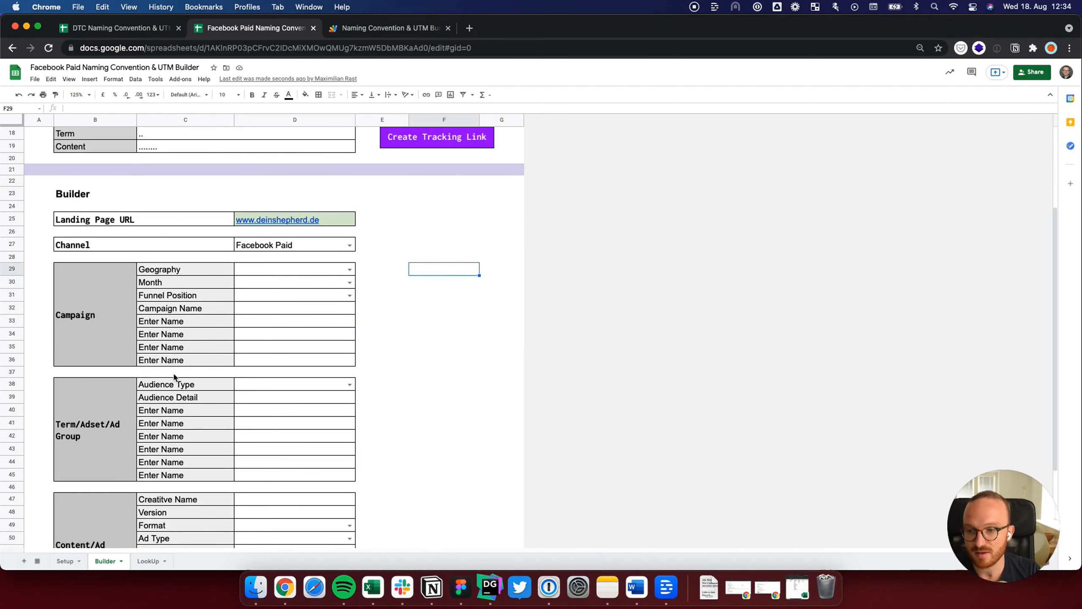
{"action": "scroll", "coordinate": [175, 365], "scroll_direction": "down", "scroll_amount": 3}
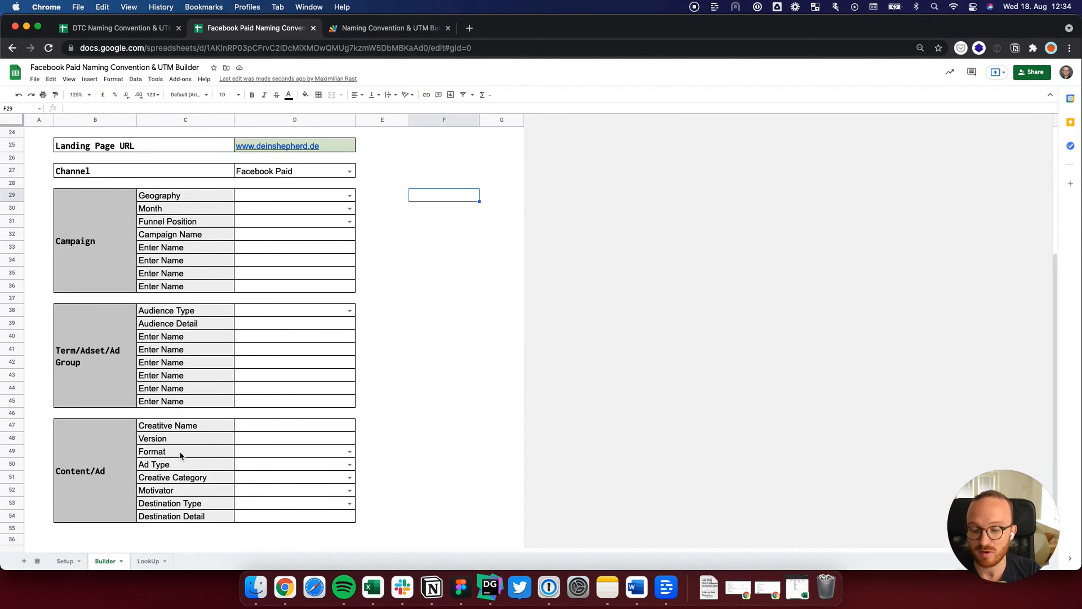
{"action": "scroll", "coordinate": [183, 444], "scroll_direction": "up", "scroll_amount": 4}
{"action": "scroll", "coordinate": [186, 444], "scroll_direction": "up", "scroll_amount": 2}
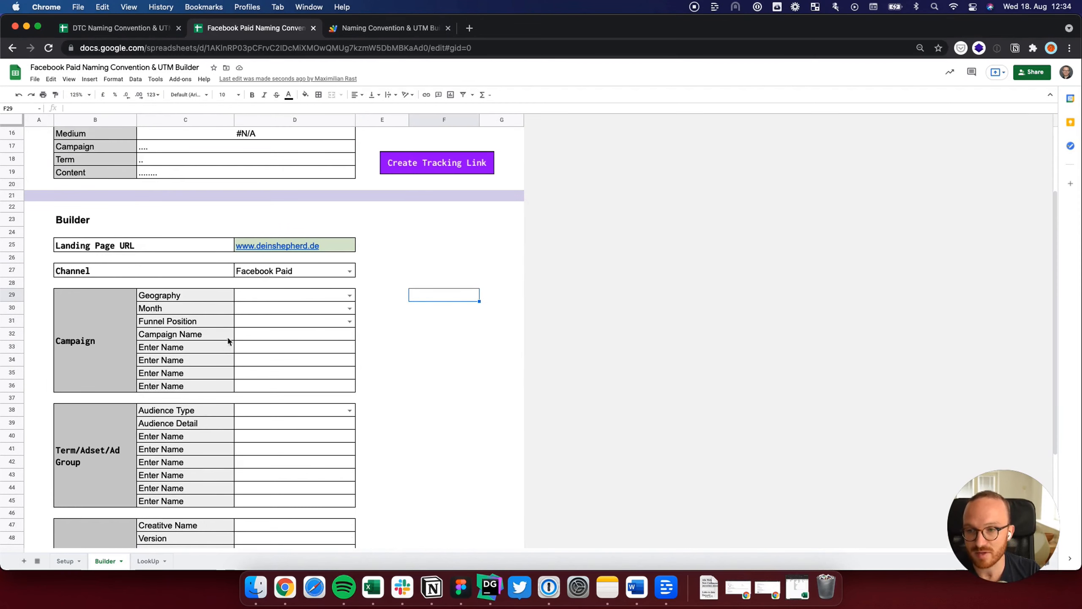
{"action": "left_click", "coordinate": [351, 295]}
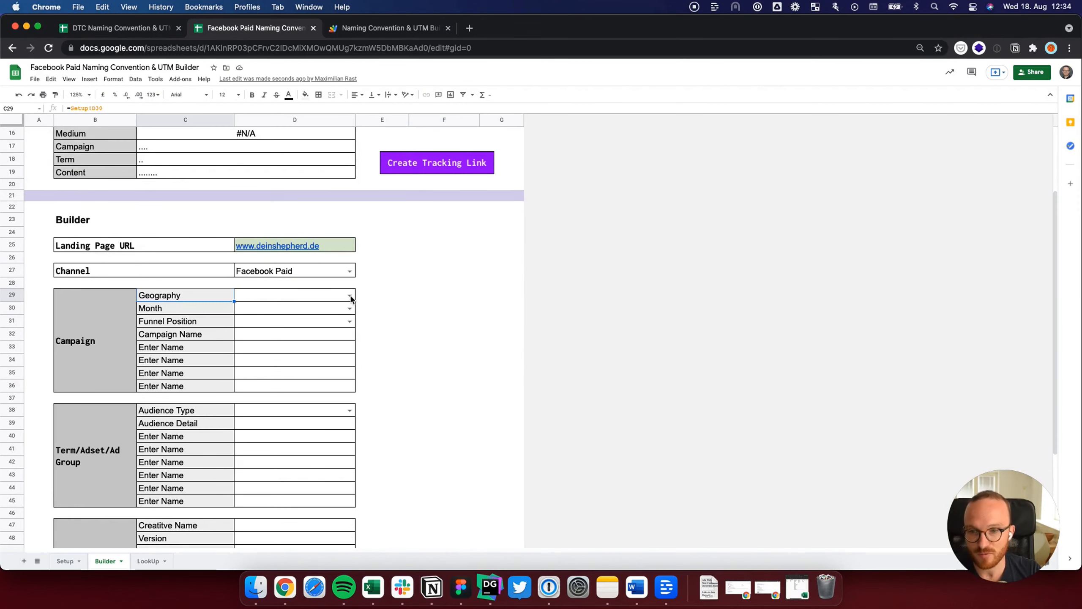
{"action": "left_click", "coordinate": [349, 295]}
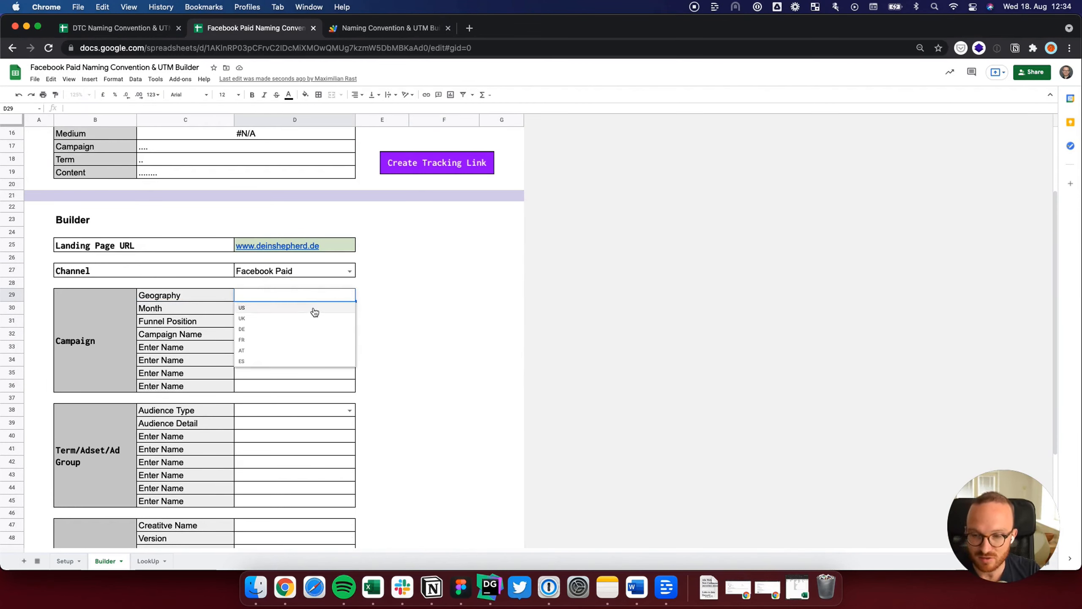
{"action": "left_click", "coordinate": [291, 329]}
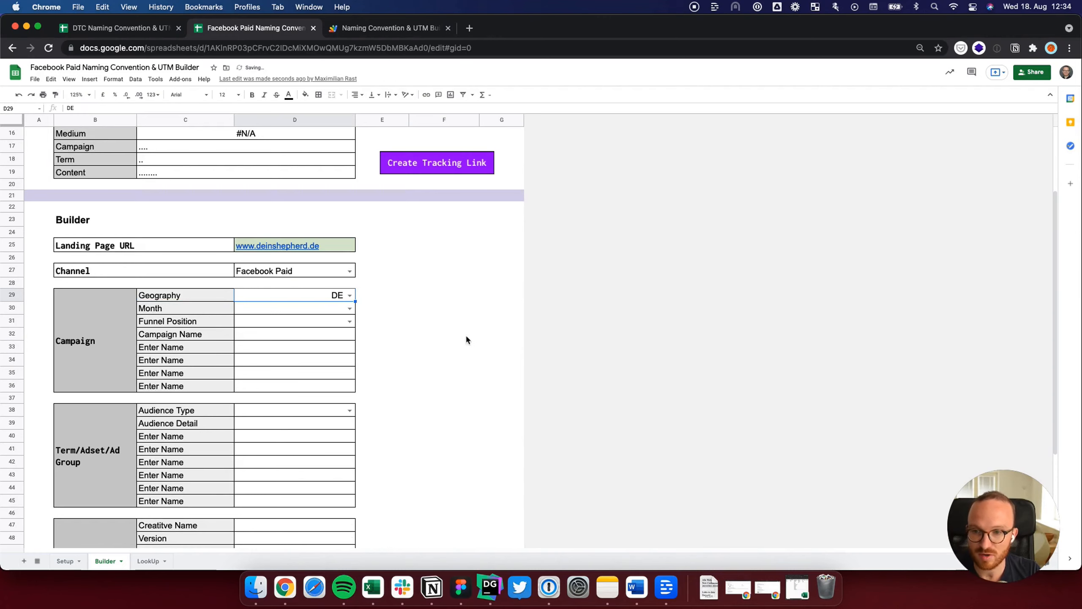
{"action": "left_click", "coordinate": [349, 308]}
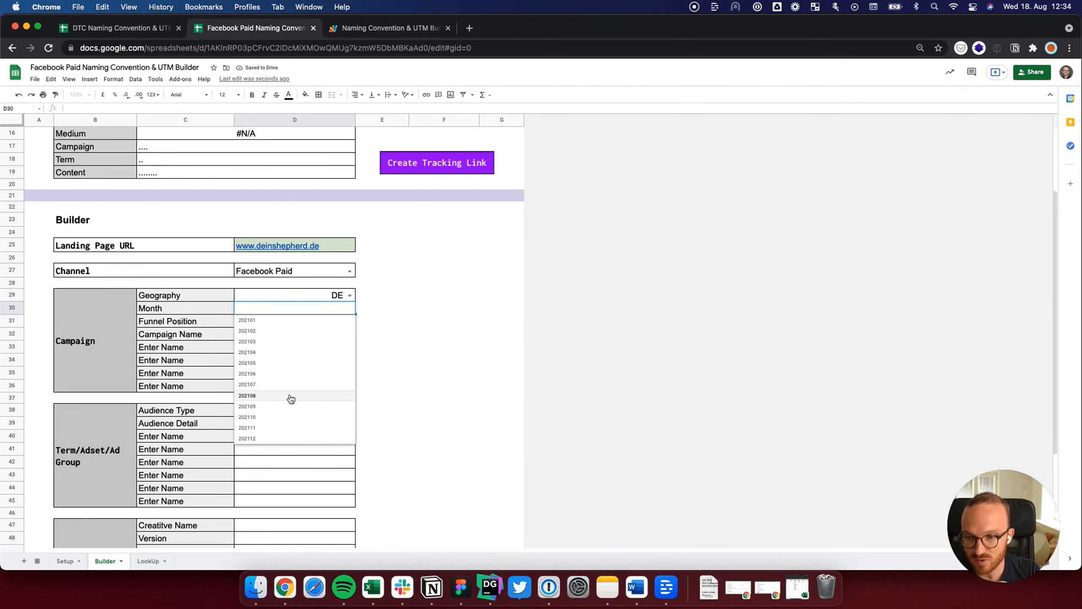
{"action": "left_click", "coordinate": [292, 396]}
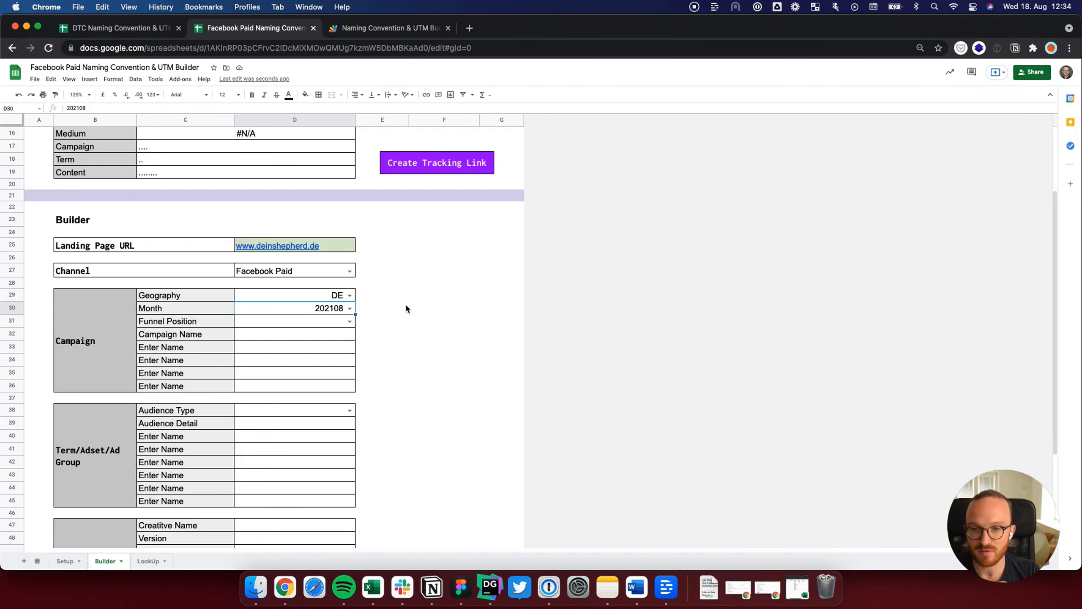
Set the campaign's Funnel Position to Prospecting and enter Always_On as the Campaign Name.
{"action": "left_click", "coordinate": [350, 321]}
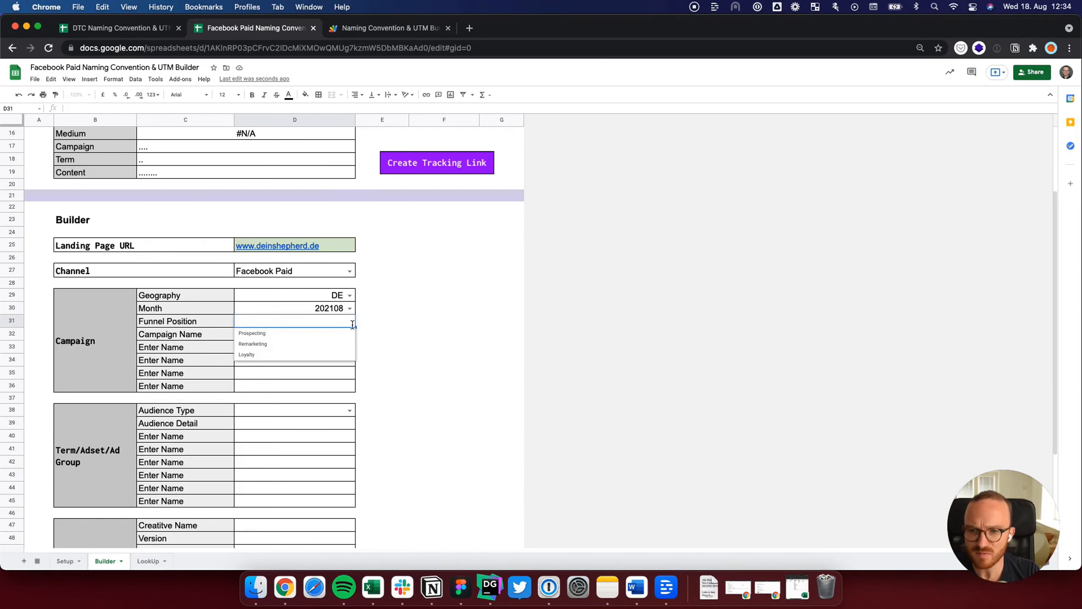
{"action": "left_click", "coordinate": [296, 335]}
{"action": "left_click", "coordinate": [315, 338]}
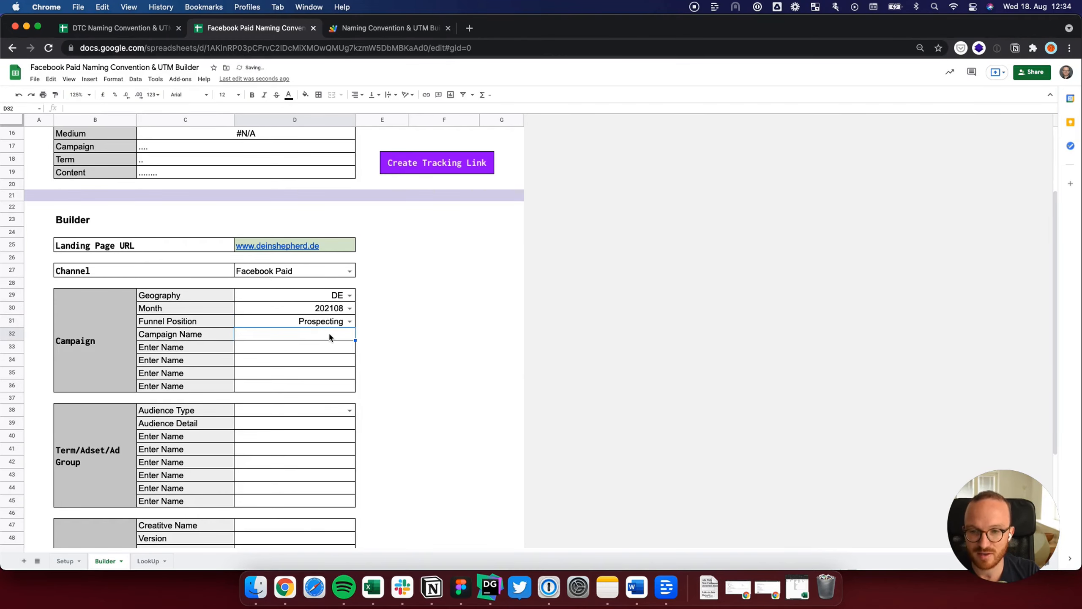
{"action": "type", "text": "Alwa"}
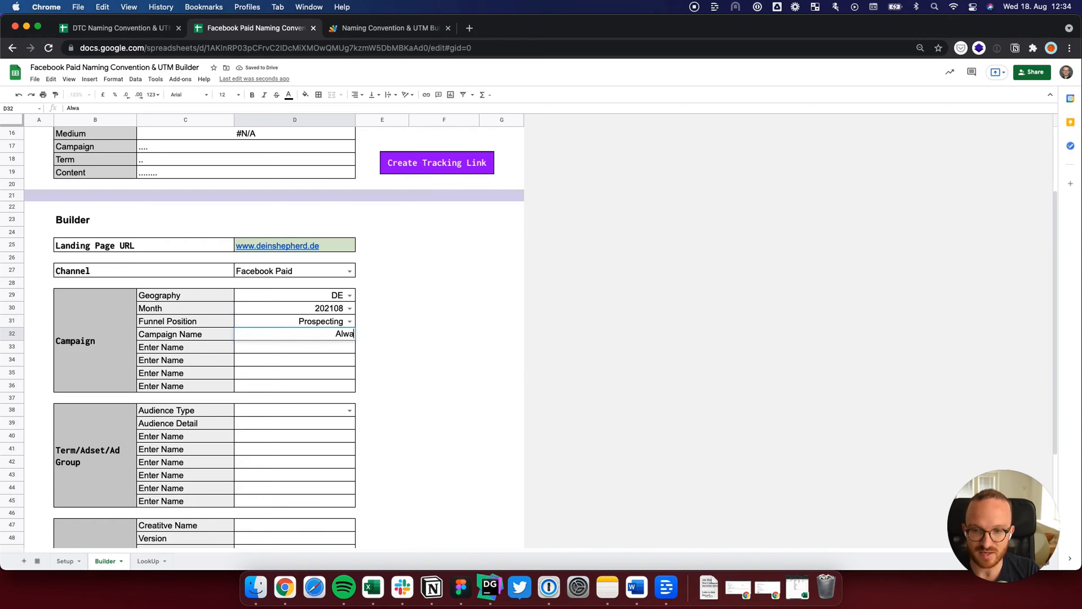
{"action": "type", "text": "ys_On"}
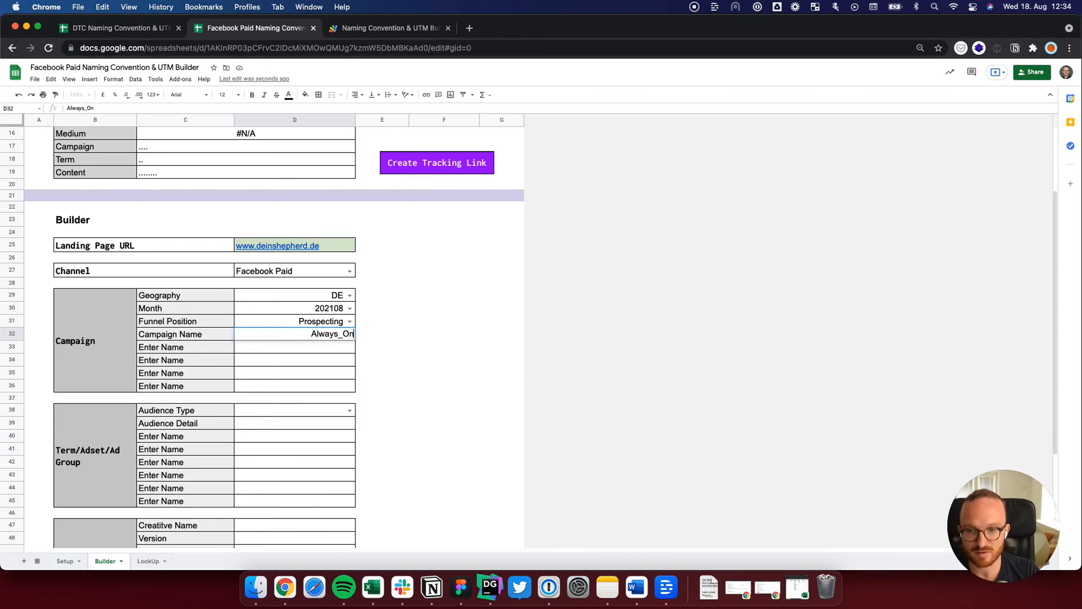
{"action": "key", "text": "Return"}
Set the Audience Type to Broad and the Audience Detail to All in the Term/Adset/Ad Group section.
{"action": "left_click", "coordinate": [350, 409]}
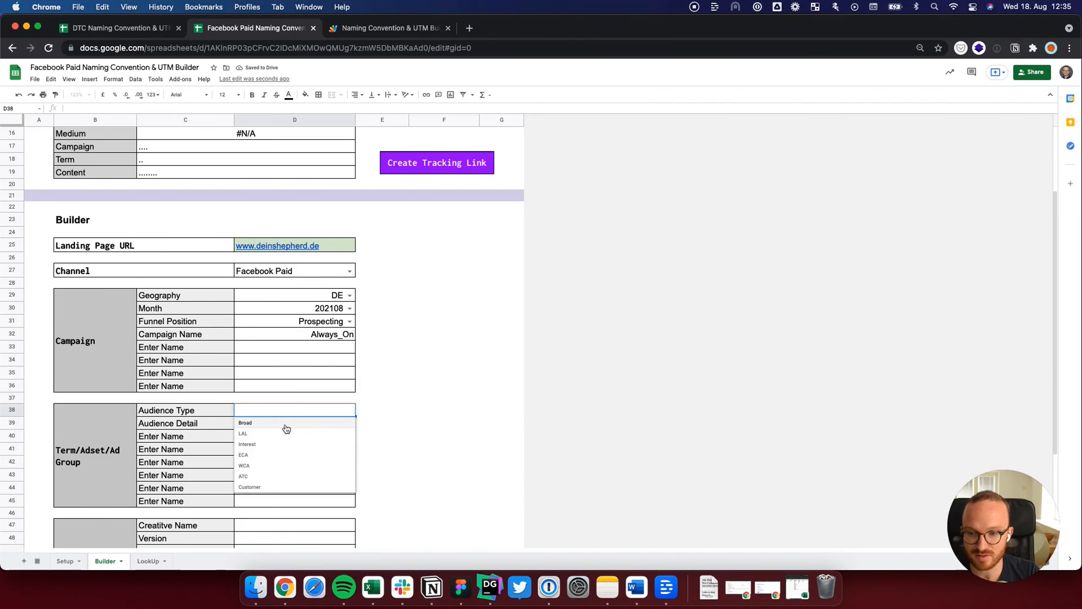
{"action": "left_click", "coordinate": [286, 428]}
{"action": "left_click", "coordinate": [316, 423]}
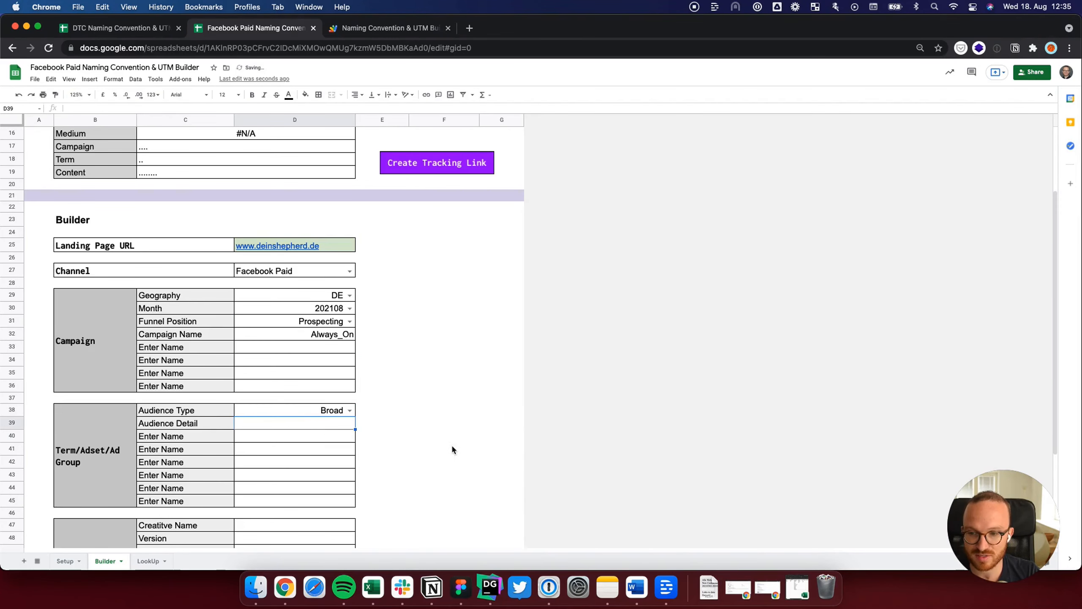
{"action": "type", "text": "All"}
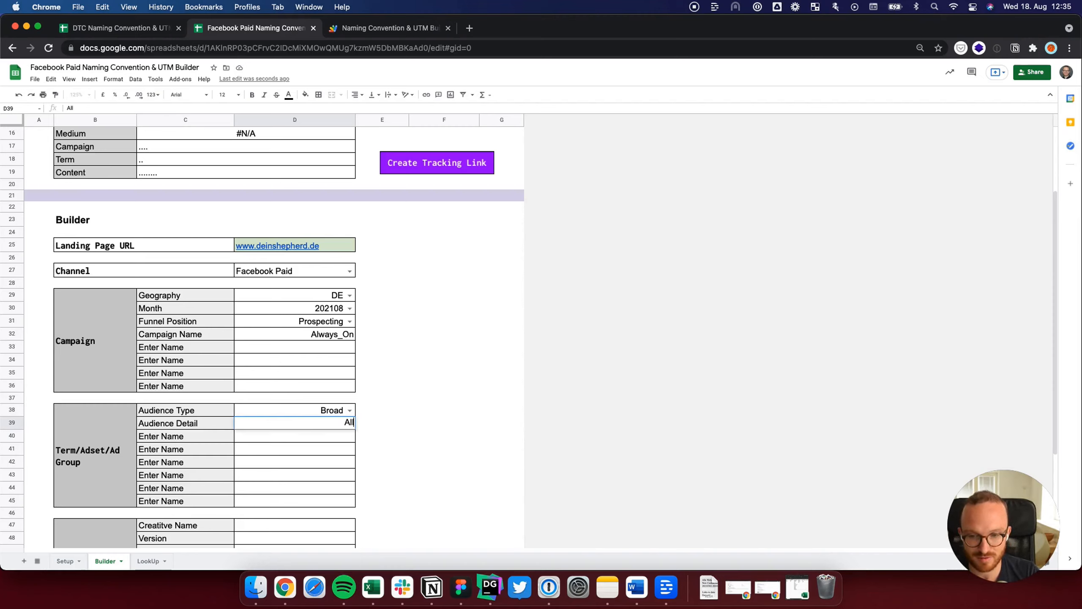
{"action": "key", "text": "Return"}
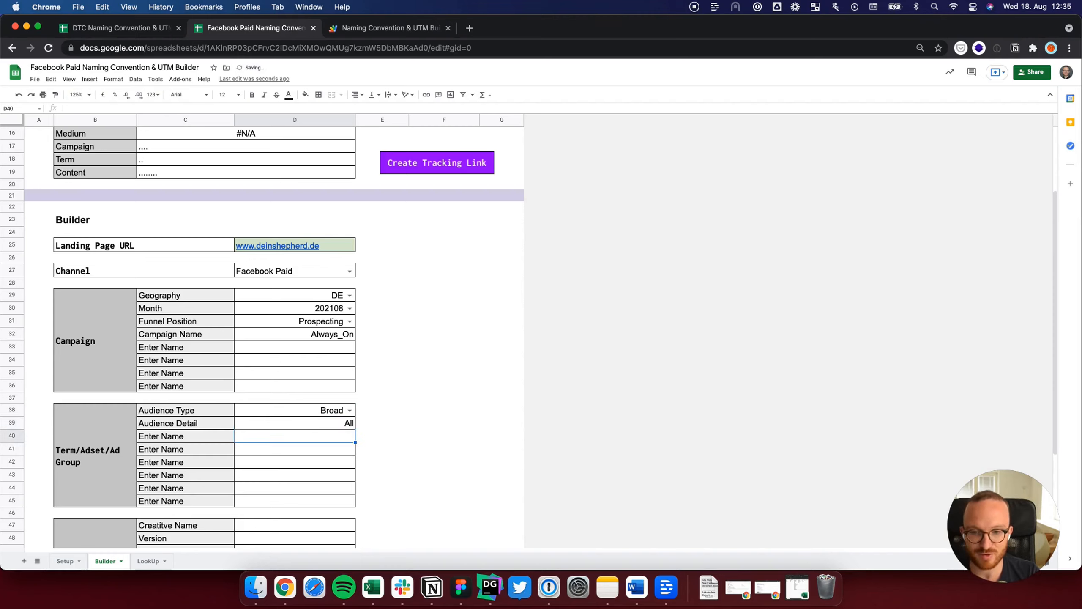
Change the Audience Type to LAL and the Audience Detail to Customer_10%.
{"action": "left_click", "coordinate": [349, 411]}
{"action": "left_click", "coordinate": [343, 432]}
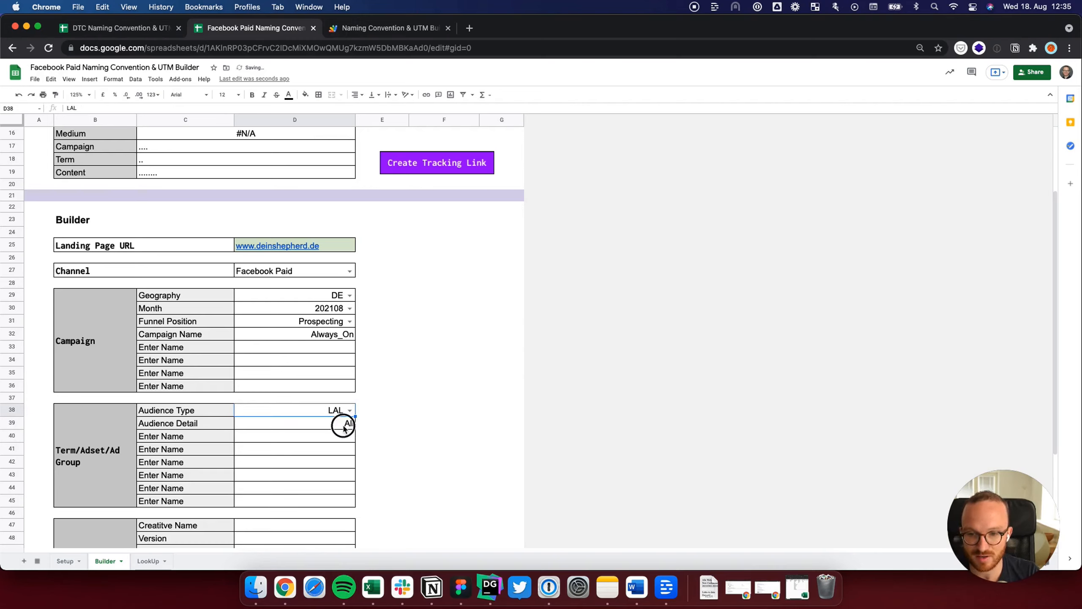
{"action": "left_click", "coordinate": [343, 428]}
{"action": "type", "text": "Customer_10%"}
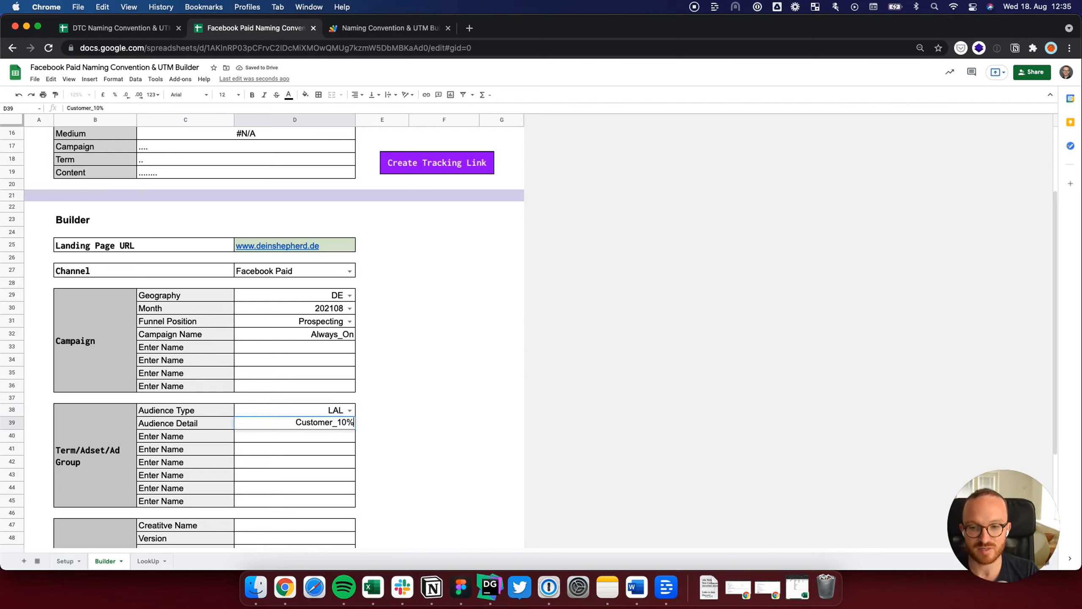
{"action": "key", "text": "Return"}
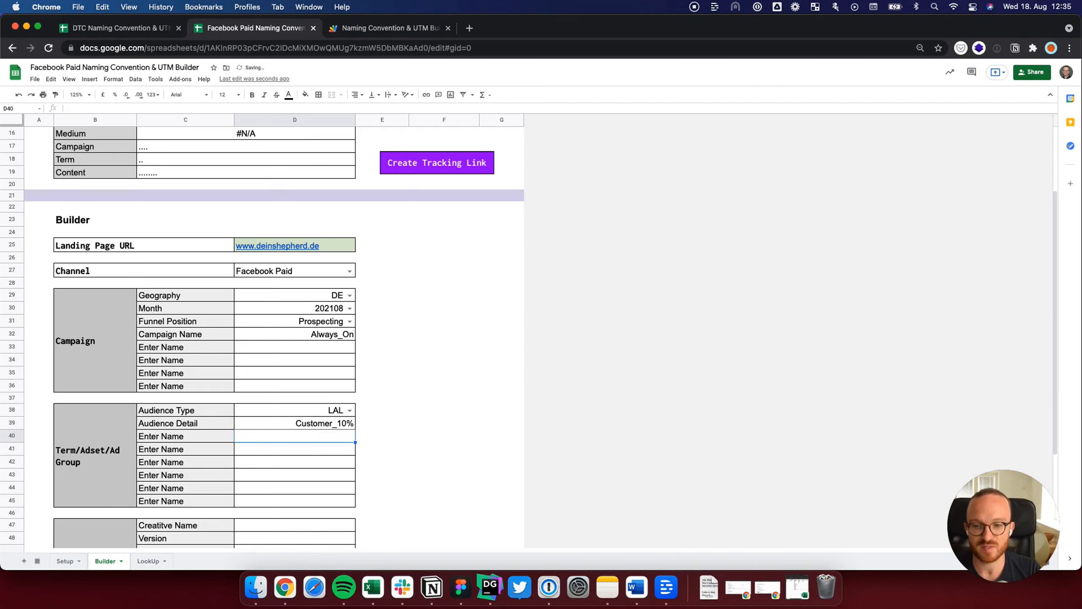
{"action": "key", "text": "Up"}
{"action": "key", "text": "Up"}
{"action": "key", "text": "Down"}
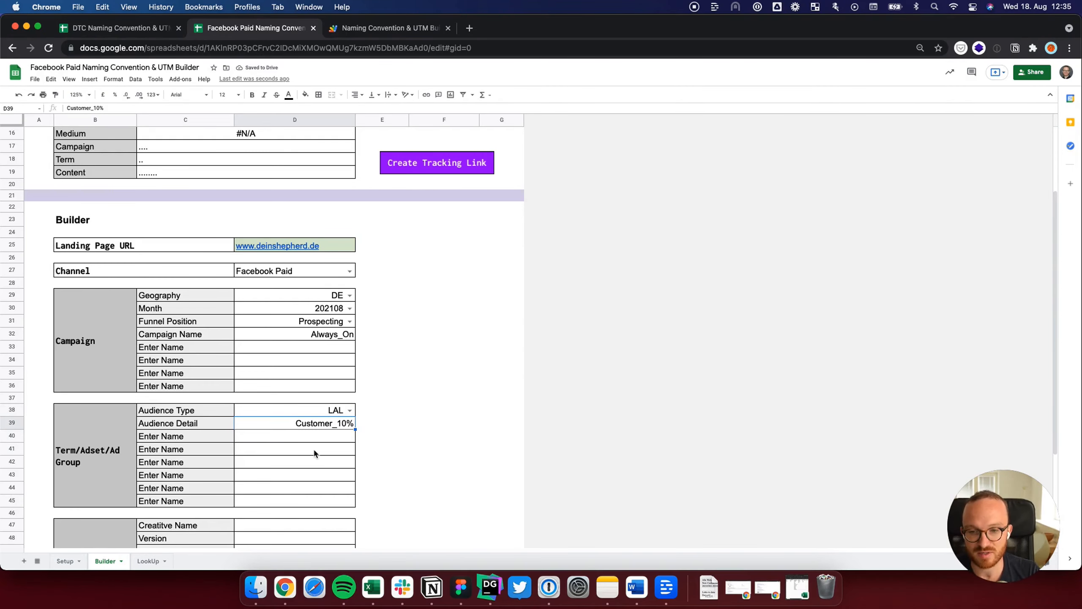
Enter Fancy_Dress_Party as the creative name and 2 as the Version in the Content/Ad section.
{"action": "scroll", "coordinate": [314, 452], "scroll_direction": "down", "scroll_amount": 5}
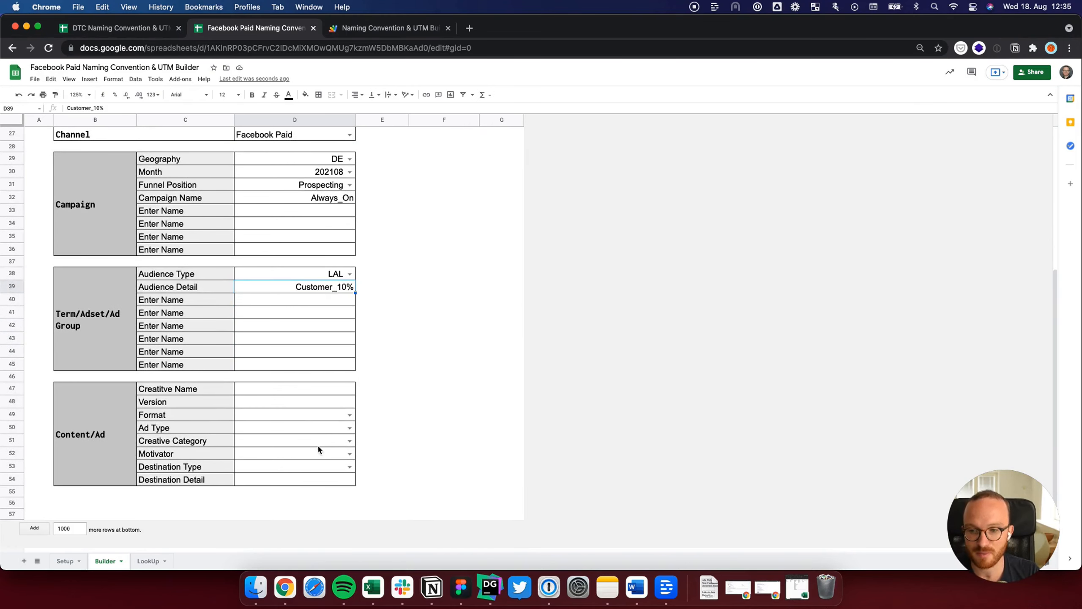
{"action": "left_click", "coordinate": [299, 388]}
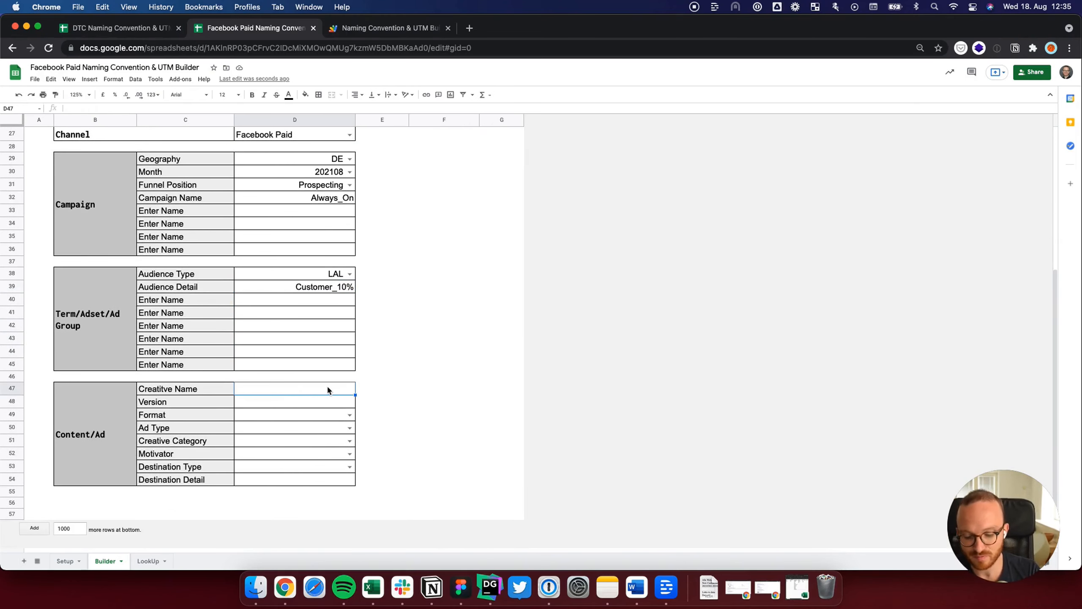
{"action": "type", "text": "Fancy_Des"}
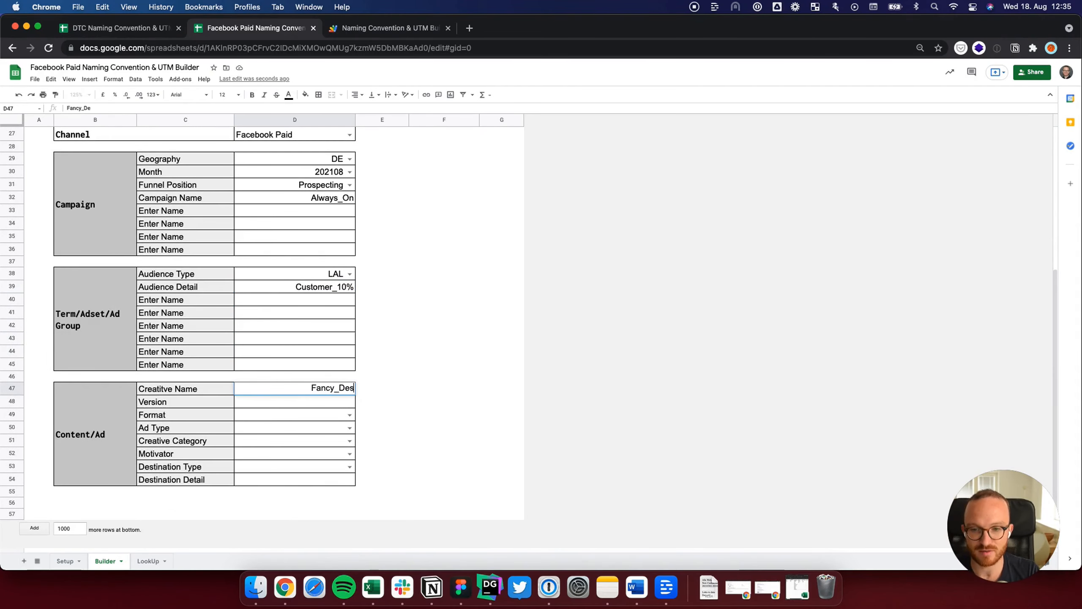
{"action": "key", "text": "BackSpace"}
{"action": "type", "text": "ress_pa"}
{"action": "key", "text": "BackSpace"}
{"action": "key", "text": "BackSpace"}
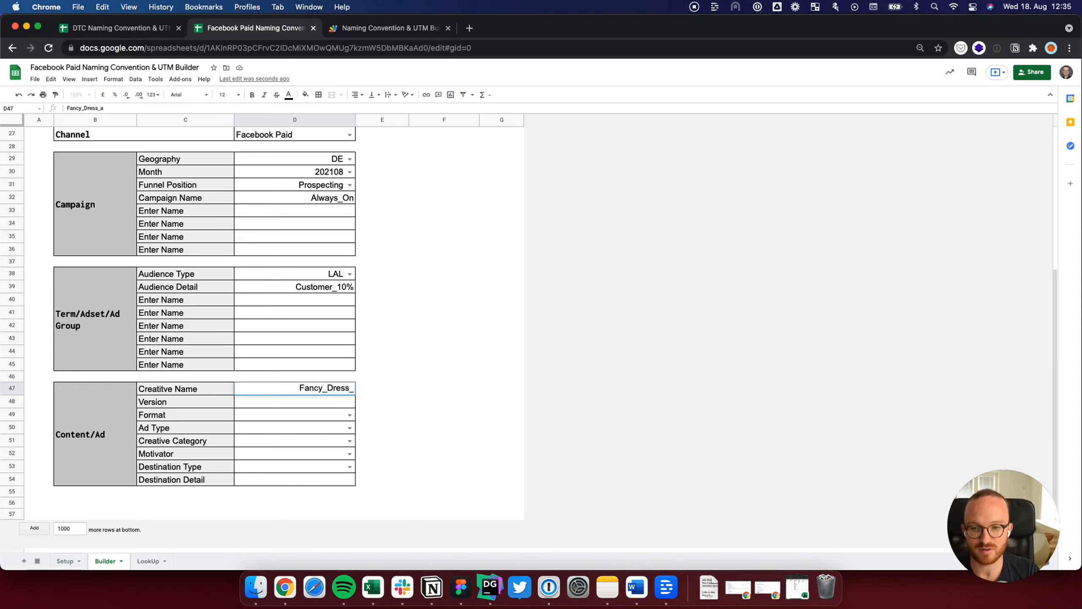
{"action": "type", "text": "Party"}
{"action": "key", "text": "Return"}
{"action": "type", "text": "2"}
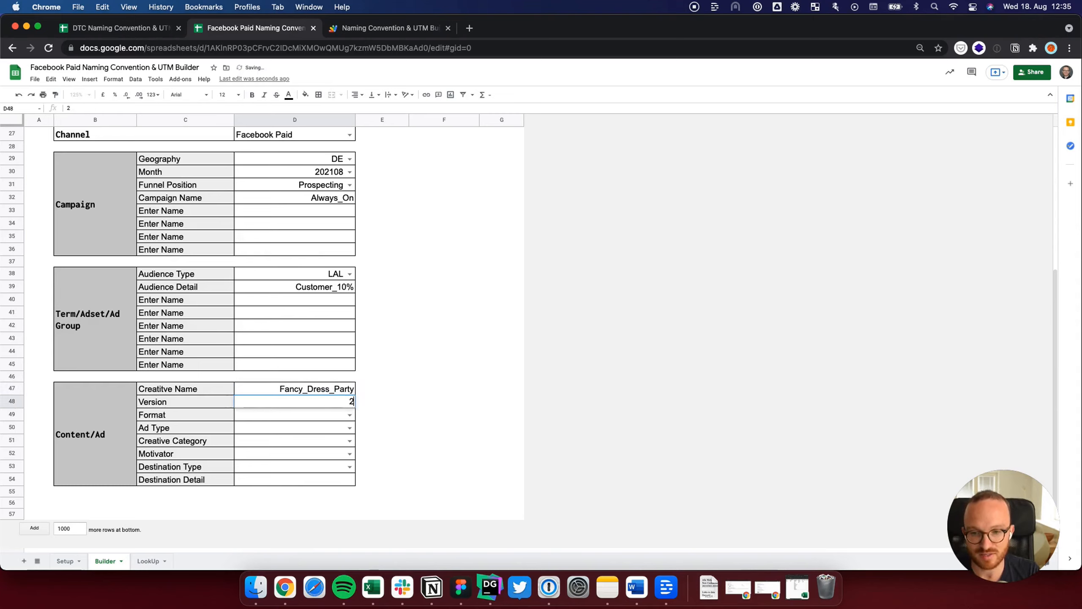
{"action": "key", "text": "Return"}
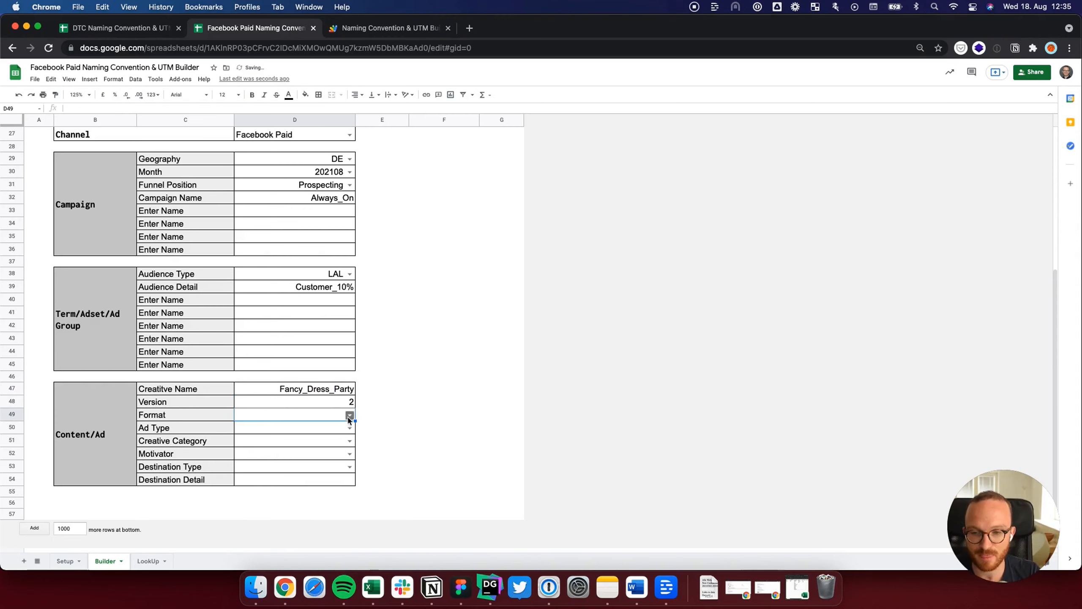
Set the ad's Format to 9x16 and its Ad Type to Video.
{"action": "left_click", "coordinate": [349, 416]}
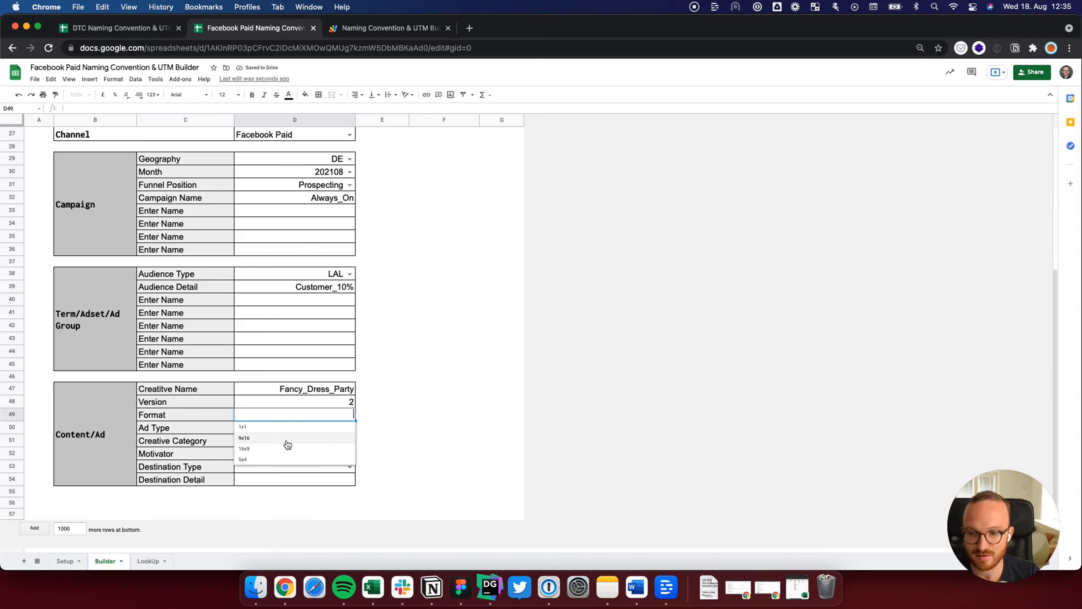
{"action": "left_click", "coordinate": [288, 439]}
{"action": "left_click", "coordinate": [350, 428]}
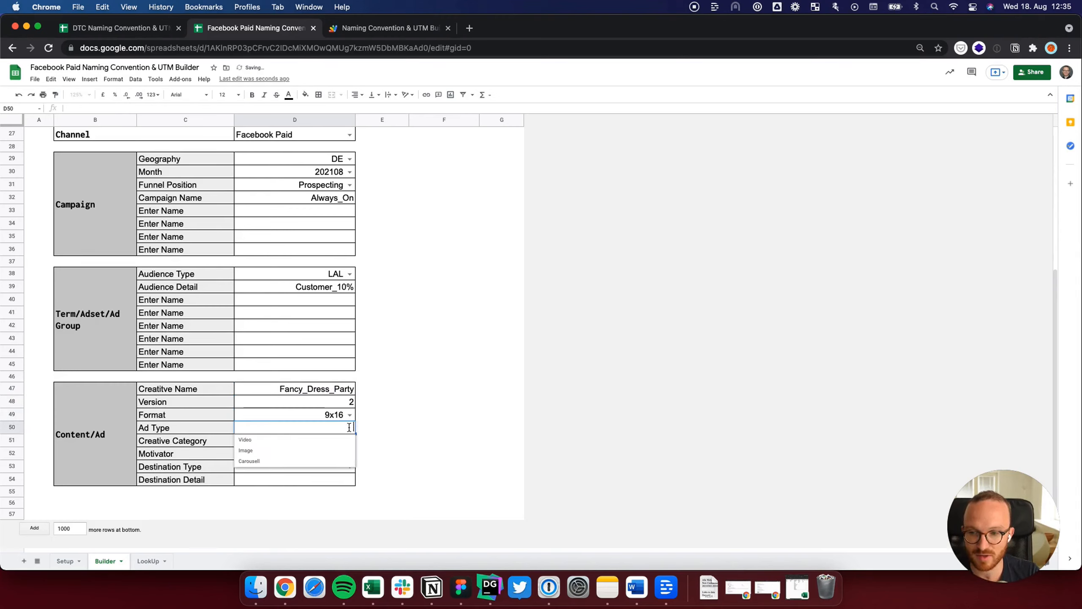
{"action": "left_click", "coordinate": [291, 443]}
Set the ad's Creative Category to Unboxing and its Motivator to Social_Proof in the Content/Ad section.
{"action": "left_click", "coordinate": [349, 442]}
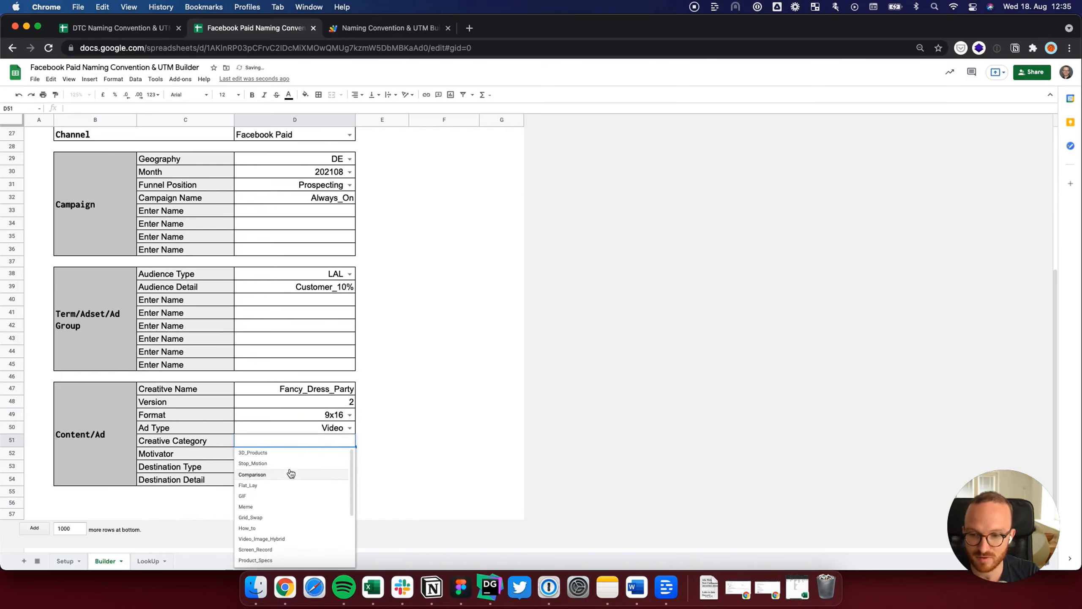
{"action": "scroll", "coordinate": [289, 476], "scroll_direction": "down", "scroll_amount": 3}
{"action": "scroll", "coordinate": [280, 516], "scroll_direction": "down", "scroll_amount": 3}
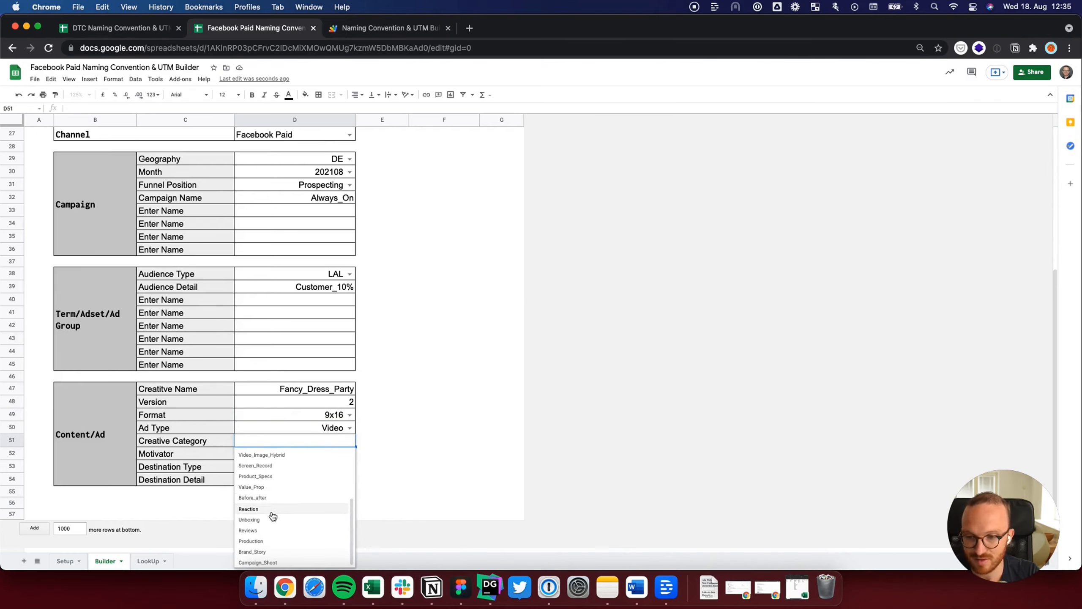
{"action": "left_click", "coordinate": [273, 519]}
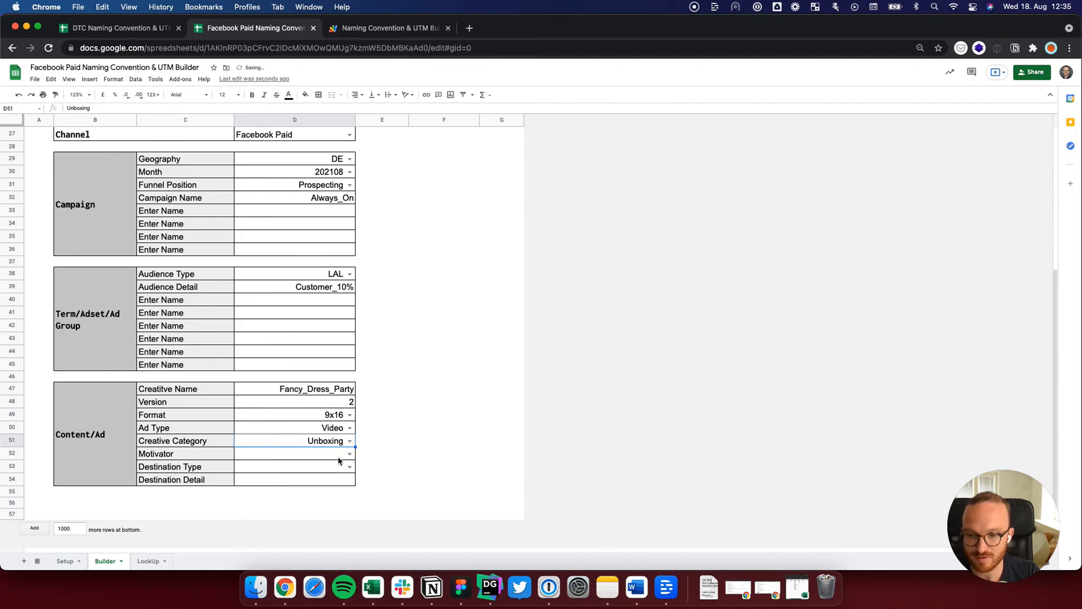
{"action": "left_click", "coordinate": [349, 454]}
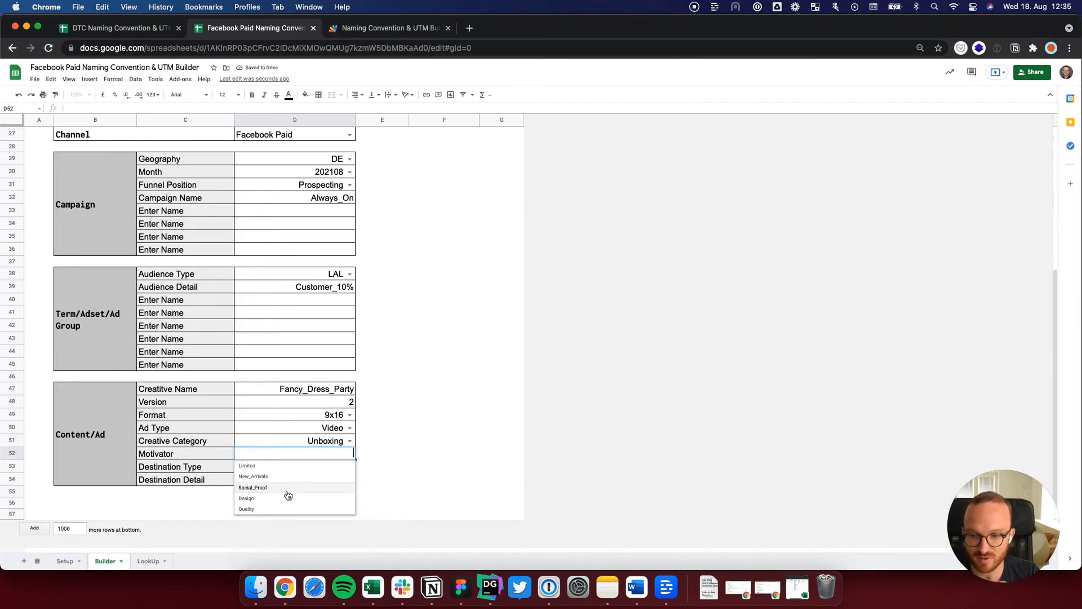
{"action": "left_click", "coordinate": [288, 486]}
Set the ad's Destination Type to LP and enter fancy_dress as the Destination Detail.
{"action": "left_click", "coordinate": [349, 468]}
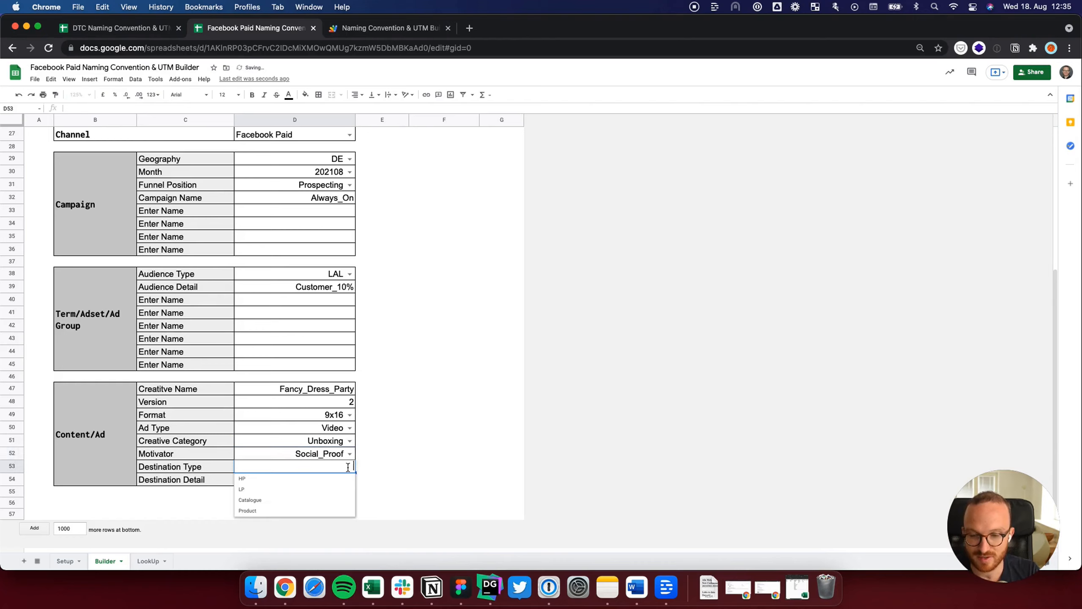
{"action": "left_click", "coordinate": [274, 489]}
{"action": "left_click", "coordinate": [310, 480]}
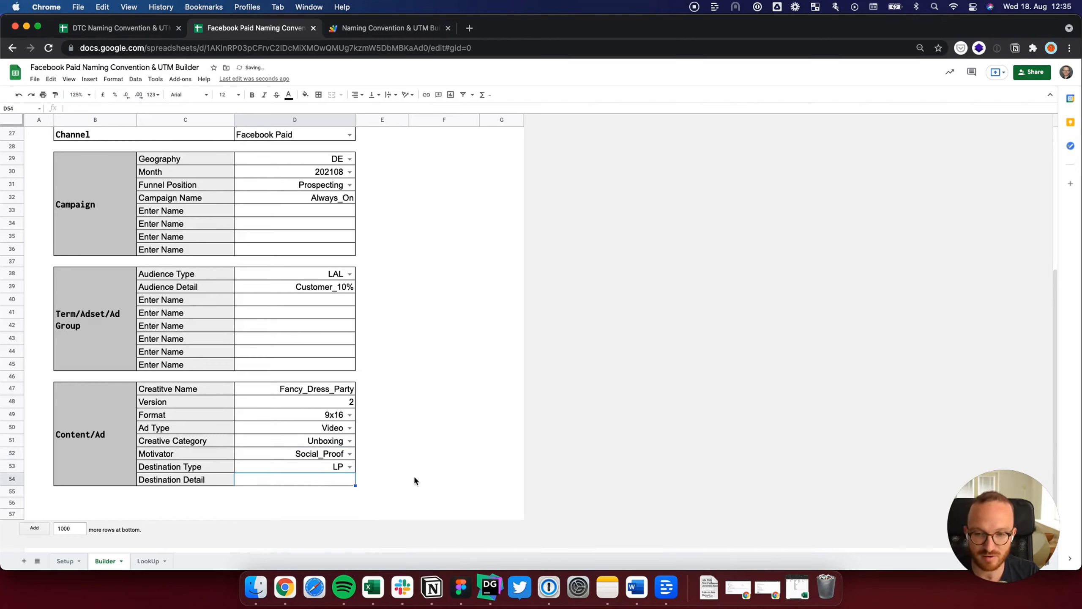
{"action": "type", "text": "fanc"}
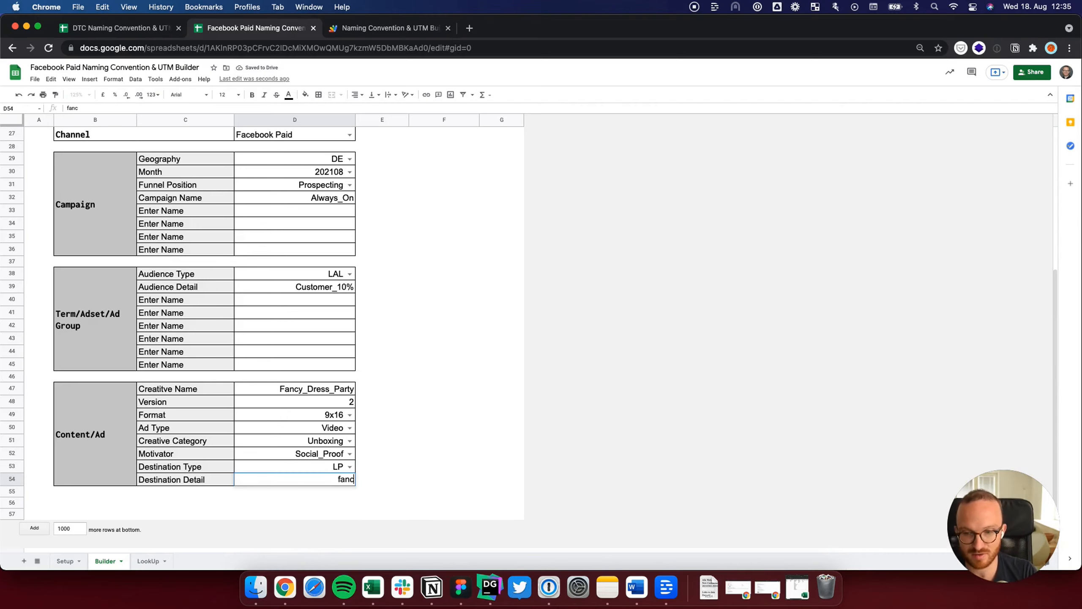
{"action": "type", "text": "y_dress"}
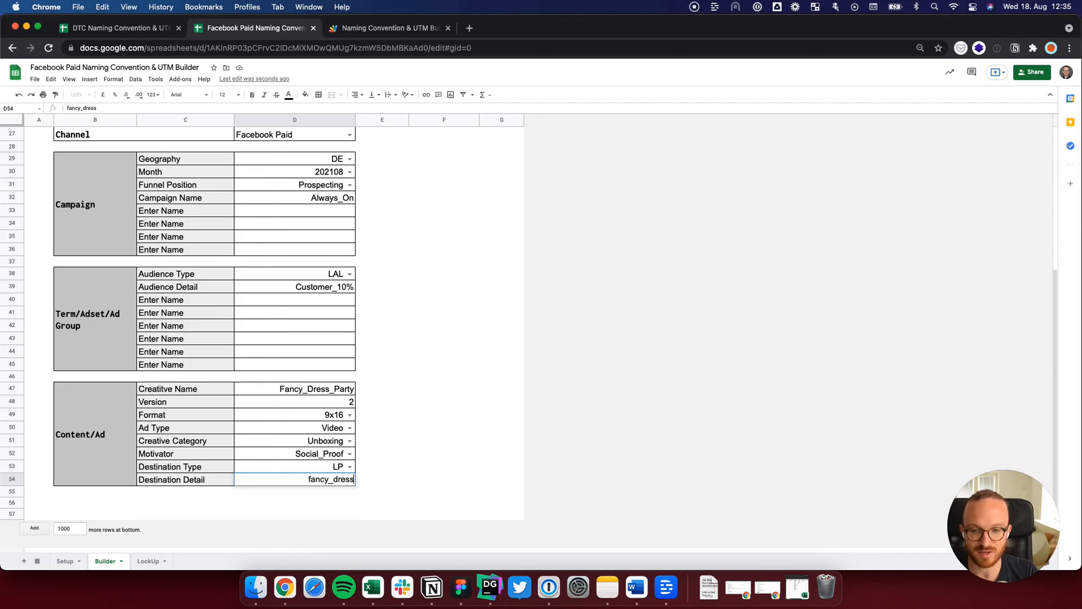
{"action": "key", "text": "Return"}
{"action": "left_click", "coordinate": [502, 362]}
Create the tracking link from the completed Builder values.
{"action": "scroll", "coordinate": [519, 375], "scroll_direction": "up", "scroll_amount": 3}
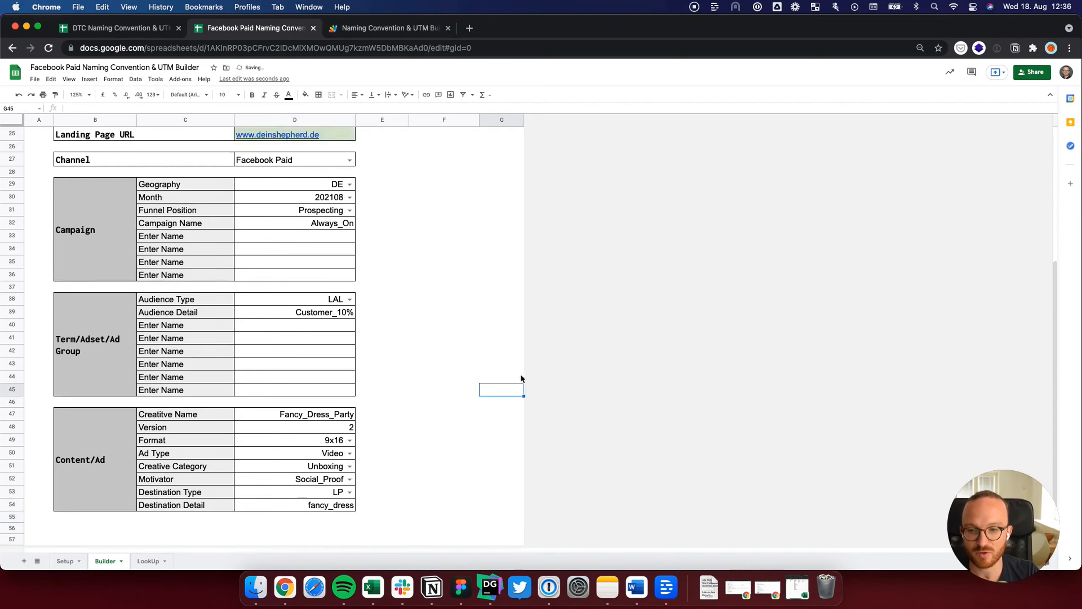
{"action": "scroll", "coordinate": [435, 264], "scroll_direction": "up", "scroll_amount": 4}
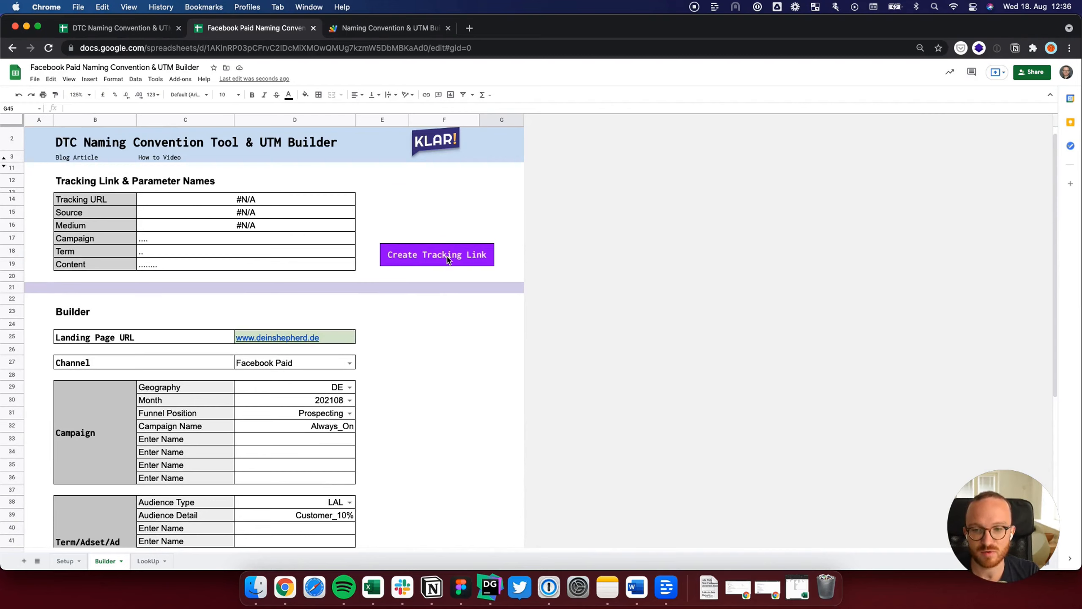
{"action": "left_click", "coordinate": [448, 255]}
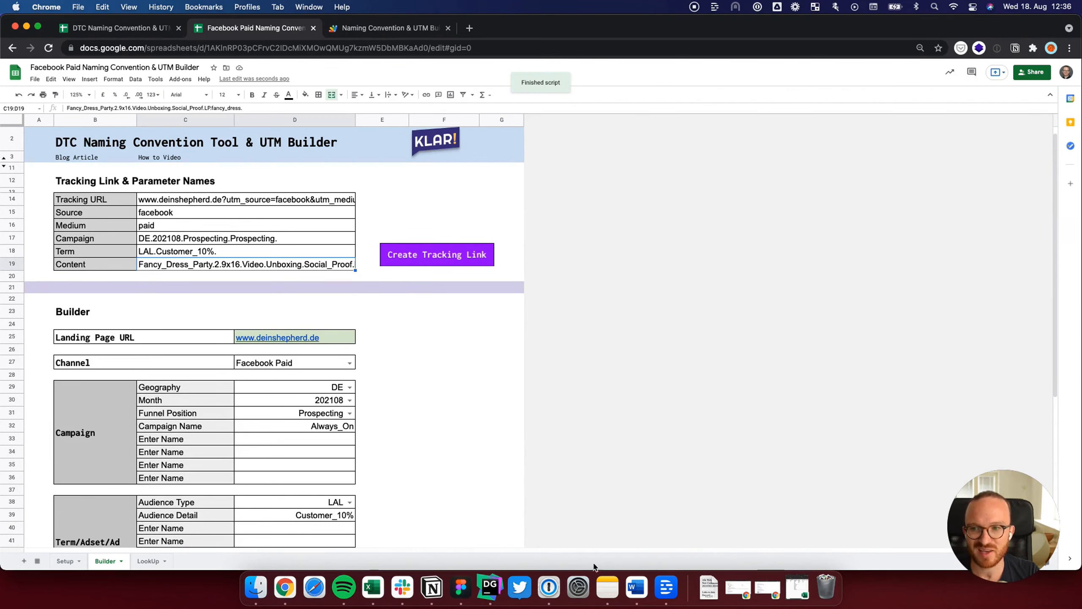
Inspect the generated Tracking URL and the Campaign, Term and Content parameter names in full.
{"action": "left_click", "coordinate": [145, 200]}
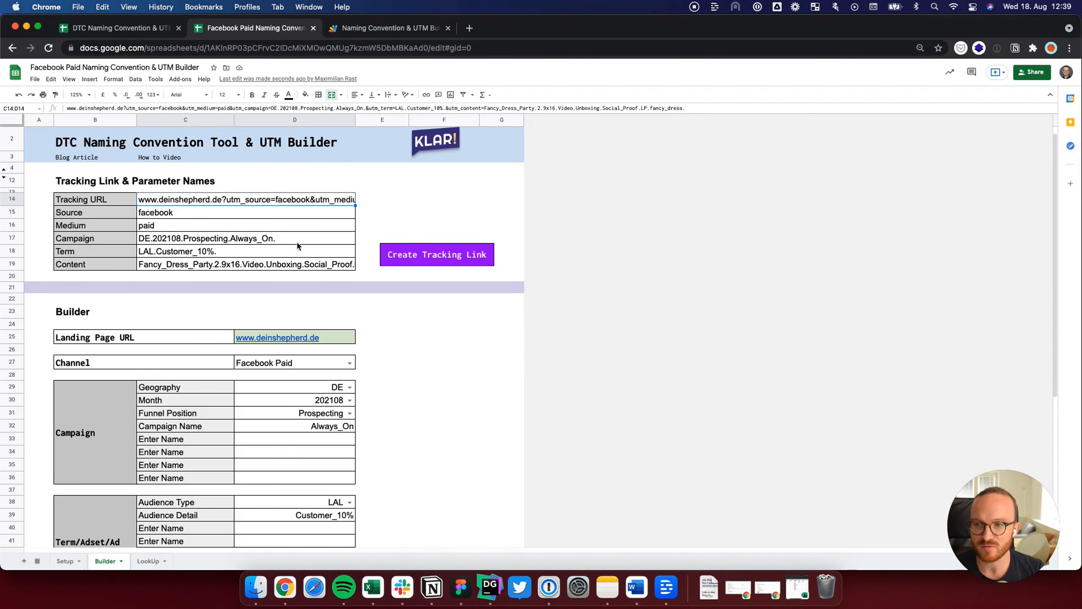
{"action": "left_click", "coordinate": [183, 237]}
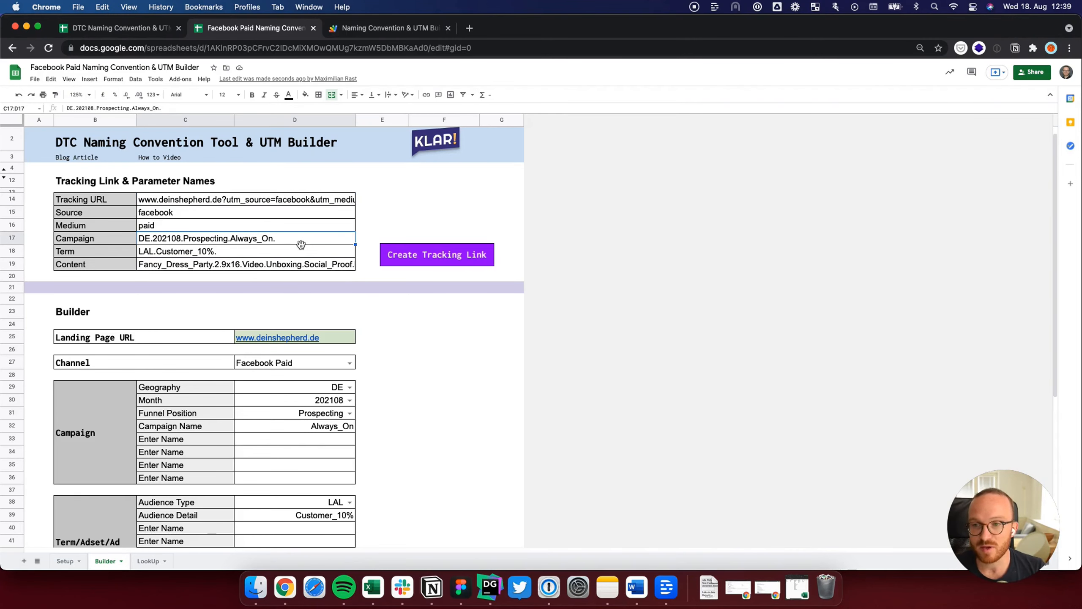
{"action": "left_click", "coordinate": [280, 252]}
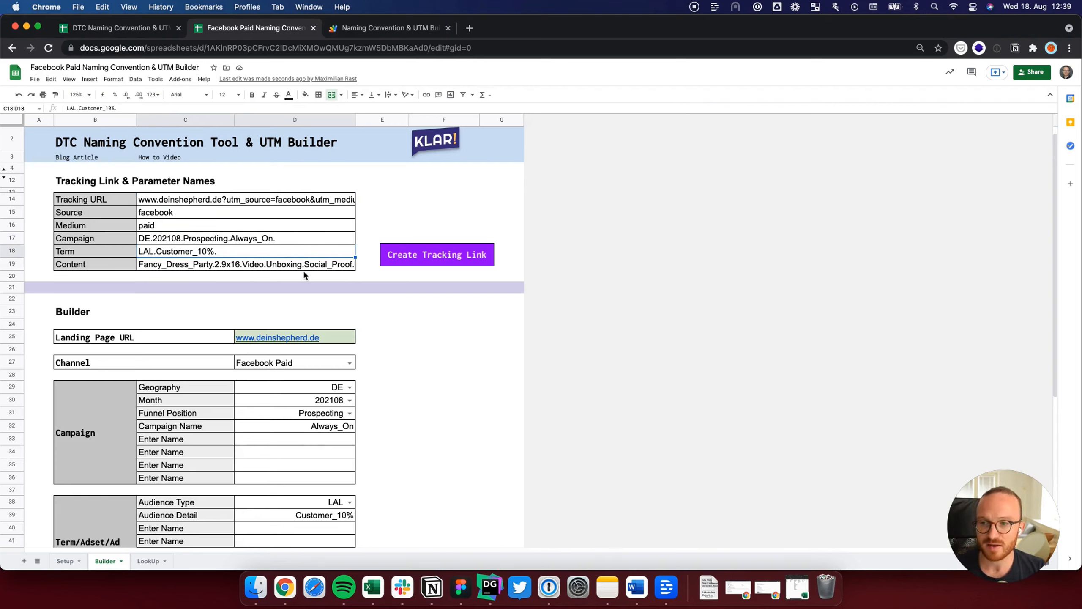
{"action": "left_click", "coordinate": [188, 265]}
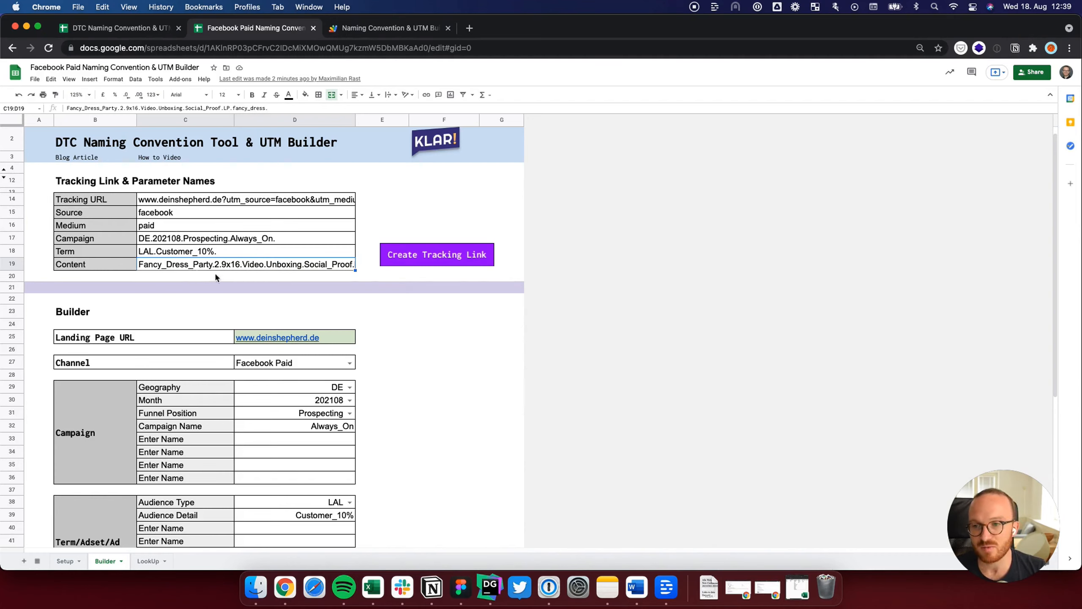
{"action": "left_click", "coordinate": [203, 200]}
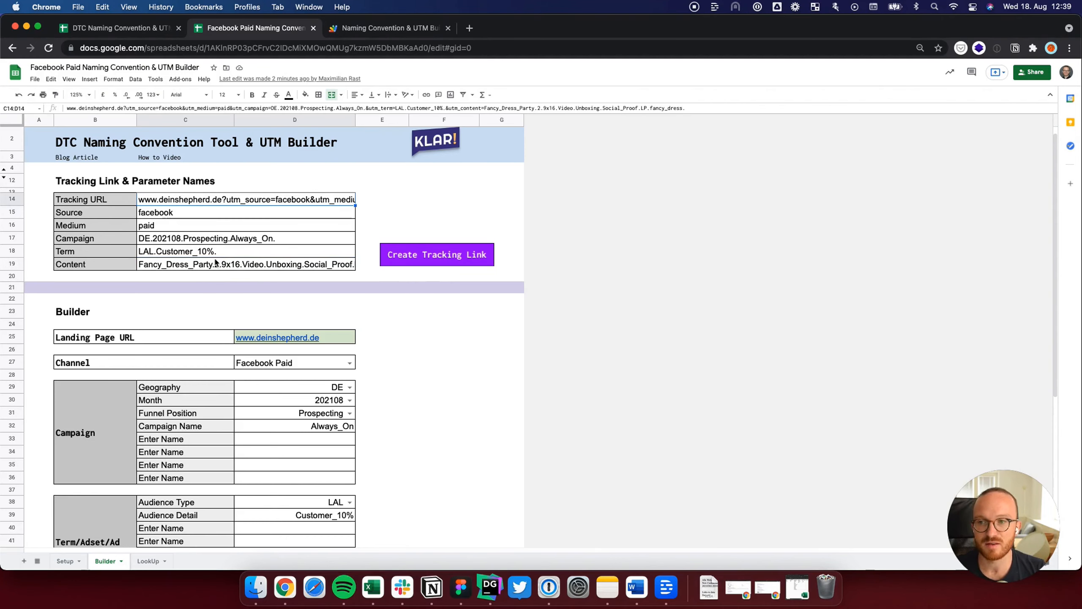
{"action": "left_click", "coordinate": [469, 362]}
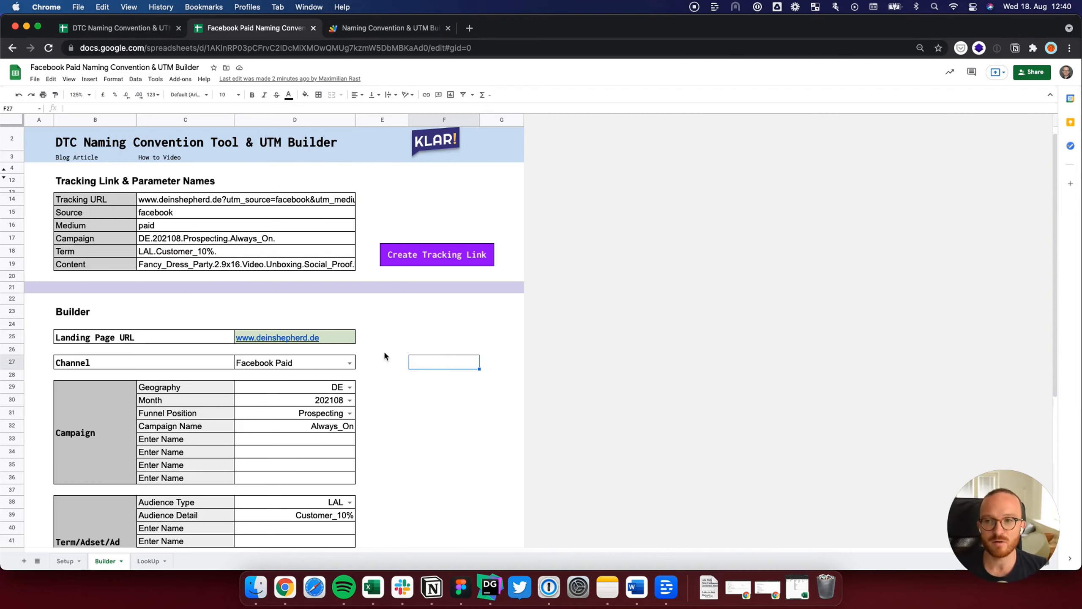
Review the Setup sheet's connectors, channel mapping and dimensions and the LookUp sheet's value lists, and return to the Builder sheet.
{"action": "left_click", "coordinate": [60, 561]}
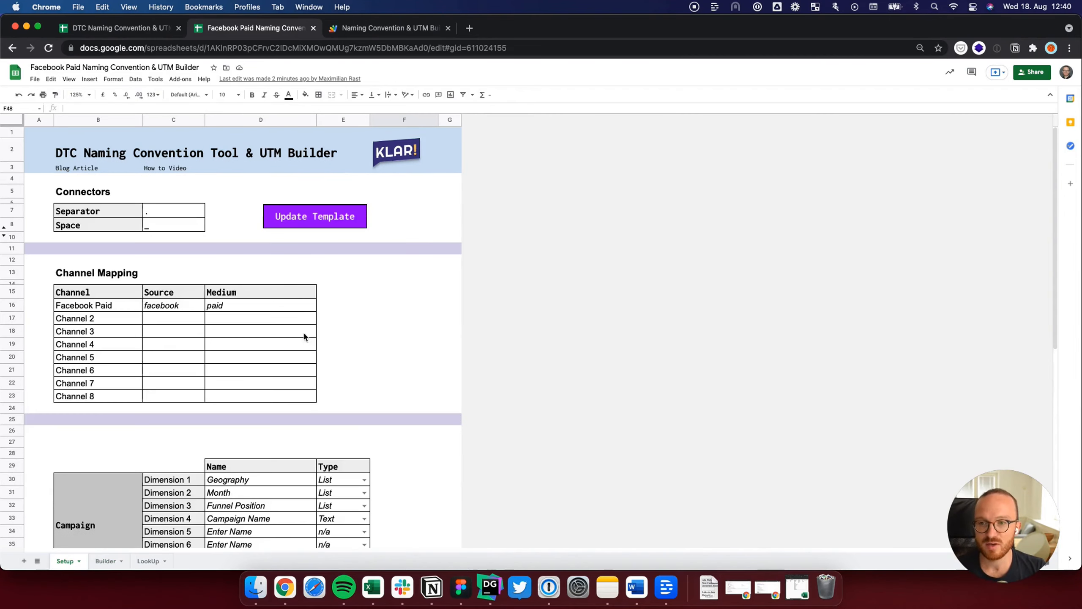
{"action": "scroll", "coordinate": [285, 285], "scroll_direction": "down", "scroll_amount": 3}
{"action": "scroll", "coordinate": [320, 272], "scroll_direction": "down", "scroll_amount": 10}
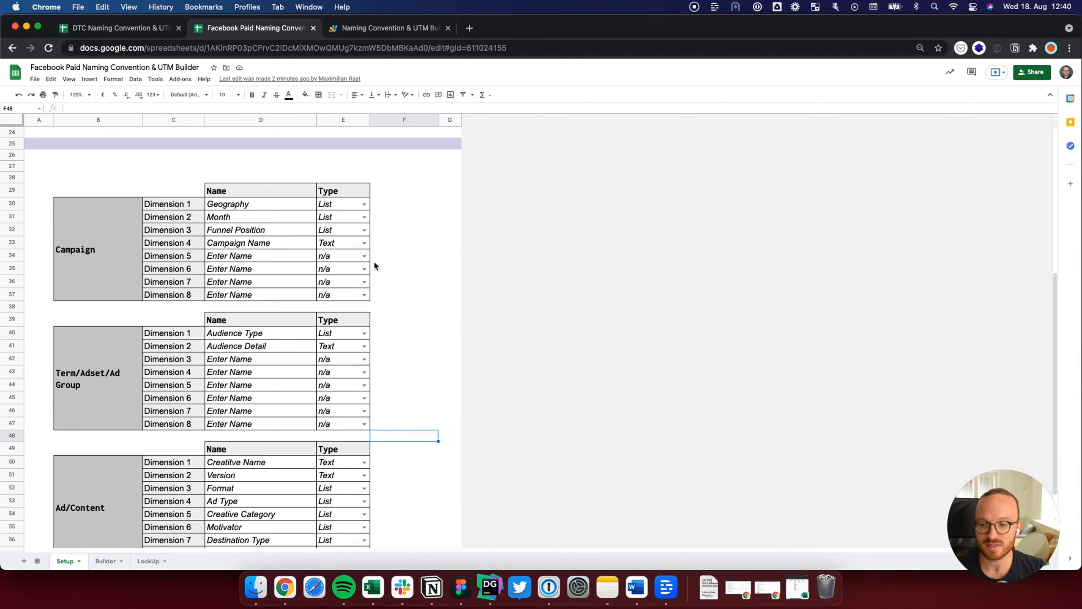
{"action": "scroll", "coordinate": [374, 264], "scroll_direction": "up", "scroll_amount": 12}
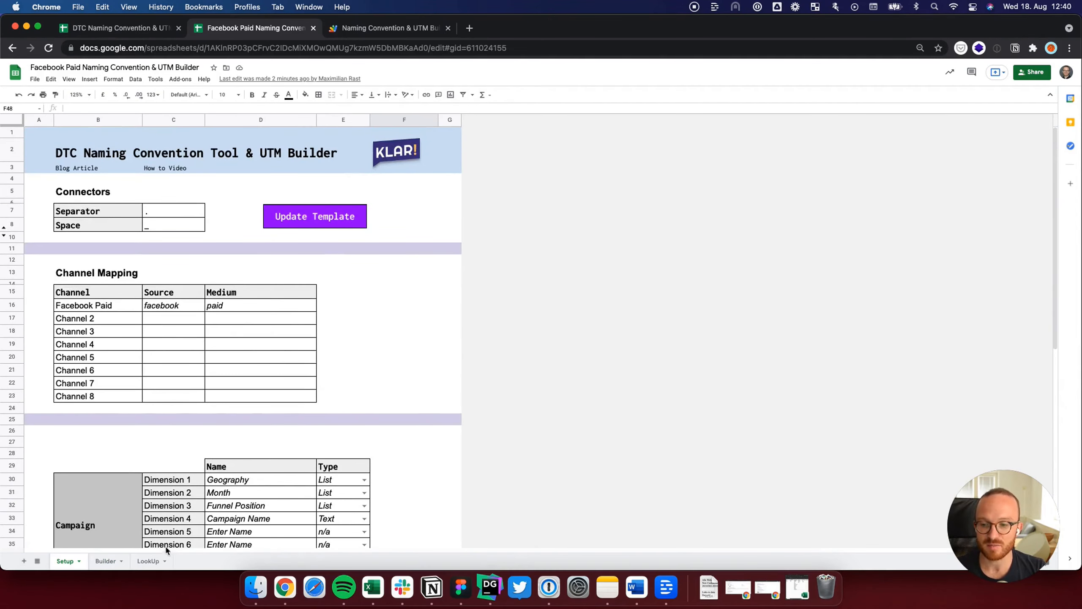
{"action": "left_click", "coordinate": [146, 562]}
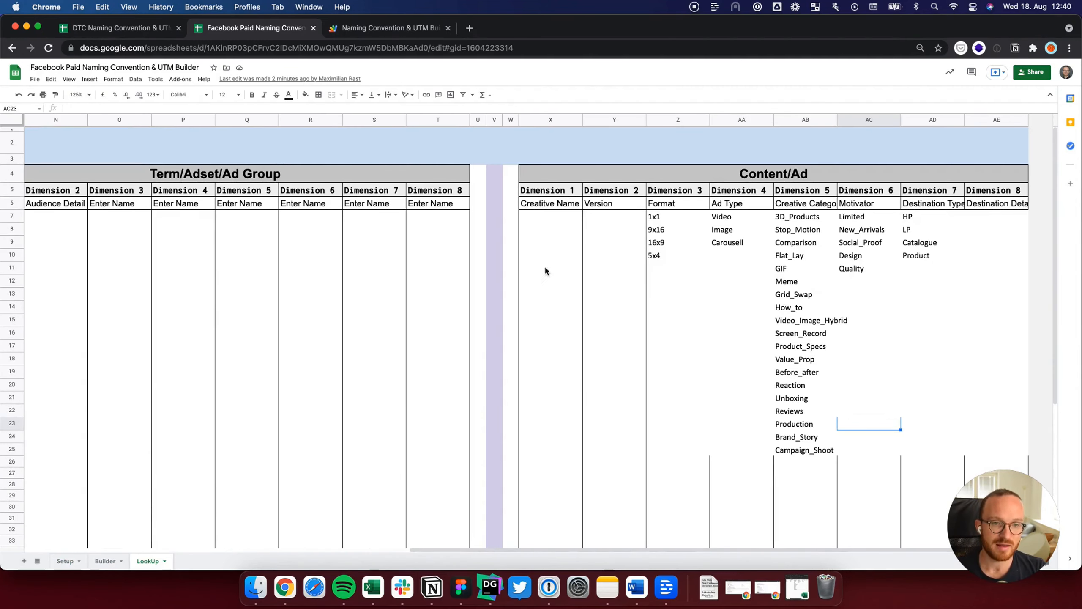
{"action": "left_click_drag", "start_coordinate": [483, 550], "coordinate": [98, 546]}
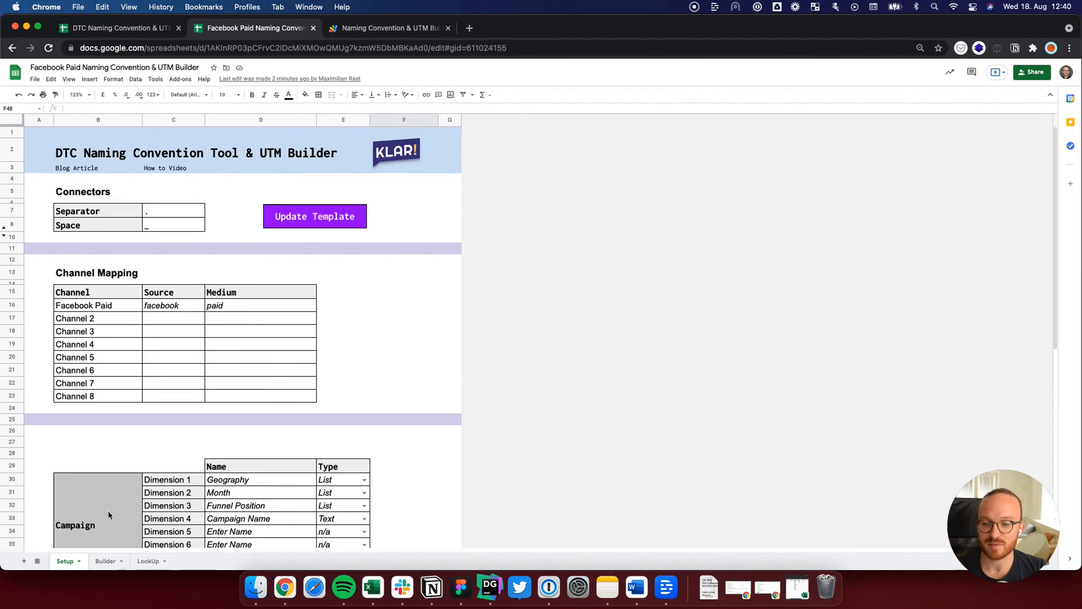
{"action": "left_click", "coordinate": [102, 562]}
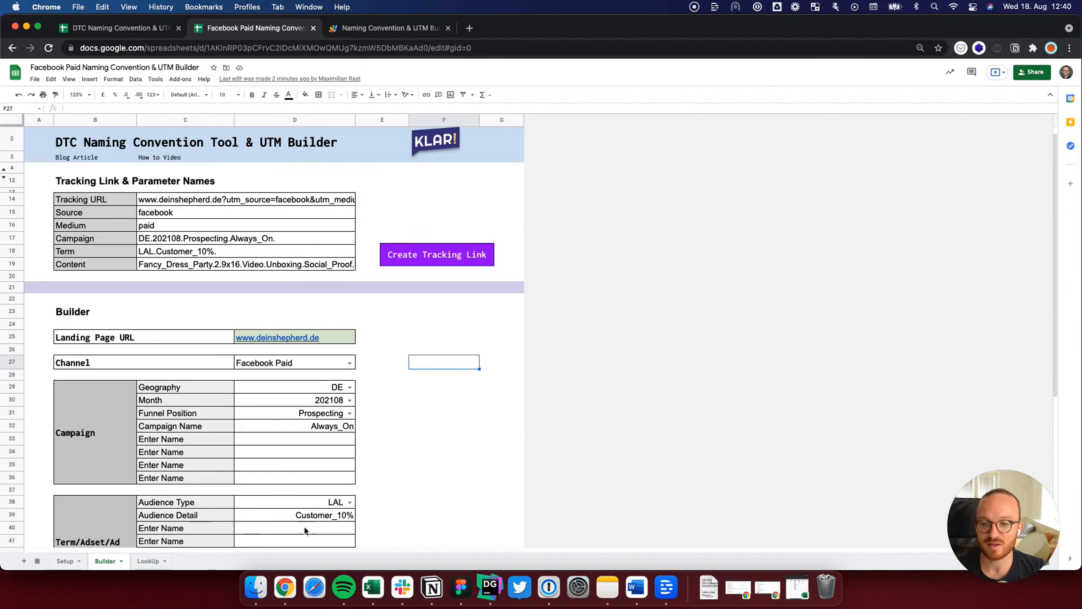